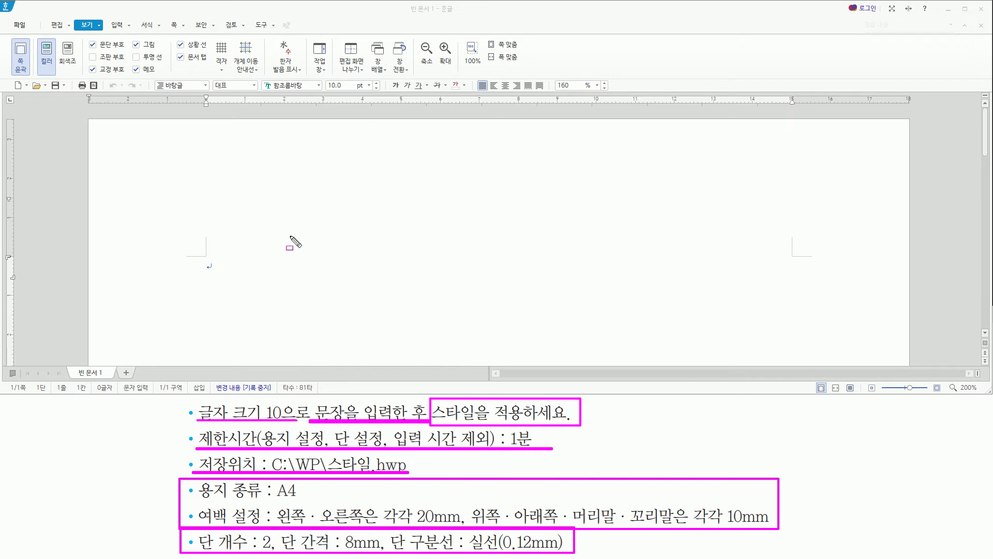
# - Set the document's top and header margins to 10 mm in the page setup
pyautogui.press('Escape')
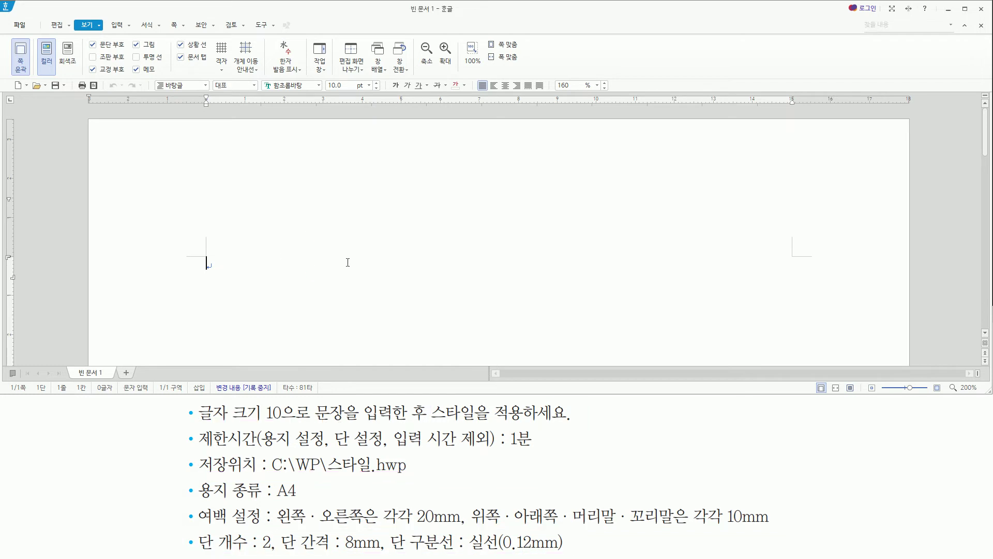
pyautogui.press('F7')
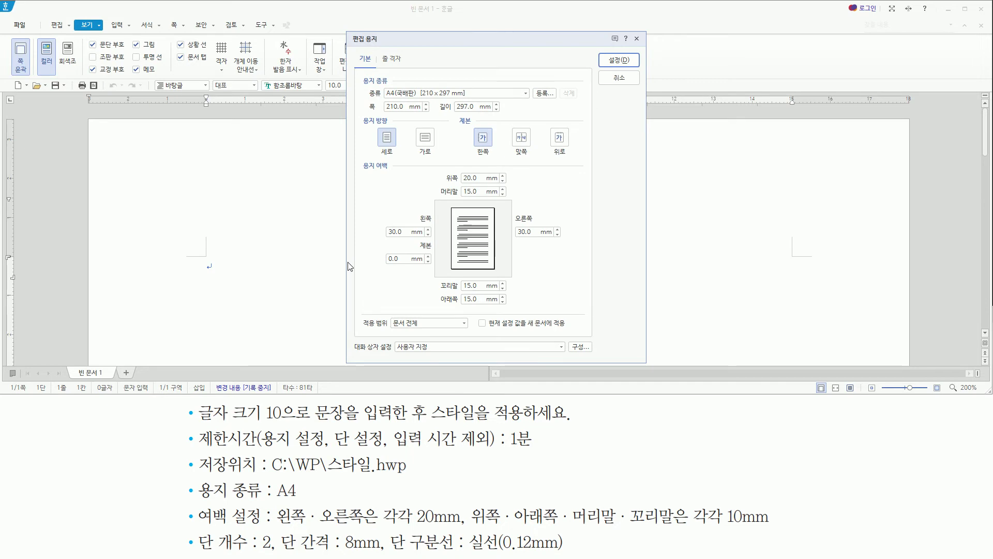
pyautogui.hotkey('alt', 't')
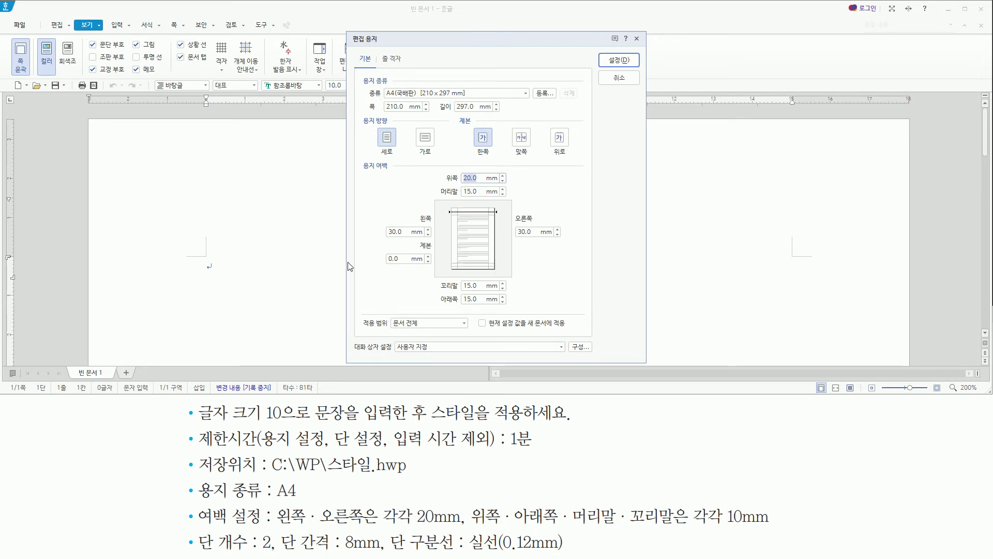
pyautogui.write('10')
pyautogui.press('Tab')
pyautogui.write('10')
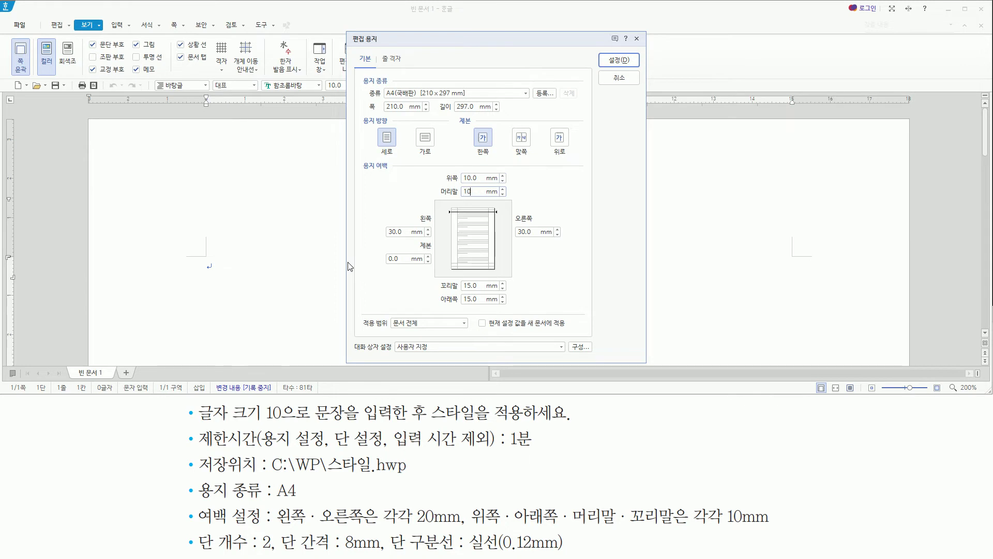
# - Set the left and right page margins to 20 mm and the footer and bottom margins to 10 mm, and apply the page setup
pyautogui.press('Tab')
pyautogui.write('20')
pyautogui.press('Tab')
pyautogui.press('Tab')
pyautogui.write('20')
pyautogui.press('Tab')
pyautogui.write('10')
pyautogui.press('Tab')
pyautogui.write('10')
pyautogui.press('Return')
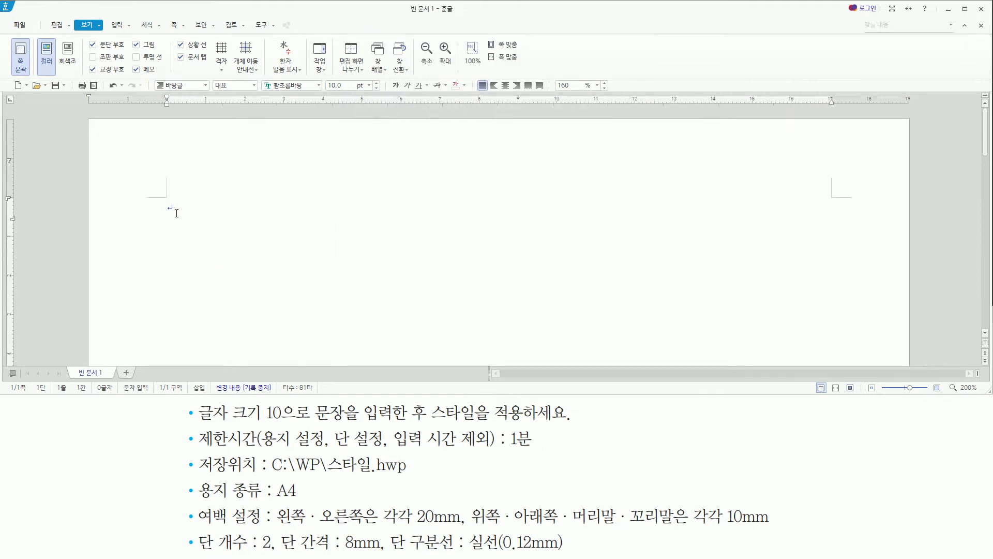
# - Lay out the document in two columns with 8 mm spacing and a 0.12 mm solid separator line
pyautogui.press('alt')
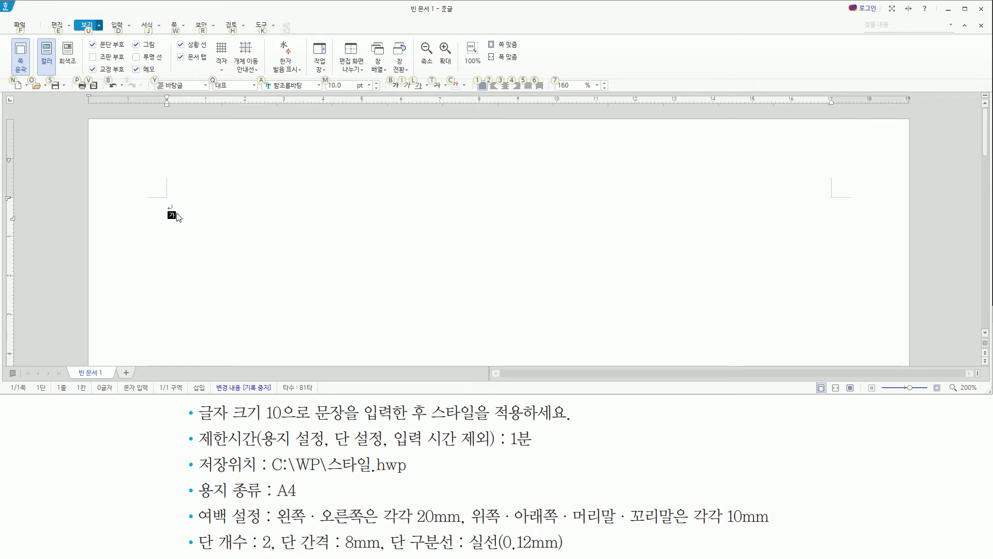
pyautogui.press('e')
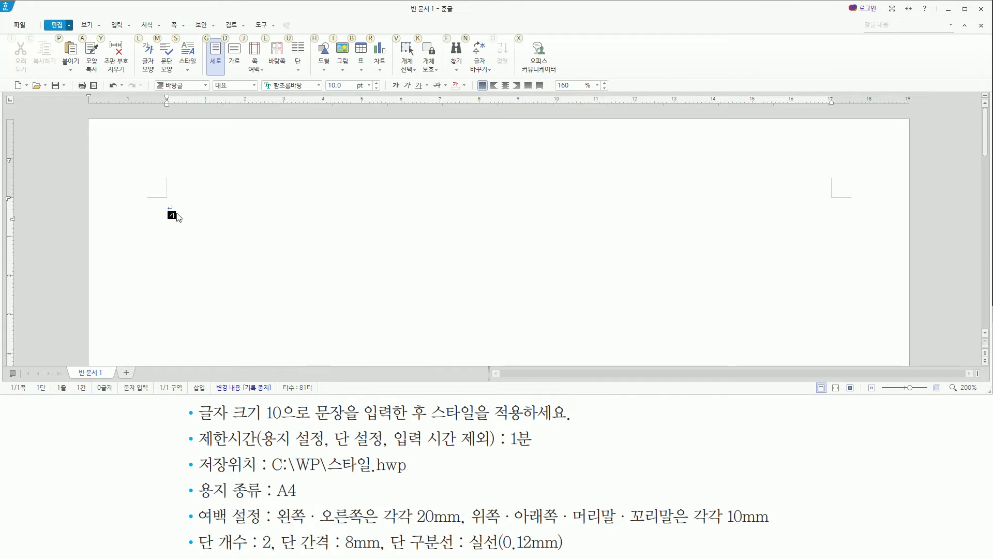
pyautogui.press('u')
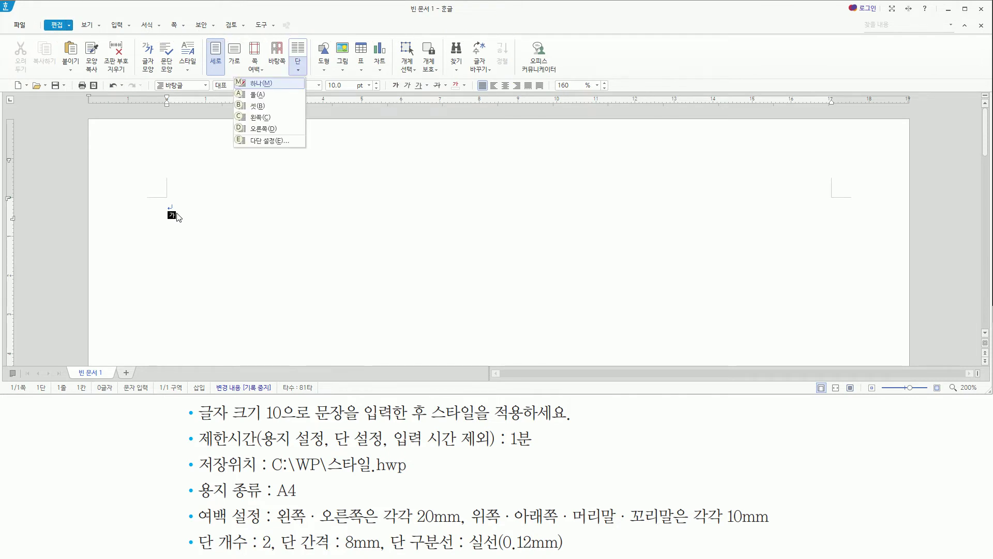
pyautogui.press('e')
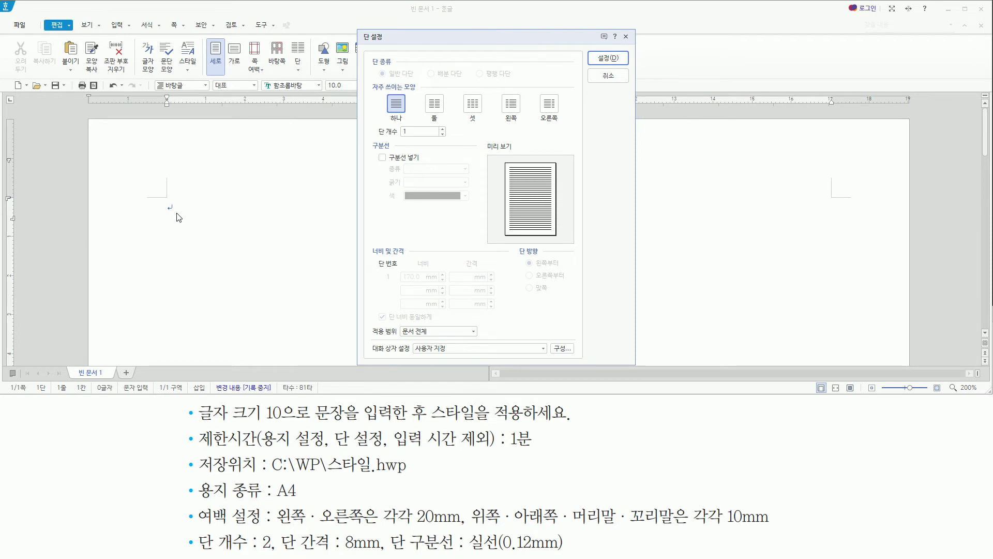
pyautogui.press('alt')
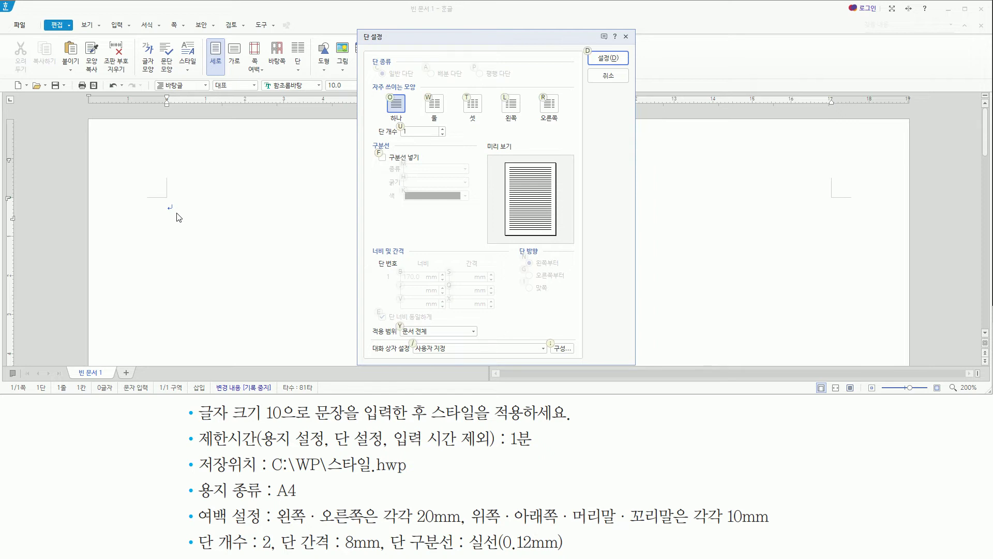
pyautogui.press('w')
pyautogui.press('alt')
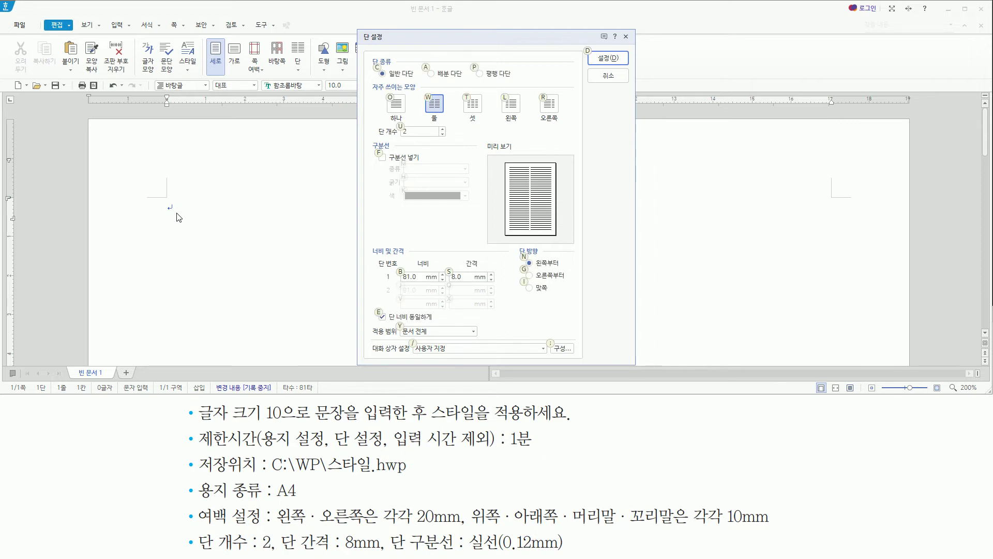
pyautogui.press('f')
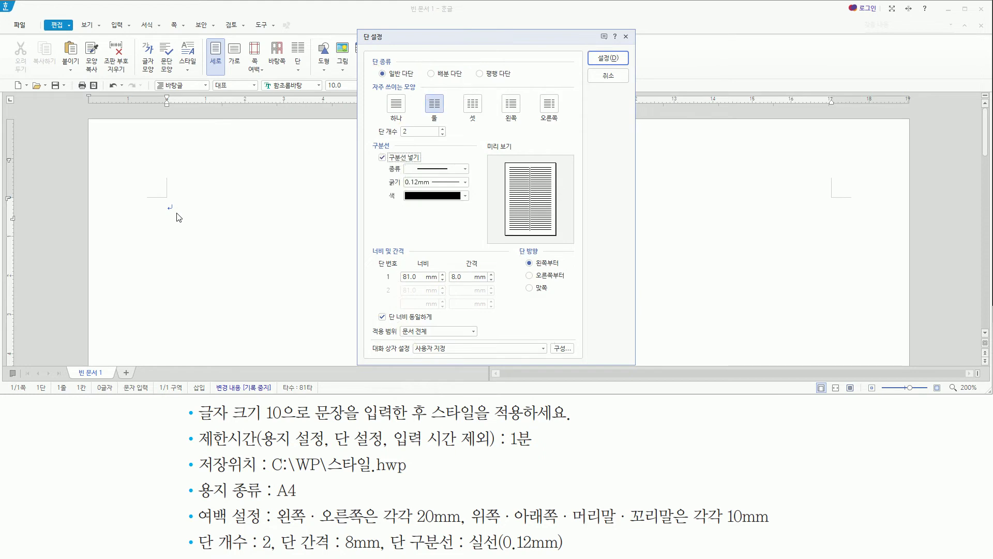
pyautogui.moveTo(399, 161); pyautogui.dragTo(463, 191)
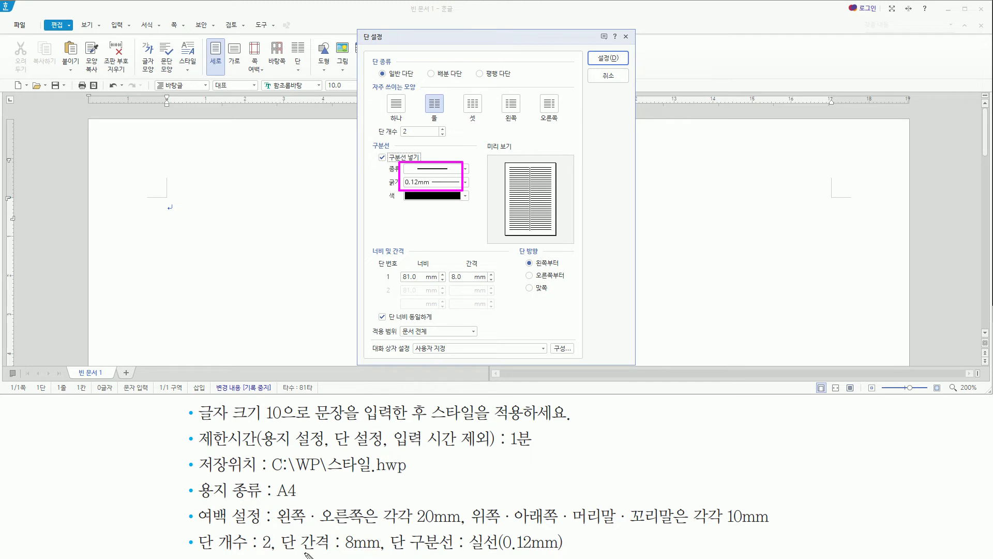
pyautogui.moveTo(278, 552); pyautogui.dragTo(394, 553)
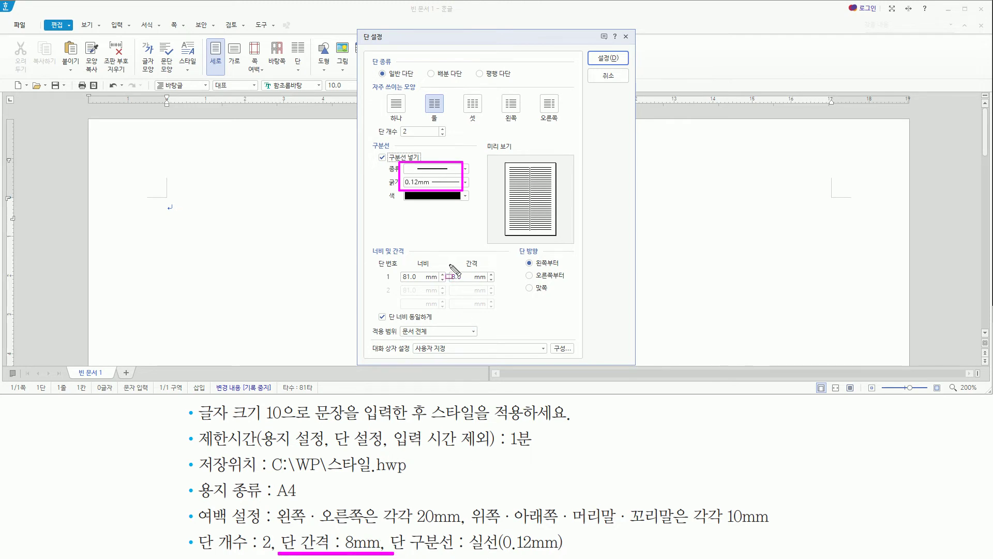
pyautogui.moveTo(446, 267); pyautogui.dragTo(498, 284)
pyautogui.press('Escape')
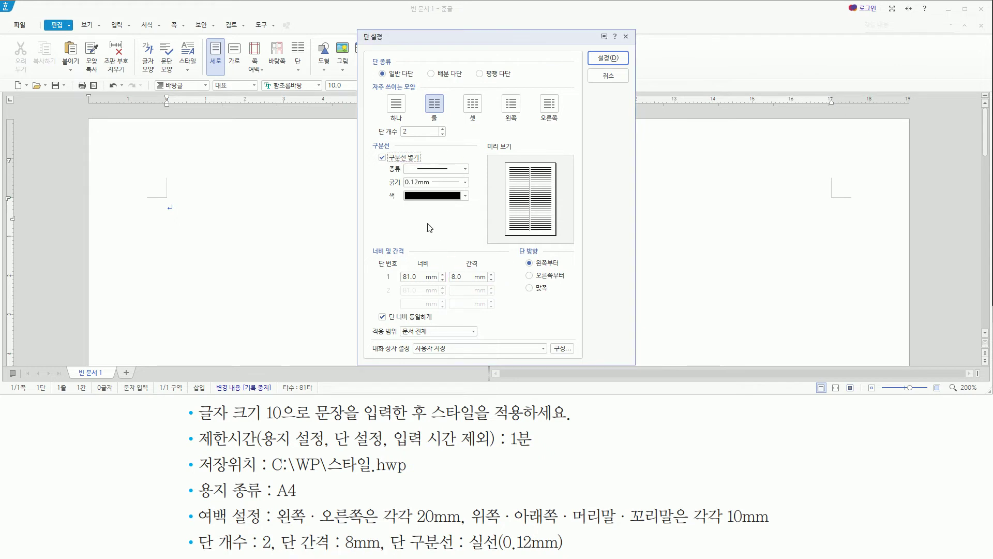
pyautogui.press('Return')
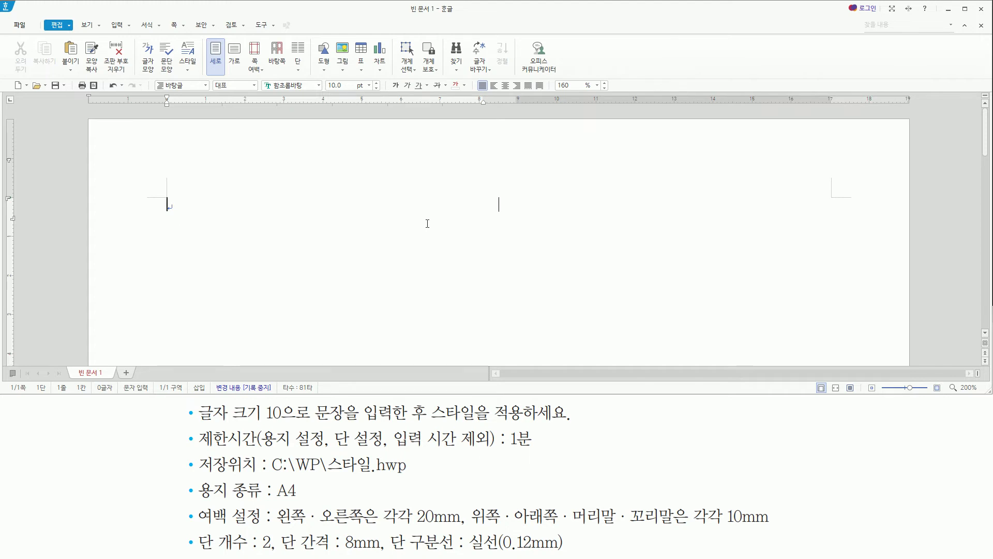
# - Paste the copied sample of the styled document at the start of the second column
pyautogui.press('Hangul')
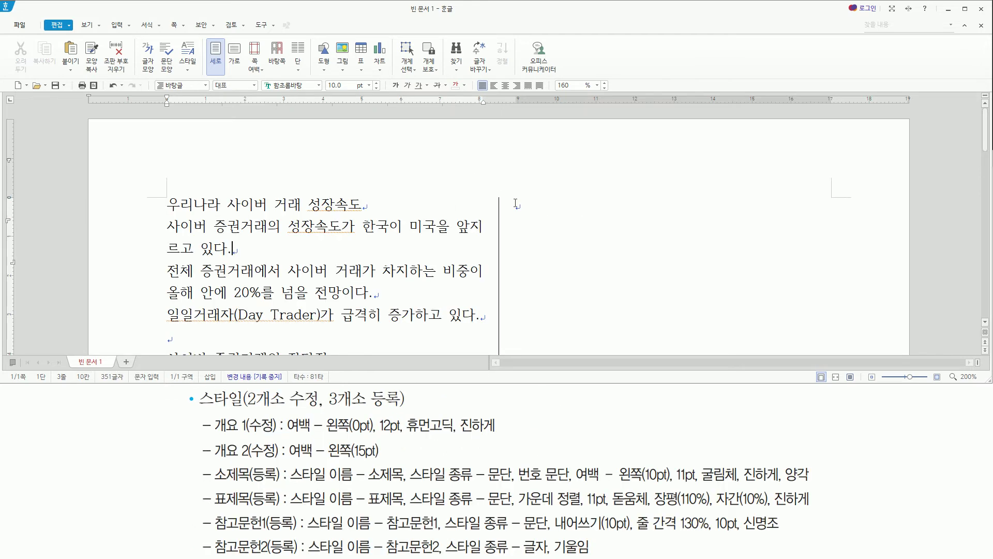
pyautogui.click(516, 203)
pyautogui.hotkey('ctrl', 'v')
pyautogui.scroll(-3, 645, 245)
pyautogui.scroll(3, 645, 245)
pyautogui.click(734, 290)
pyautogui.moveTo(180, 388); pyautogui.dragTo(818, 552)
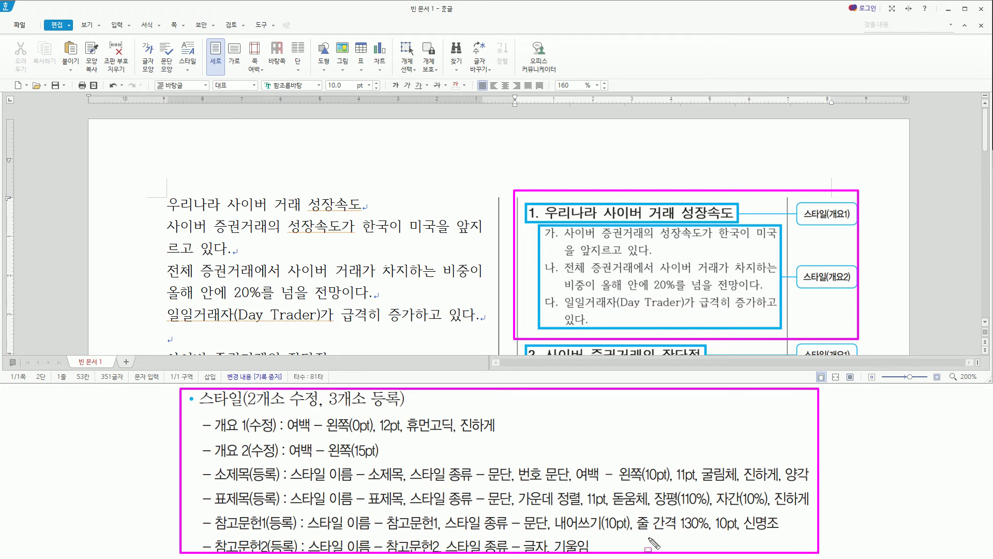
pyautogui.press('Escape')
pyautogui.click(254, 205)
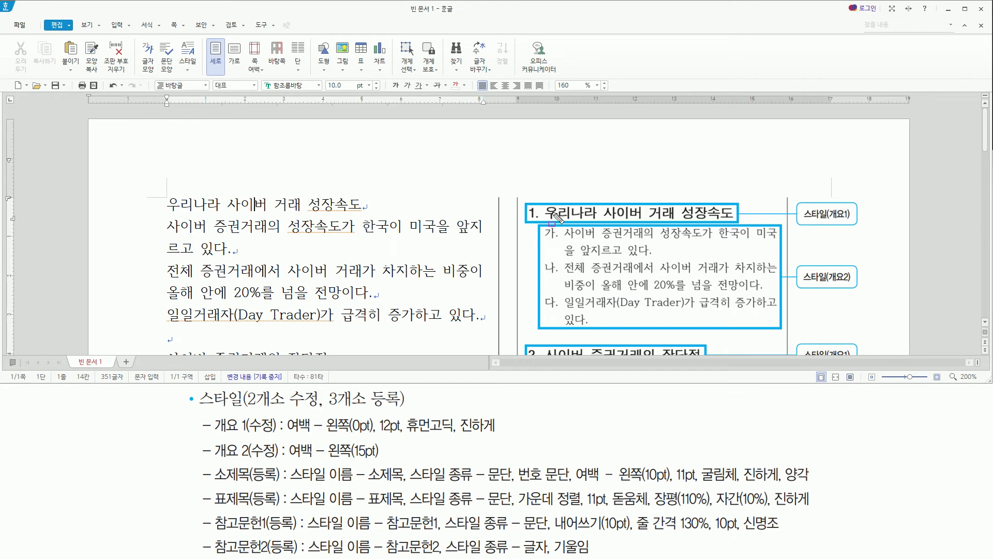
pyautogui.moveTo(545, 222); pyautogui.dragTo(734, 221)
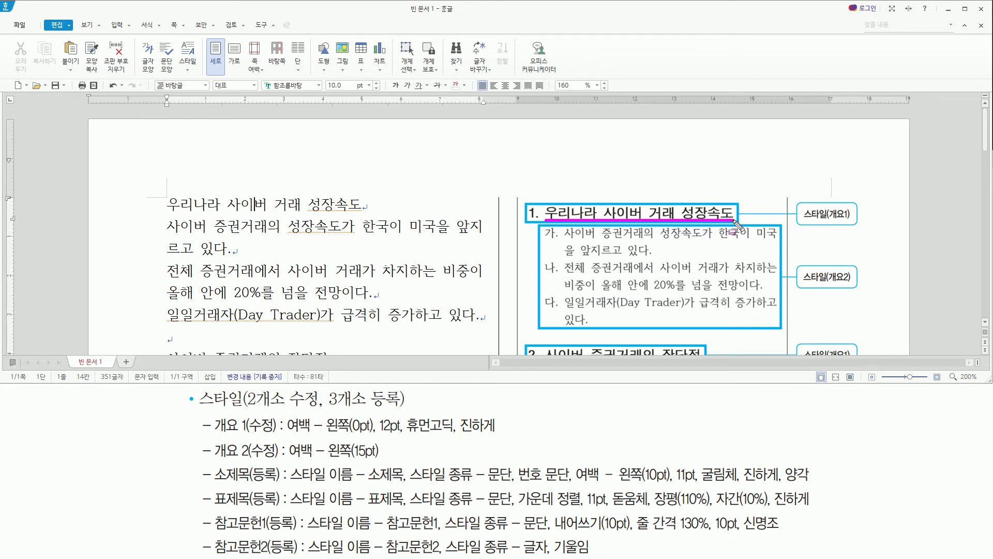
pyautogui.moveTo(154, 196); pyautogui.dragTo(169, 212)
pyautogui.moveTo(541, 226); pyautogui.dragTo(561, 314)
pyautogui.moveTo(157, 218); pyautogui.dragTo(168, 332)
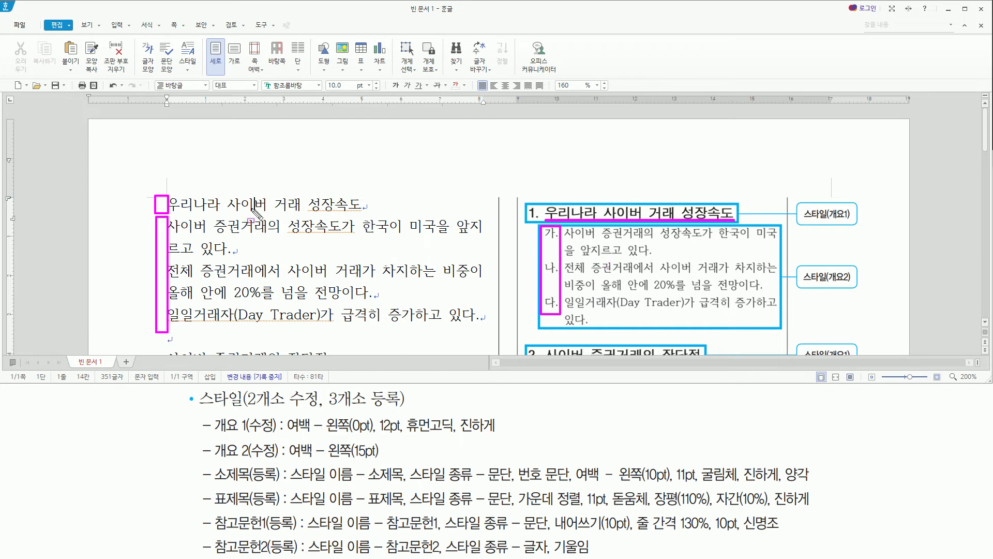
pyautogui.click(226, 205)
pyautogui.hotkey('ctrl', 'shift', 'd')
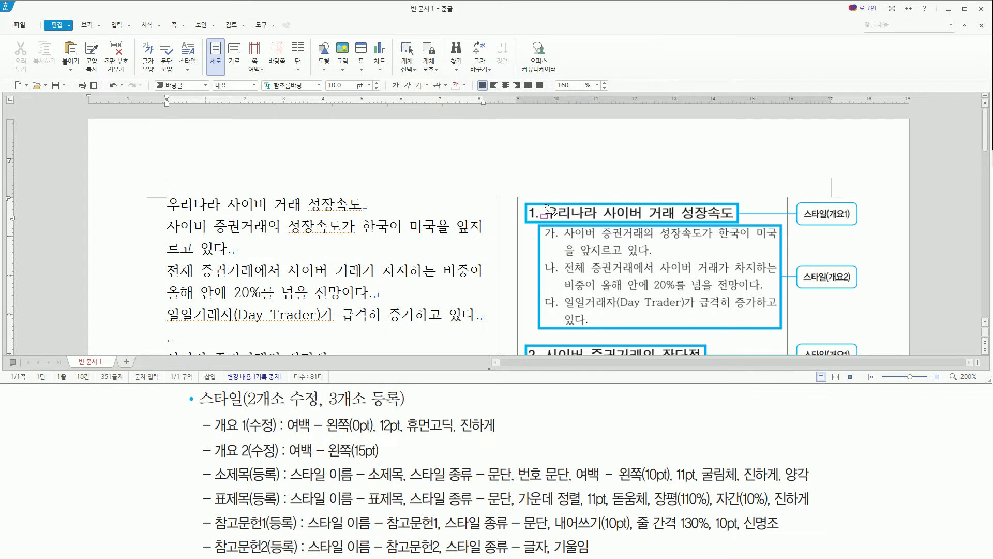
pyautogui.moveTo(532, 202); pyautogui.dragTo(737, 222)
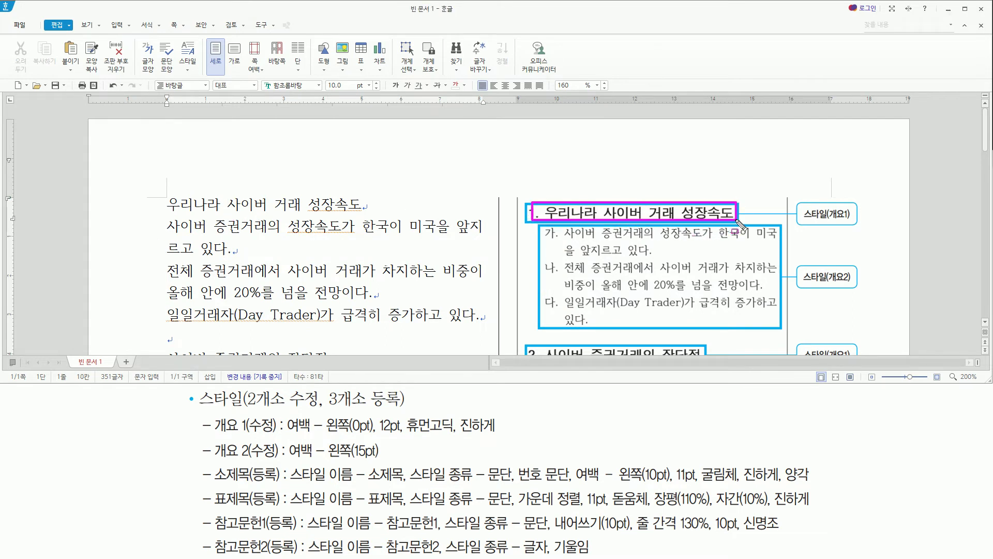
pyautogui.moveTo(801, 220)
pyautogui.mouseDown()
pyautogui.moveTo(849, 222)
pyautogui.moveTo(852, 205)
pyautogui.mouseUp()
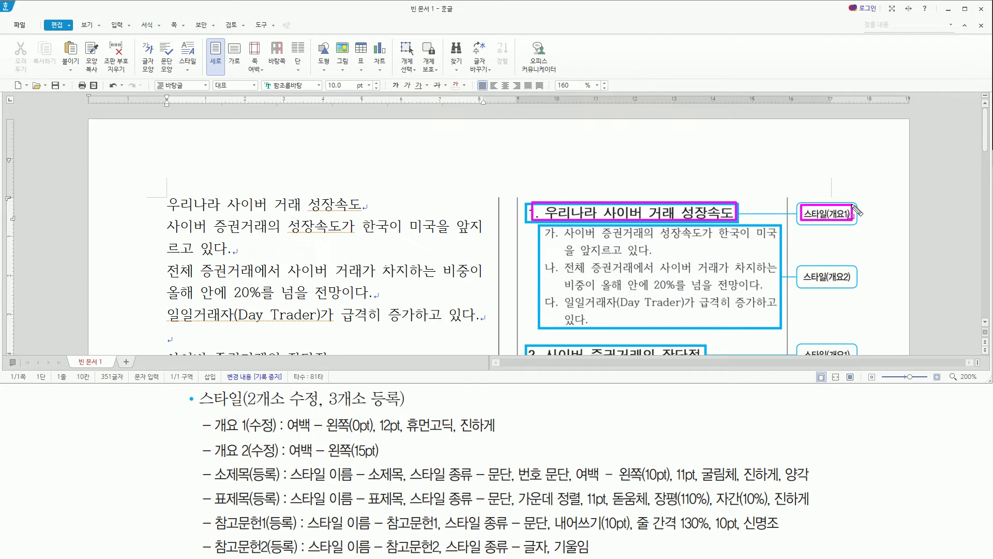
pyautogui.moveTo(196, 412)
pyautogui.mouseDown()
pyautogui.moveTo(261, 438)
pyautogui.moveTo(513, 437)
pyautogui.mouseUp()
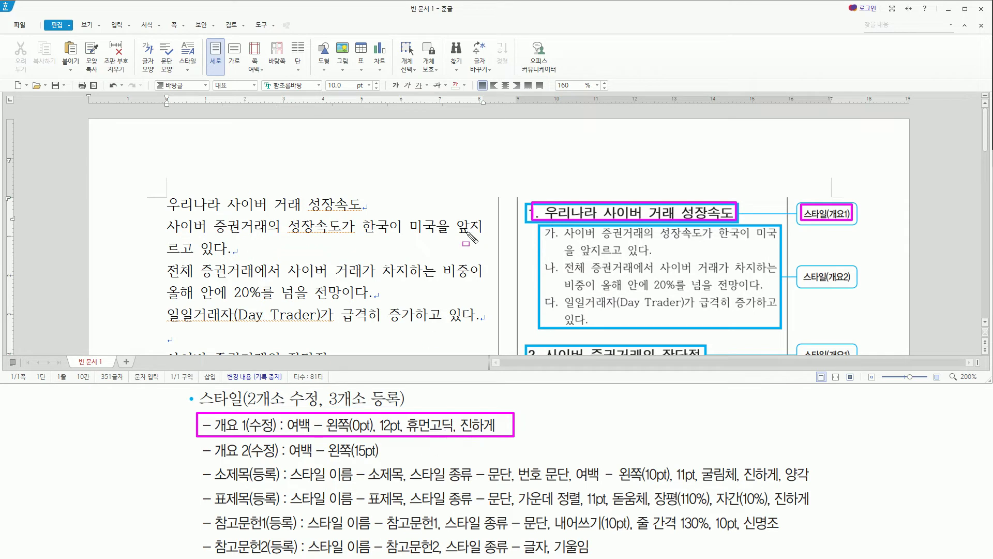
# - Place the cursor in the first heading line, 우리나라 사이버 거래 성장속도, and open the style settings
pyautogui.click(276, 202)
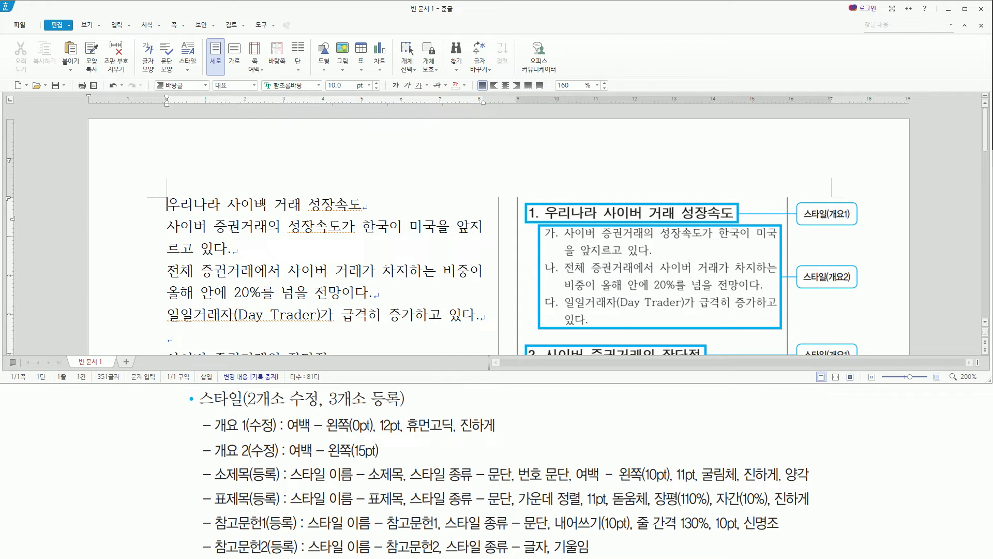
pyautogui.press('End')
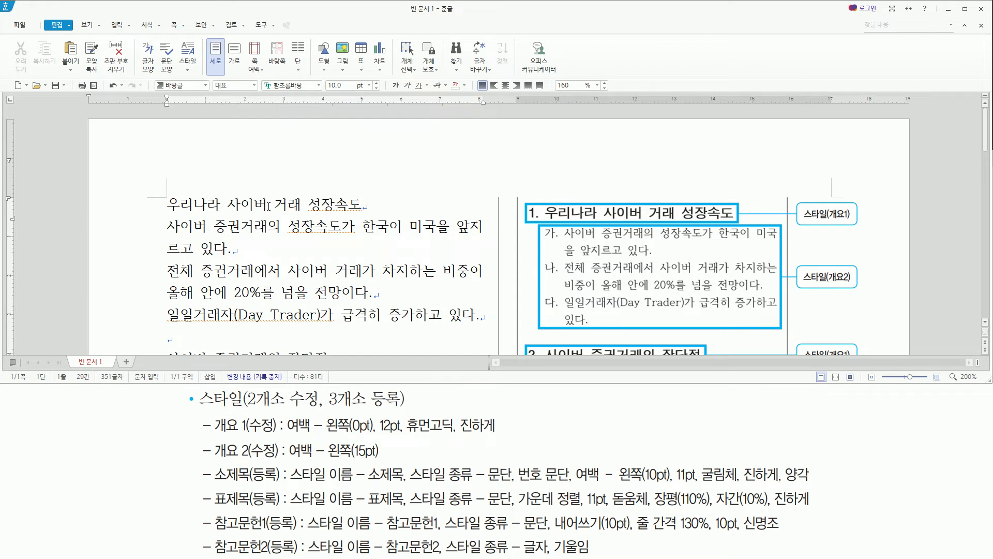
pyautogui.click(290, 204)
pyautogui.press('F6')
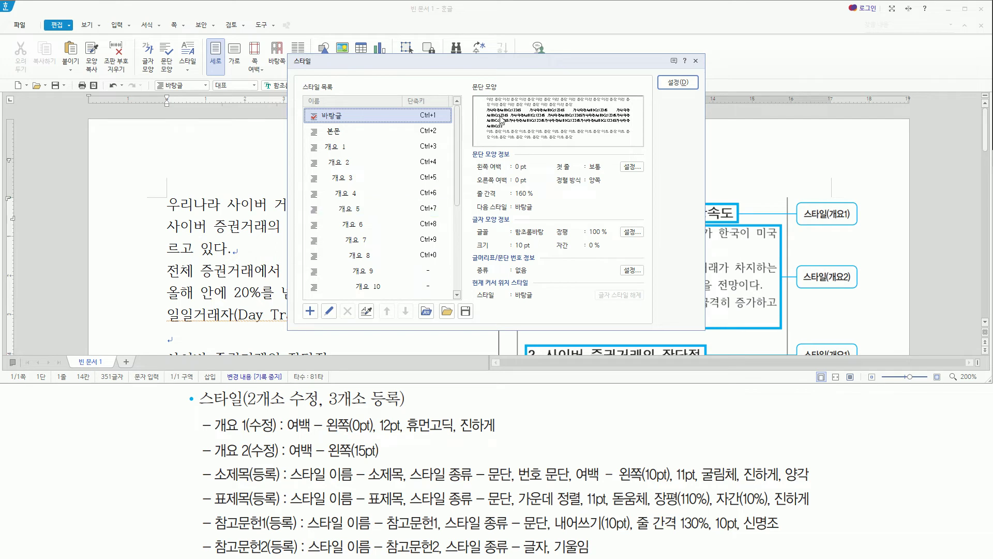
pyautogui.moveTo(307, 108)
pyautogui.mouseDown()
pyautogui.moveTo(363, 139)
pyautogui.moveTo(379, 233)
pyautogui.mouseUp()
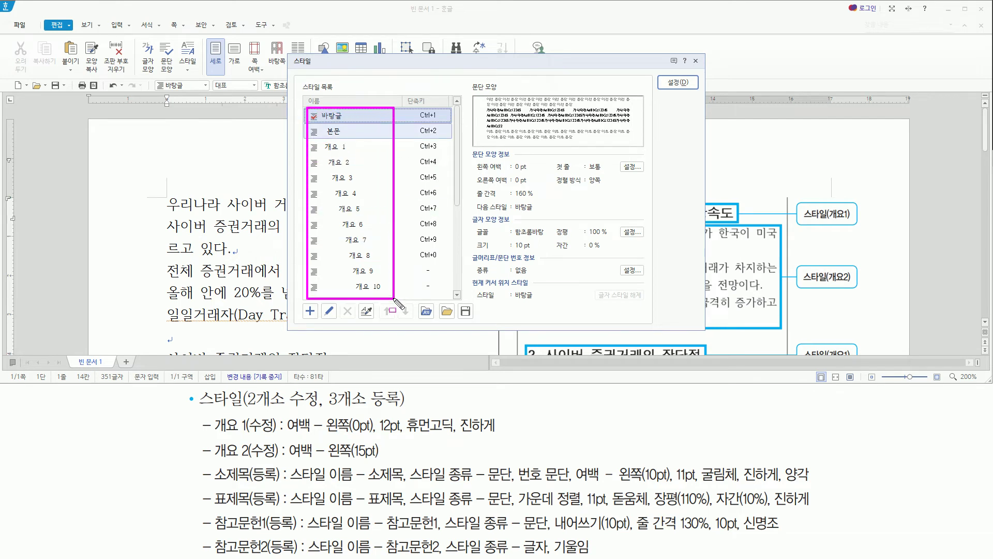
pyautogui.press('Escape')
pyautogui.moveTo(458, 182); pyautogui.dragTo(454, 134)
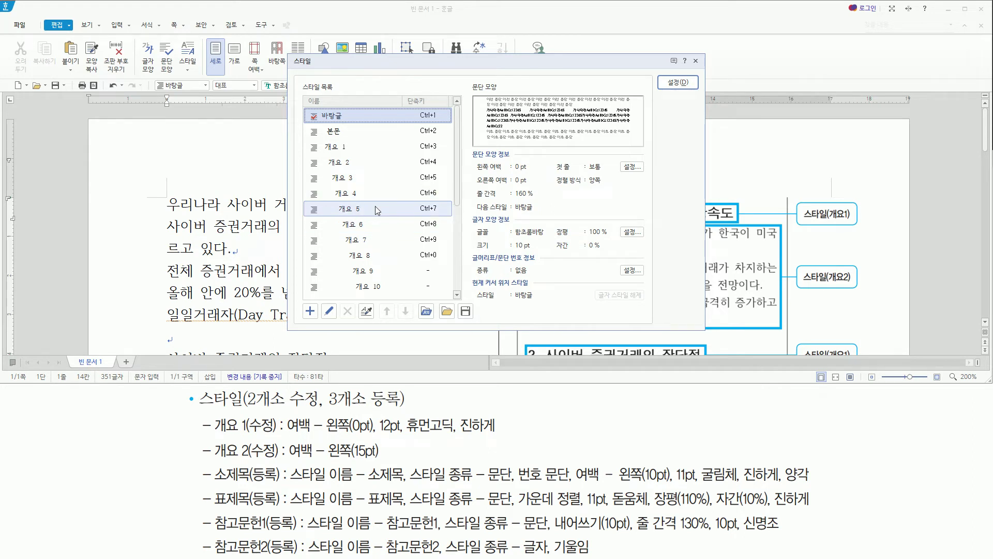
pyautogui.moveTo(199, 408)
pyautogui.mouseDown()
pyautogui.moveTo(320, 409)
pyautogui.moveTo(333, 394)
pyautogui.moveTo(344, 410)
pyautogui.moveTo(400, 408)
pyautogui.mouseUp()
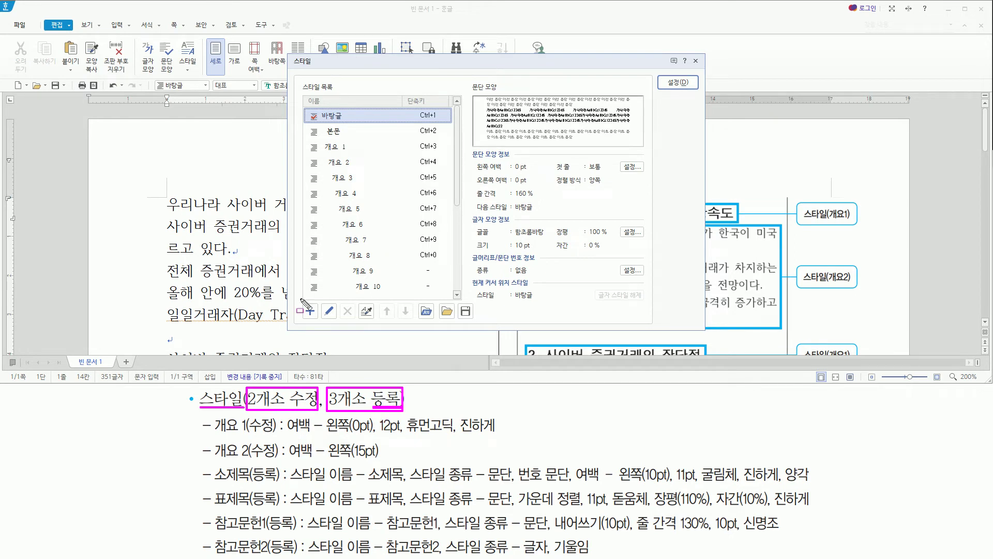
pyautogui.moveTo(298, 298)
pyautogui.mouseDown()
pyautogui.moveTo(314, 319)
pyautogui.moveTo(491, 325)
pyautogui.mouseUp()
pyautogui.moveTo(302, 319); pyautogui.dragTo(317, 303)
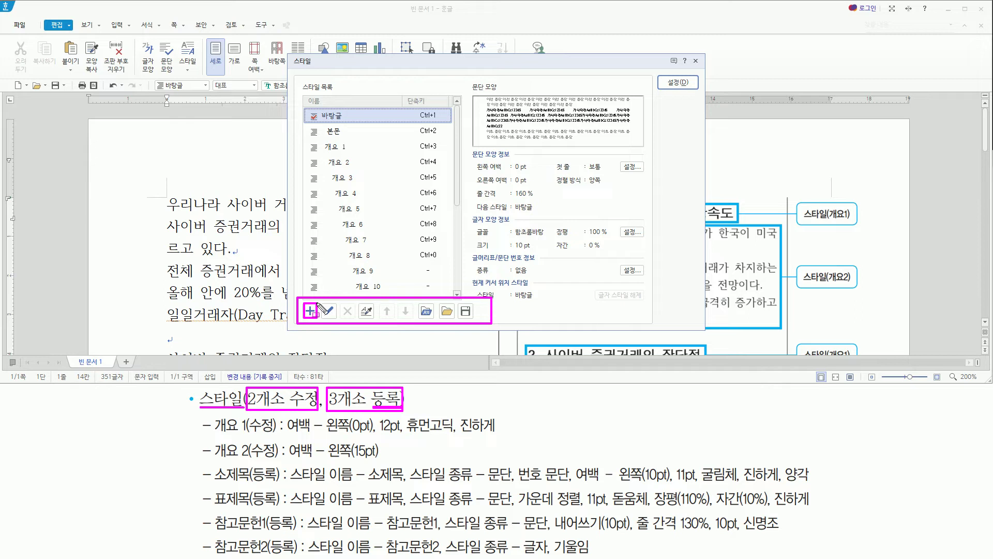
pyautogui.moveTo(322, 302); pyautogui.dragTo(339, 322)
pyautogui.moveTo(340, 302); pyautogui.dragTo(355, 318)
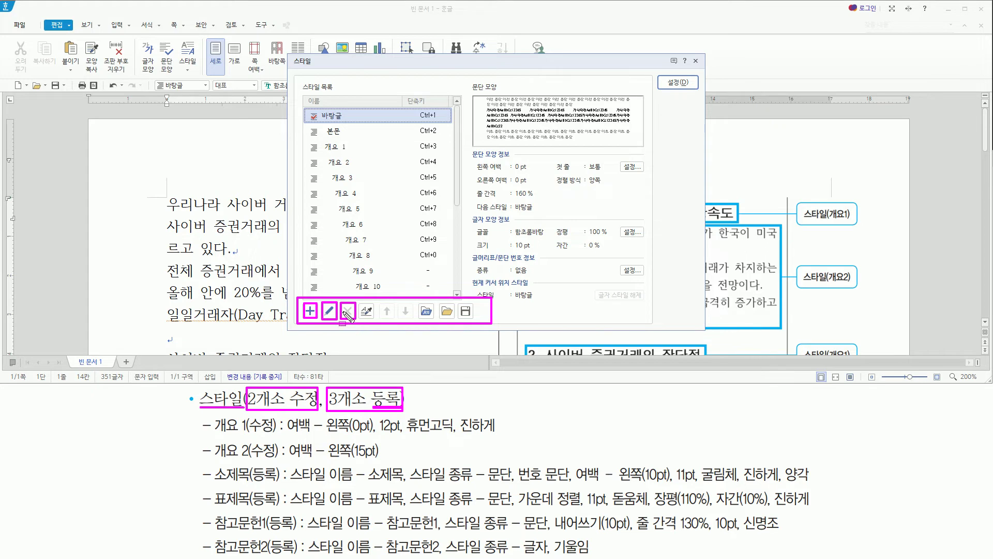
pyautogui.press('Escape')
pyautogui.moveTo(300, 299)
pyautogui.mouseDown()
pyautogui.moveTo(357, 323)
pyautogui.moveTo(481, 311)
pyautogui.mouseUp()
pyautogui.press('Escape')
pyautogui.hotkey('ctrl', 'shift', 'd')
pyautogui.moveTo(296, 322); pyautogui.dragTo(357, 320)
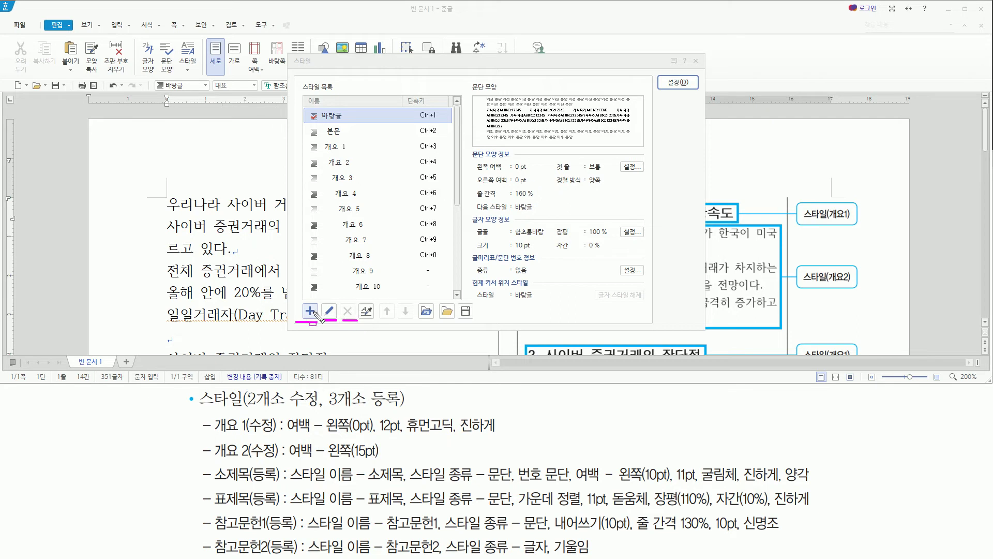
pyautogui.press('Escape')
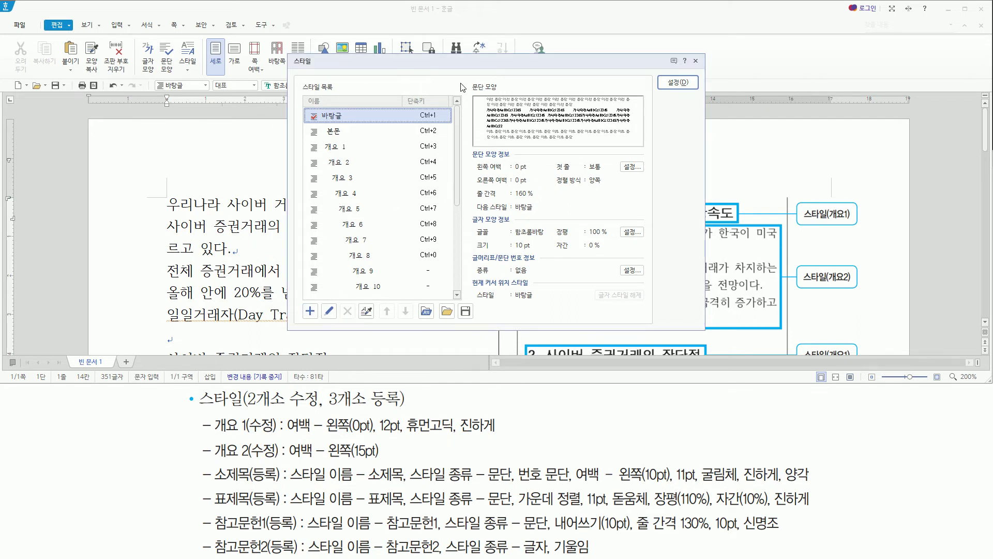
pyautogui.press('alt')
pyautogui.press('alt')
pyautogui.press('alt')
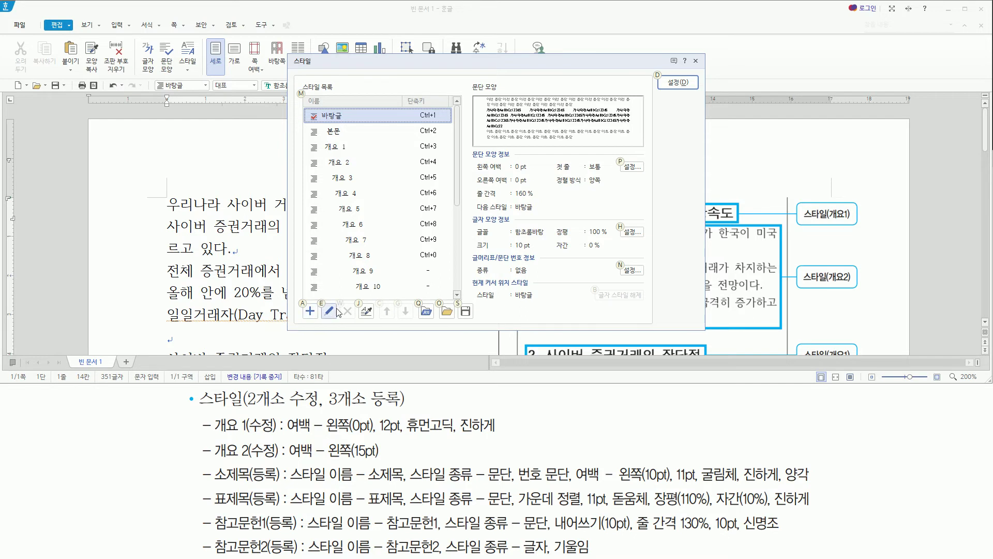
pyautogui.click(314, 309)
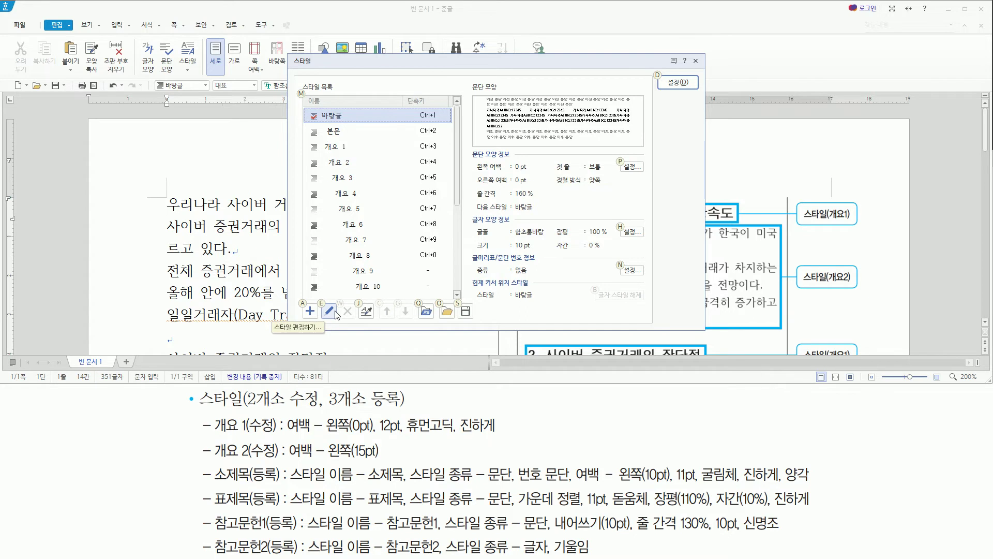
# - Move the style dialog clear of the pasted sample and open the 개요 1 style for editing
pyautogui.moveTo(466, 60); pyautogui.dragTo(270, 67)
pyautogui.hotkey('ctrl', 'shift', 'd')
pyautogui.moveTo(541, 200)
pyautogui.mouseDown()
pyautogui.moveTo(603, 222)
pyautogui.moveTo(739, 222)
pyautogui.mouseUp()
pyautogui.moveTo(830, 218); pyautogui.dragTo(850, 220)
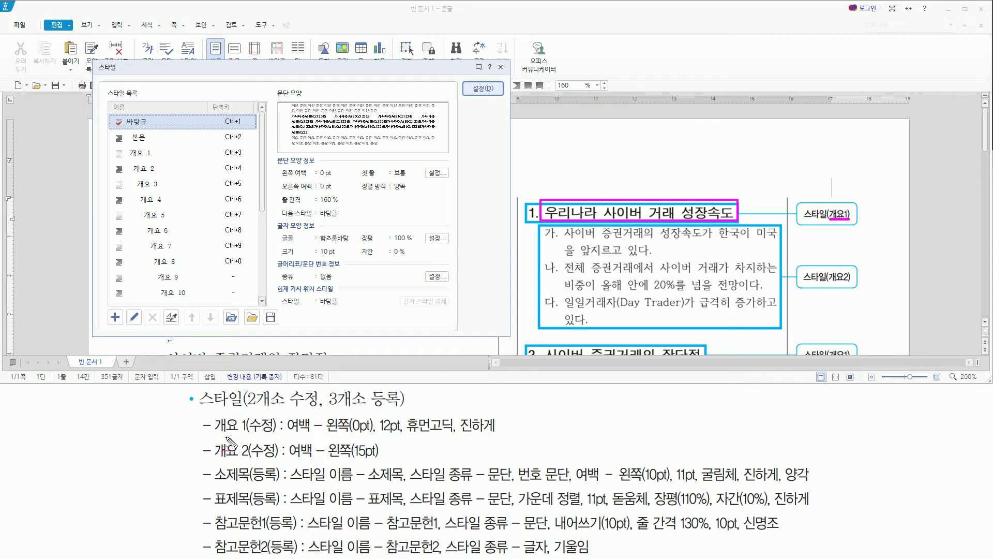
pyautogui.moveTo(214, 433); pyautogui.dragTo(272, 434)
pyautogui.press('Escape')
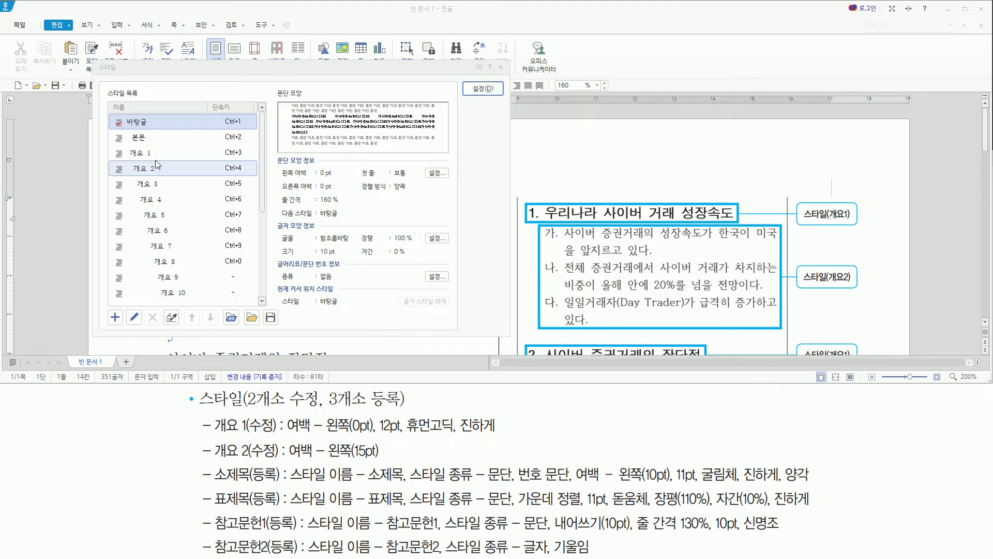
pyautogui.click(136, 154)
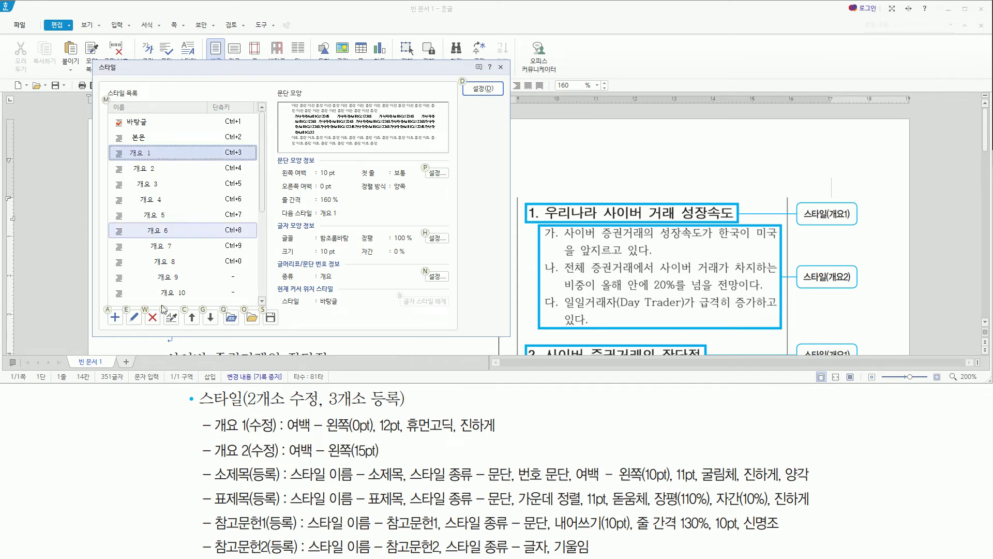
pyautogui.press('alt')
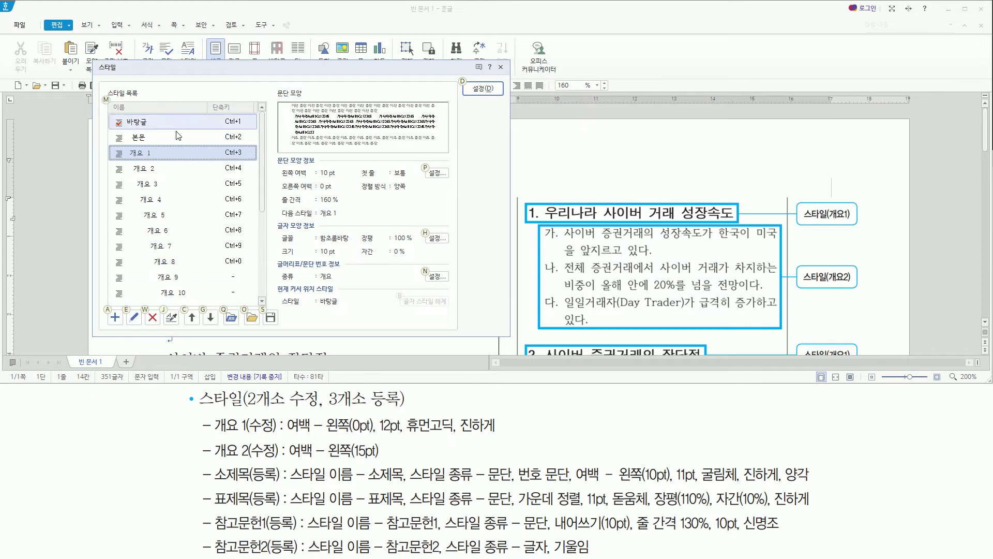
pyautogui.press('e')
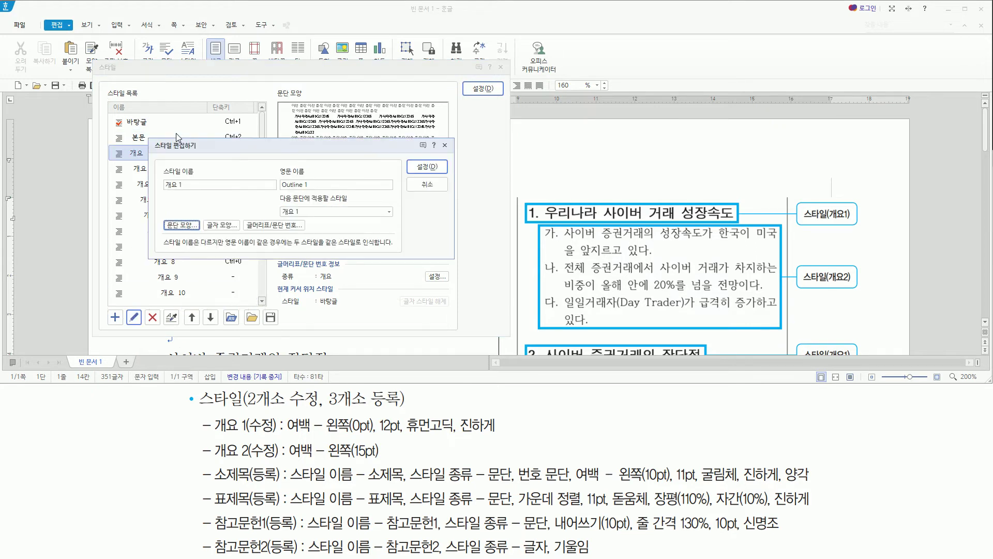
pyautogui.moveTo(150, 136)
pyautogui.mouseDown()
pyautogui.moveTo(165, 225)
pyautogui.moveTo(468, 267)
pyautogui.moveTo(456, 263)
pyautogui.mouseUp()
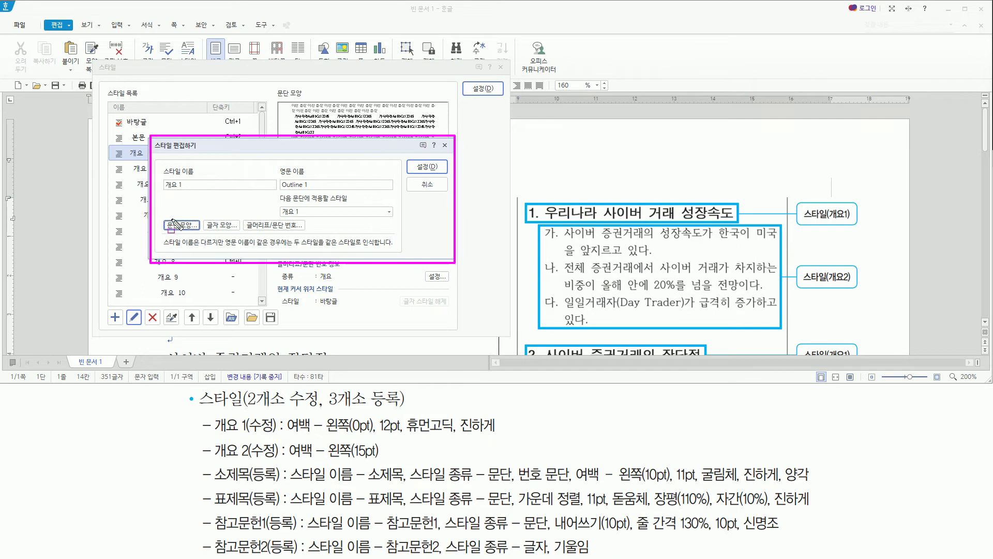
pyautogui.moveTo(166, 215)
pyautogui.mouseDown()
pyautogui.moveTo(200, 231)
pyautogui.moveTo(311, 231)
pyautogui.mouseUp()
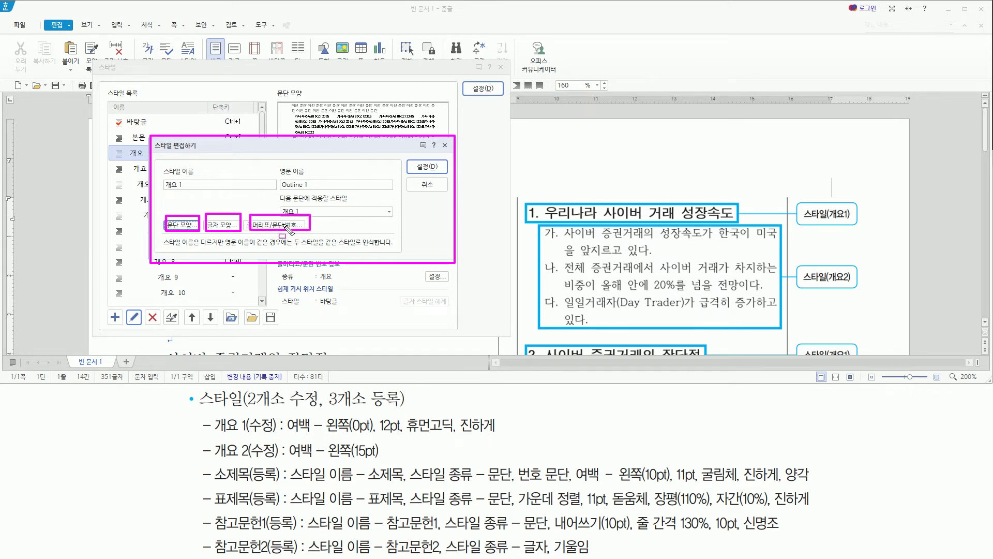
pyautogui.moveTo(158, 180); pyautogui.dragTo(203, 191)
pyautogui.press('Escape')
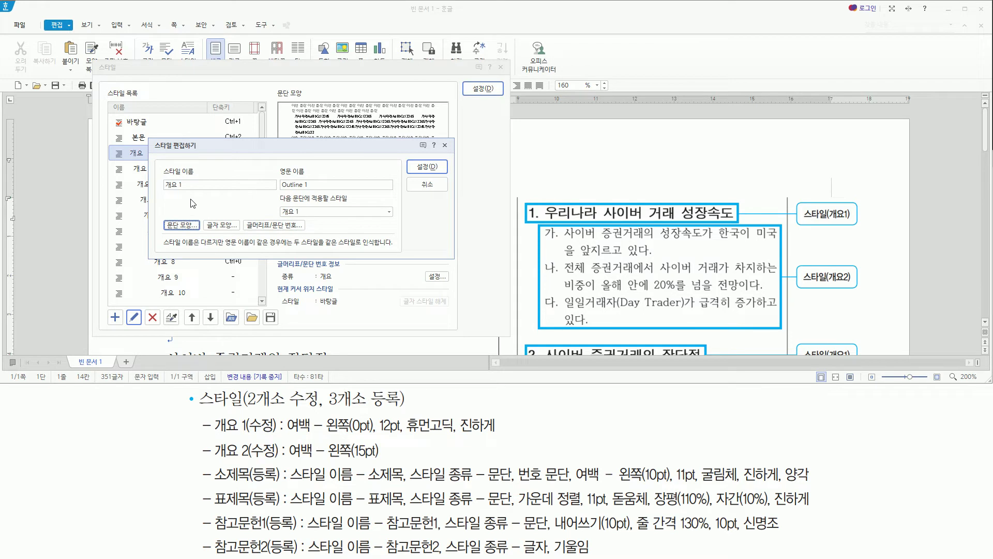
# - Set the left paragraph margin of the 개요 1 style to 0 pt
pyautogui.press('alt')
pyautogui.press('alt')
pyautogui.press('alt')
pyautogui.press('t')
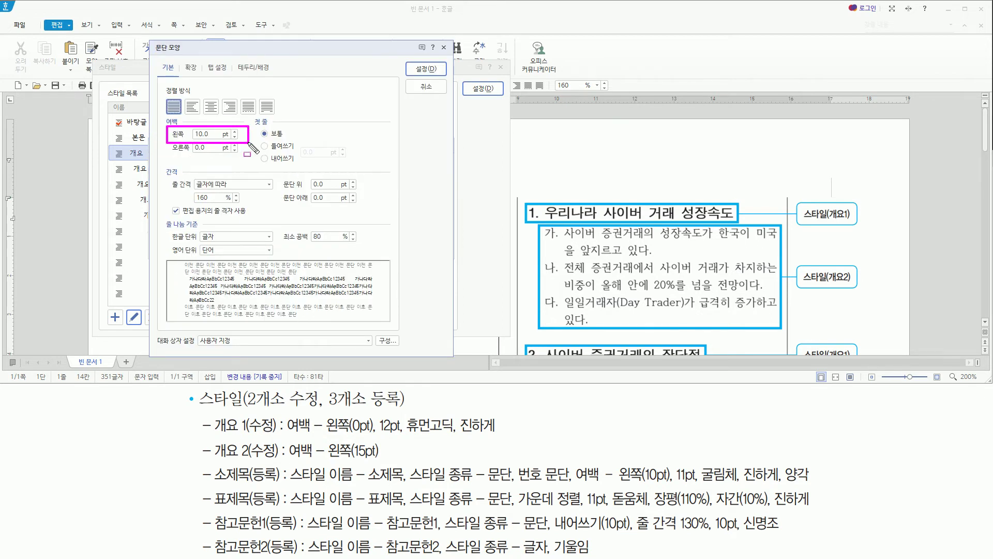
pyautogui.press('alt')
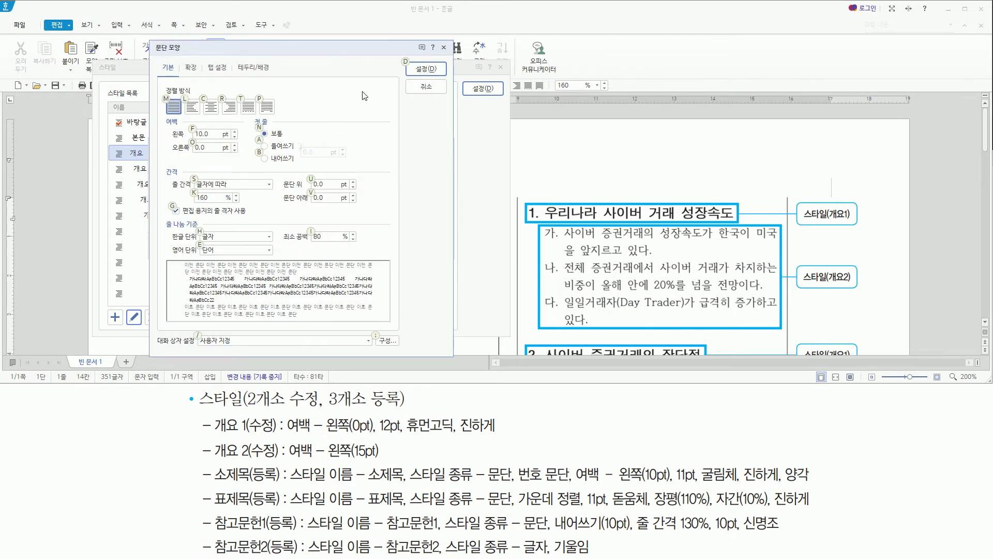
pyautogui.write('f')
pyautogui.write('0')
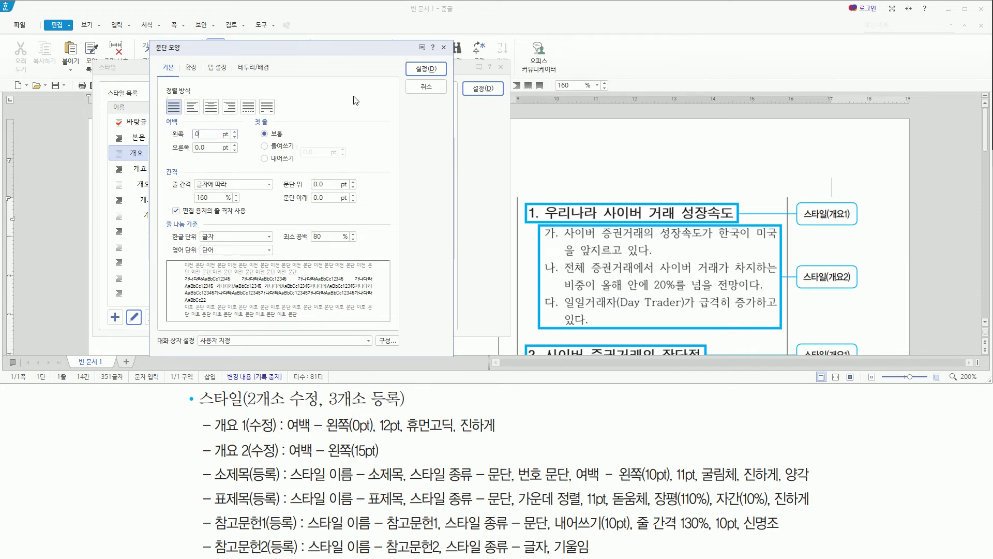
pyautogui.press('Return')
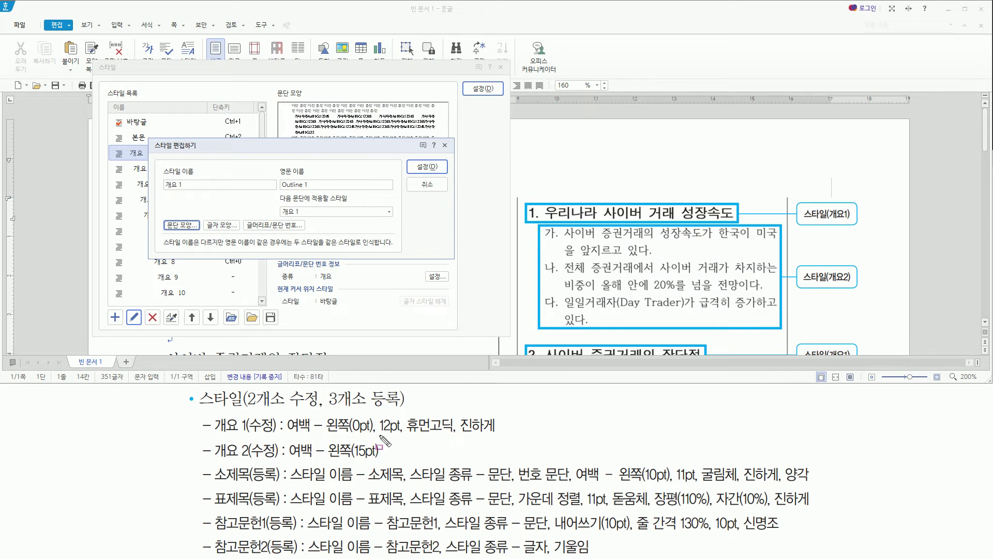
# - Give the 개요 1 style the 휴먼고딕 font at 12 pt in bold, and apply the style to the first heading line
pyautogui.moveTo(378, 437)
pyautogui.mouseDown()
pyautogui.moveTo(486, 438)
pyautogui.moveTo(511, 430)
pyautogui.moveTo(504, 416)
pyautogui.mouseUp()
pyautogui.press('Escape')
pyautogui.press('alt')
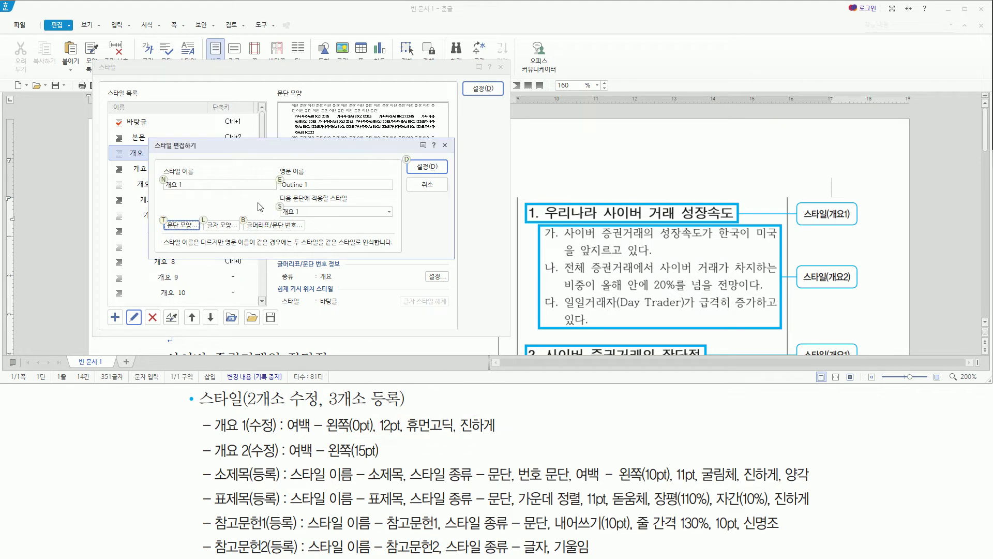
pyautogui.press('l')
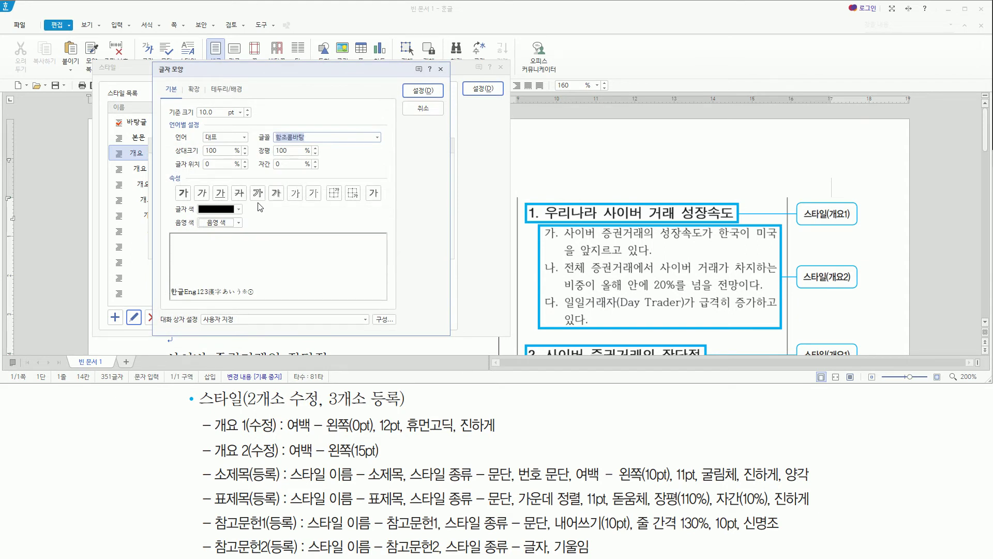
pyautogui.write('휴먼고딕')
pyautogui.press('Return')
pyautogui.press('alt')
pyautogui.write('z12')
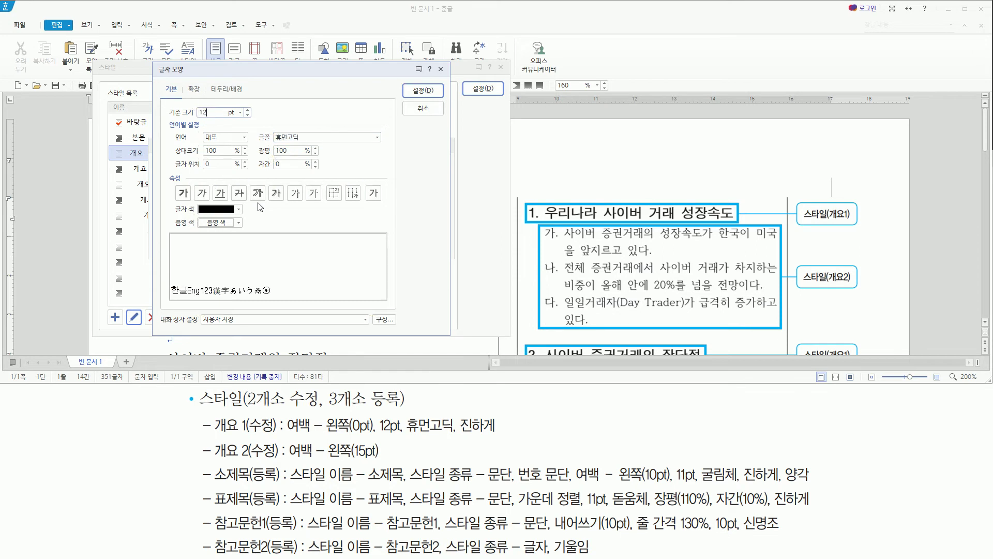
pyautogui.press('alt')
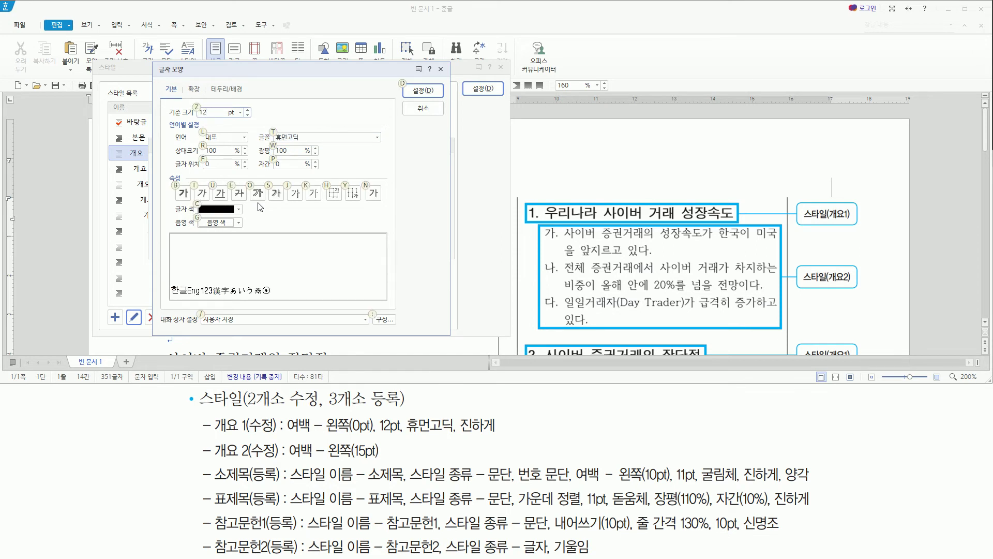
pyautogui.press('b')
pyautogui.press('Return')
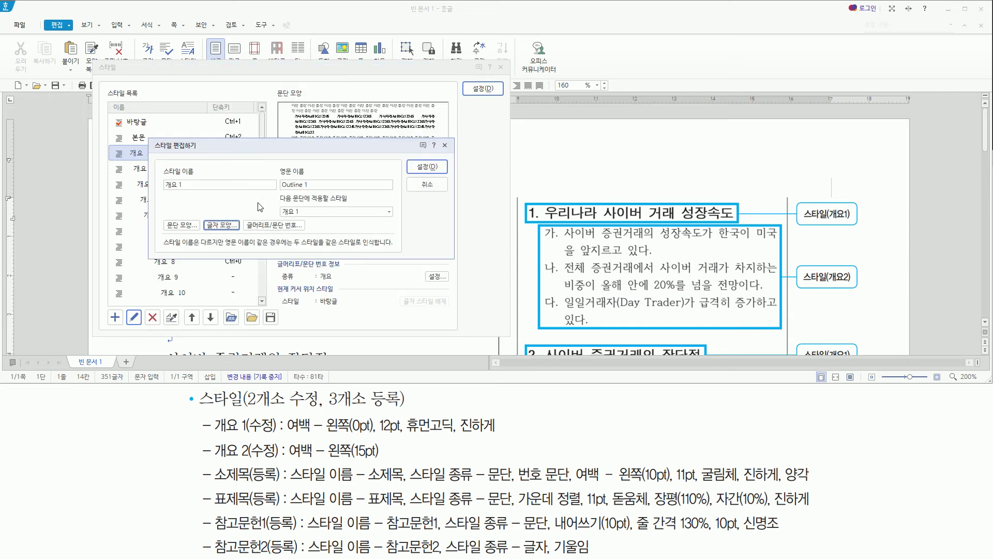
pyautogui.click(427, 166)
pyautogui.click(483, 88)
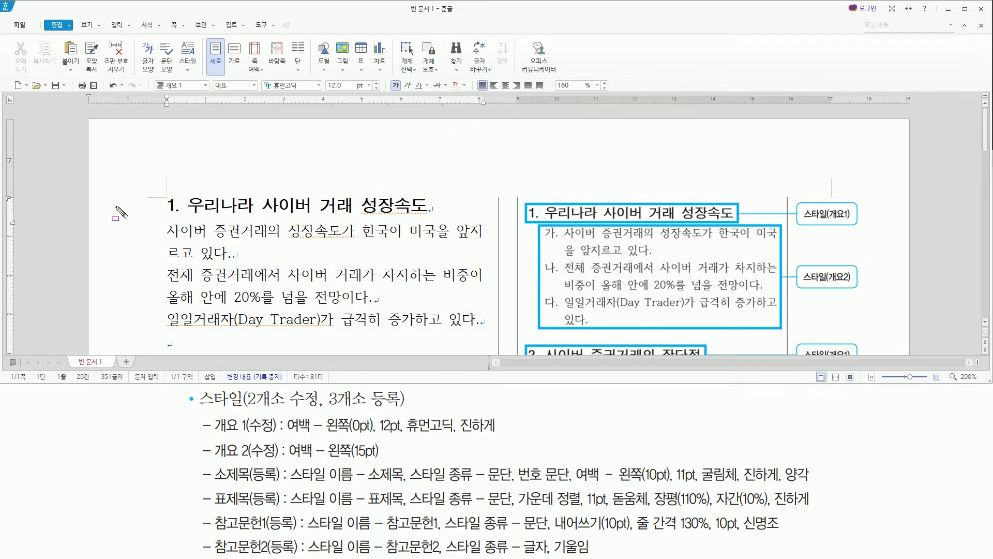
pyautogui.moveTo(157, 192); pyautogui.dragTo(440, 216)
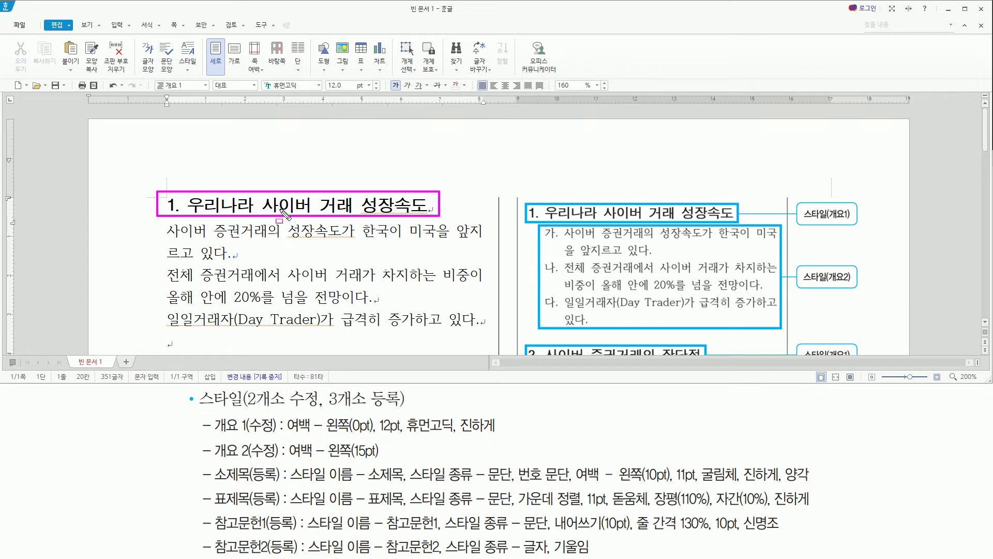
pyautogui.moveTo(544, 214)
pyautogui.mouseDown()
pyautogui.moveTo(558, 261)
pyautogui.moveTo(754, 313)
pyautogui.mouseUp()
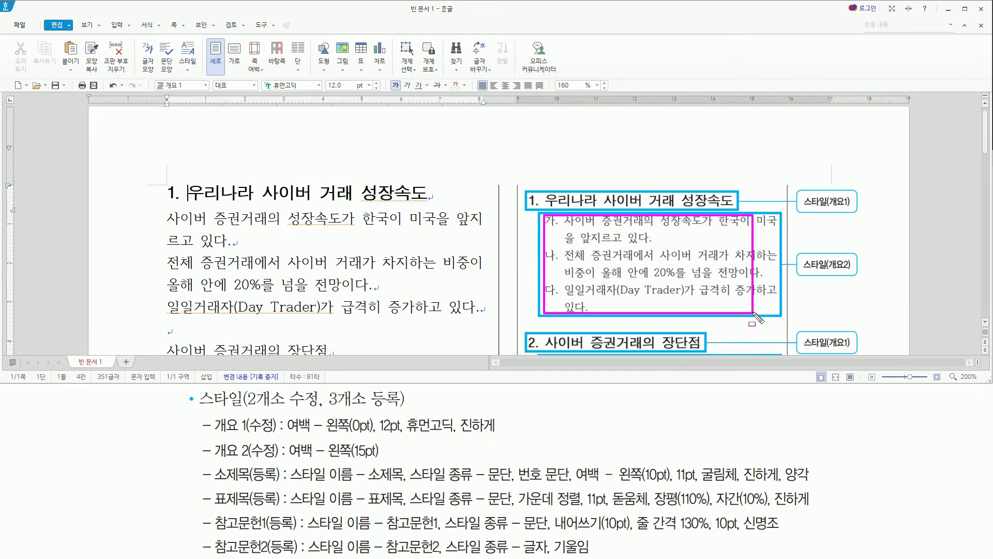
pyautogui.press('Escape')
pyautogui.click(234, 193)
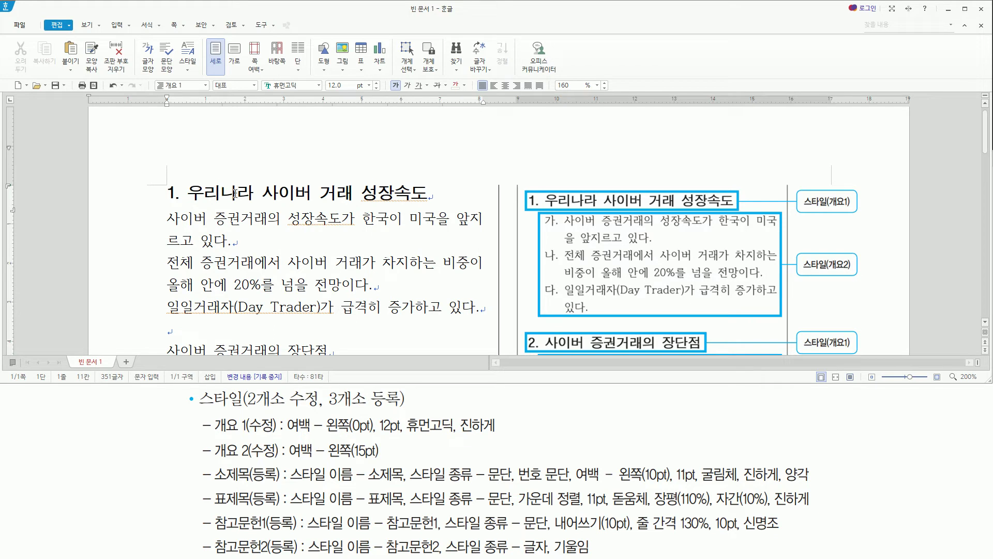
pyautogui.press('Down')
pyautogui.press('Home')
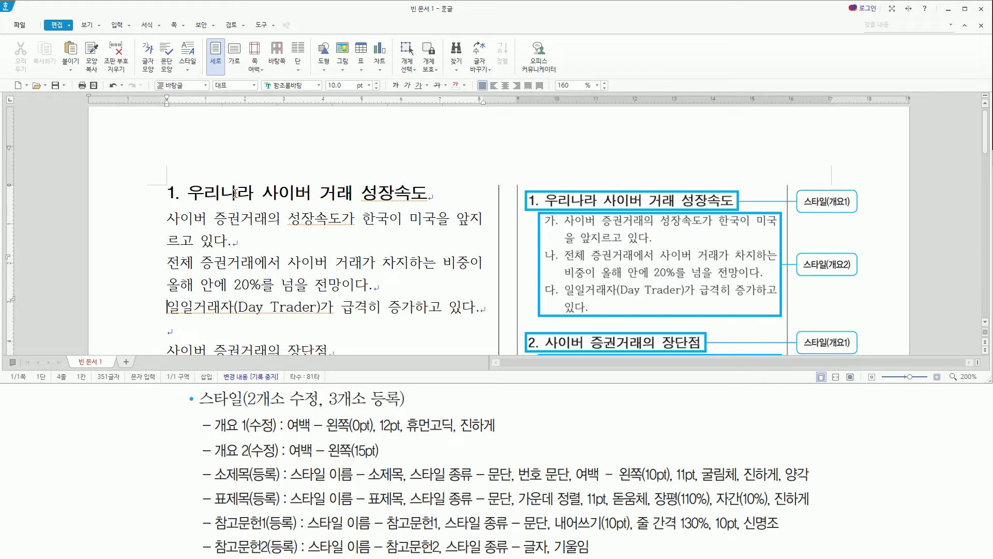
pyautogui.press('Down')
pyautogui.press('Down')
pyautogui.press('Down')
pyautogui.press('Down')
pyautogui.press('Down')
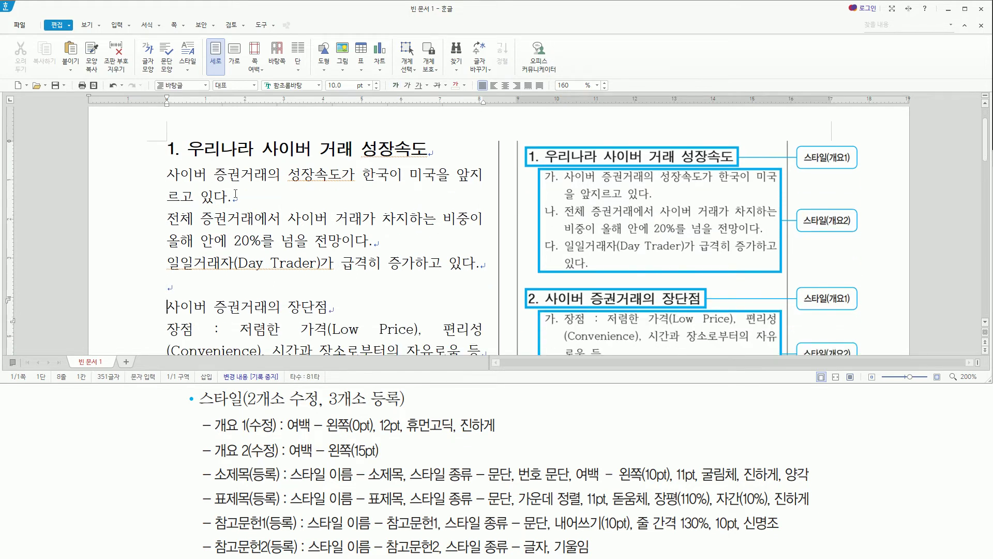
pyautogui.press('Down')
pyautogui.press('Down')
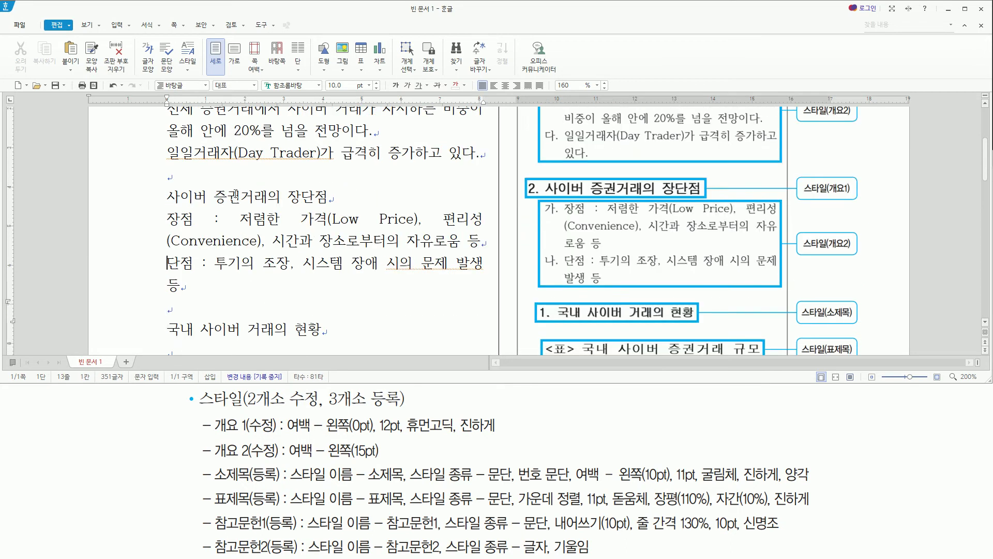
pyautogui.press('Up')
pyautogui.press('Up')
pyautogui.press('Up')
pyautogui.press('Up')
pyautogui.press('Up')
pyautogui.press('Up')
pyautogui.press('Up')
pyautogui.press('Up')
pyautogui.press('Up')
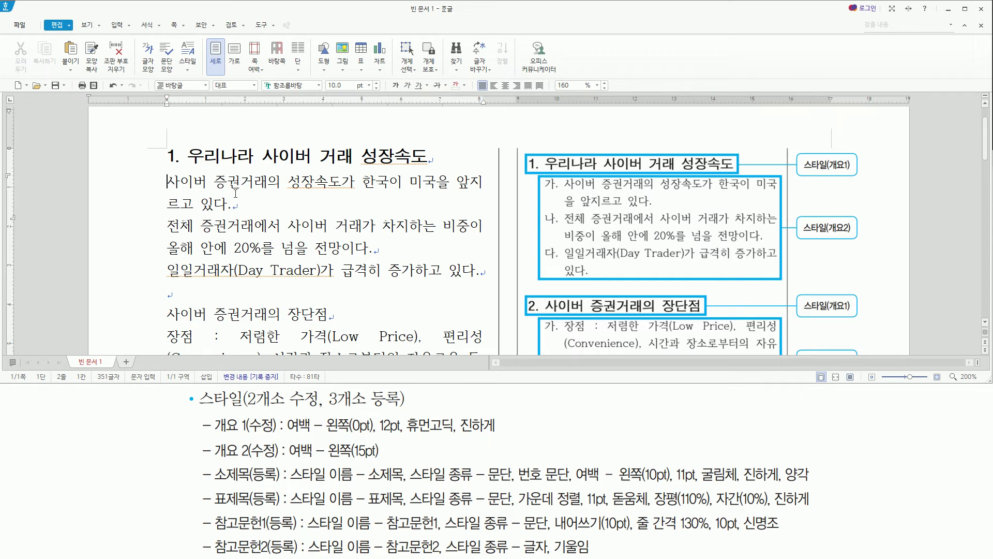
pyautogui.press('Up')
pyautogui.press('Right')
pyautogui.press('Right')
pyautogui.press('Right')
pyautogui.press('Right')
pyautogui.press('Right')
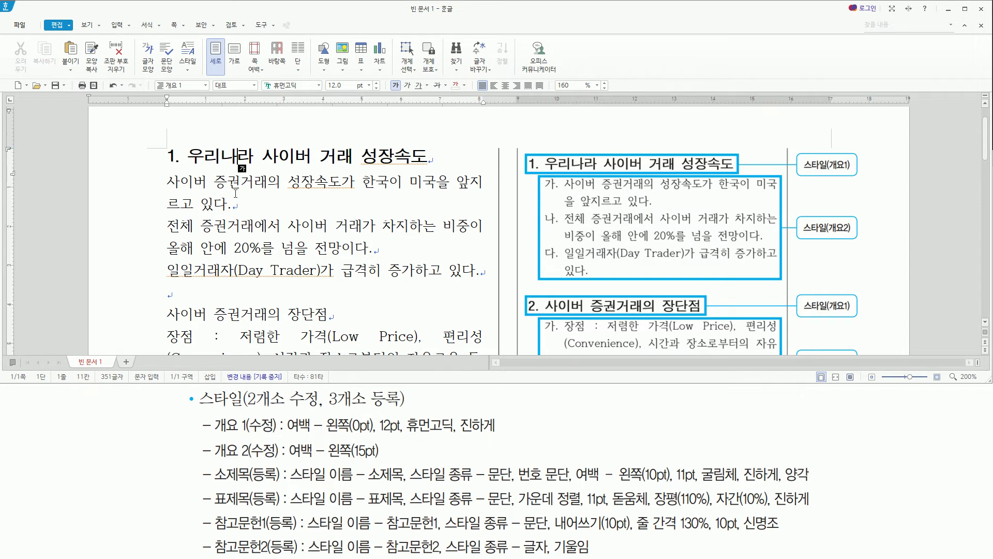
pyautogui.press('Down')
pyautogui.press('Home')
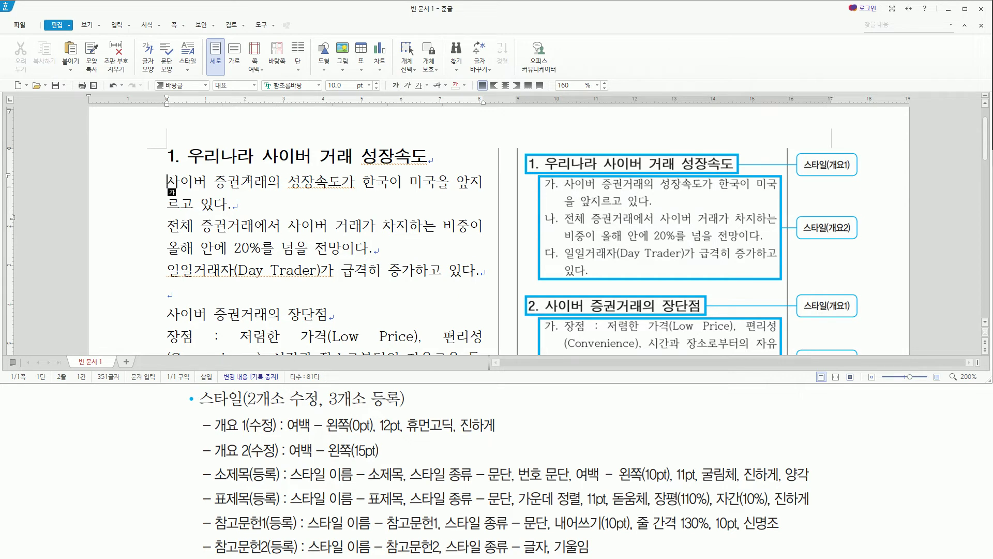
pyautogui.moveTo(542, 176)
pyautogui.mouseDown()
pyautogui.moveTo(642, 256)
pyautogui.moveTo(783, 278)
pyautogui.mouseUp()
pyautogui.moveTo(829, 234); pyautogui.dragTo(852, 234)
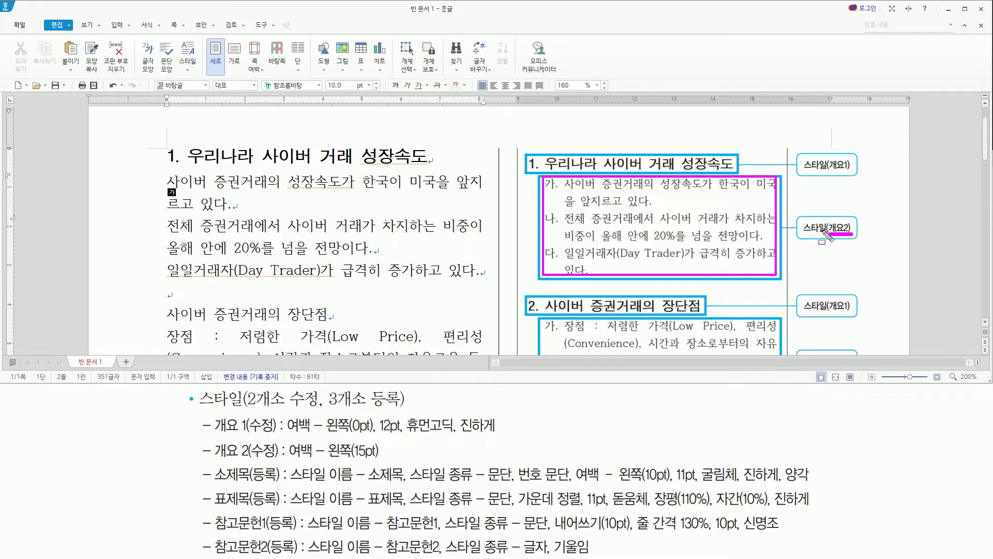
pyautogui.press('Escape')
pyautogui.moveTo(167, 182); pyautogui.dragTo(488, 280)
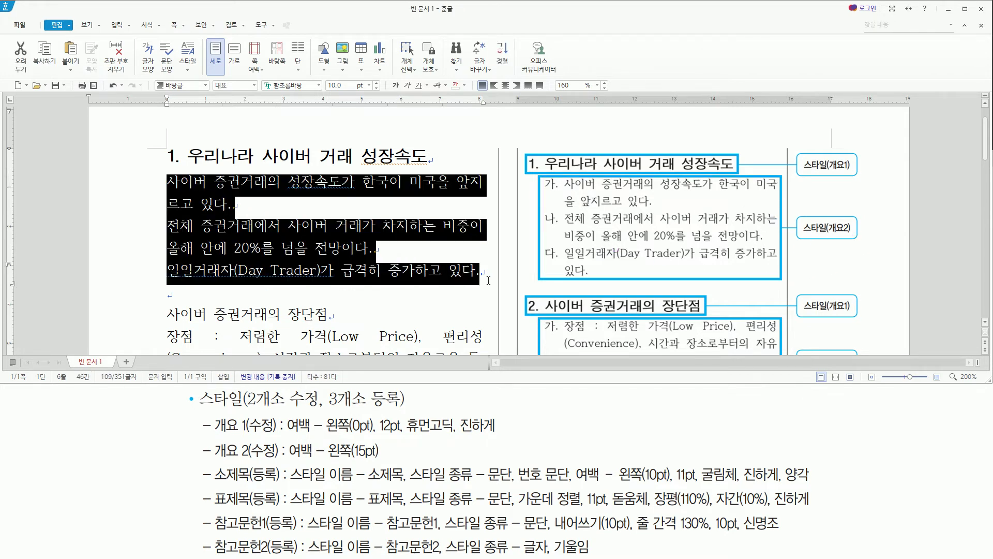
pyautogui.click(189, 183)
pyautogui.click(167, 181)
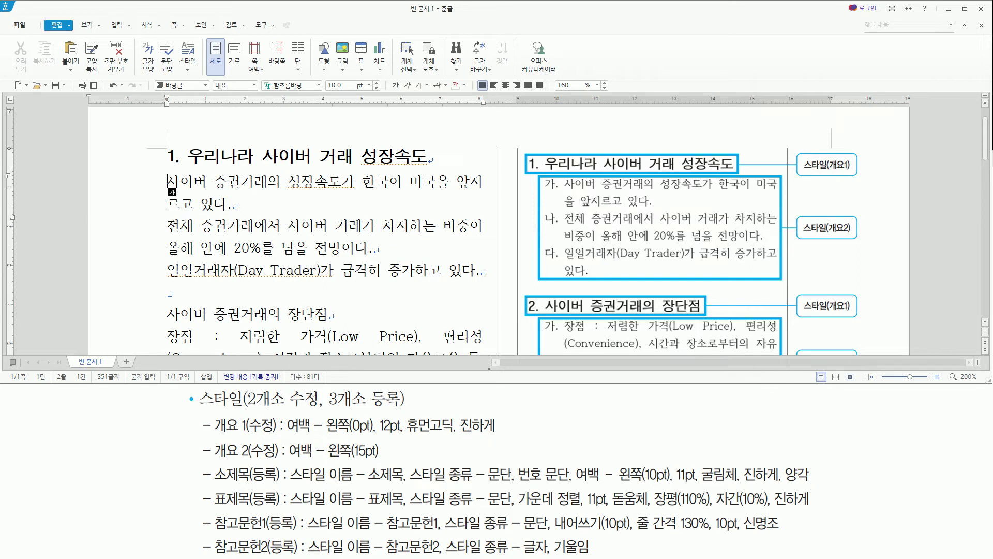
# - Select the three body paragraphs under the first heading, open the style settings and move the dialog clear of the sample image
pyautogui.hotkey('shift', 'Down')
pyautogui.hotkey('shift', 'Down')
pyautogui.hotkey('shift', 'Down')
pyautogui.hotkey('shift', 'Down')
pyautogui.hotkey('shift', 'Down')
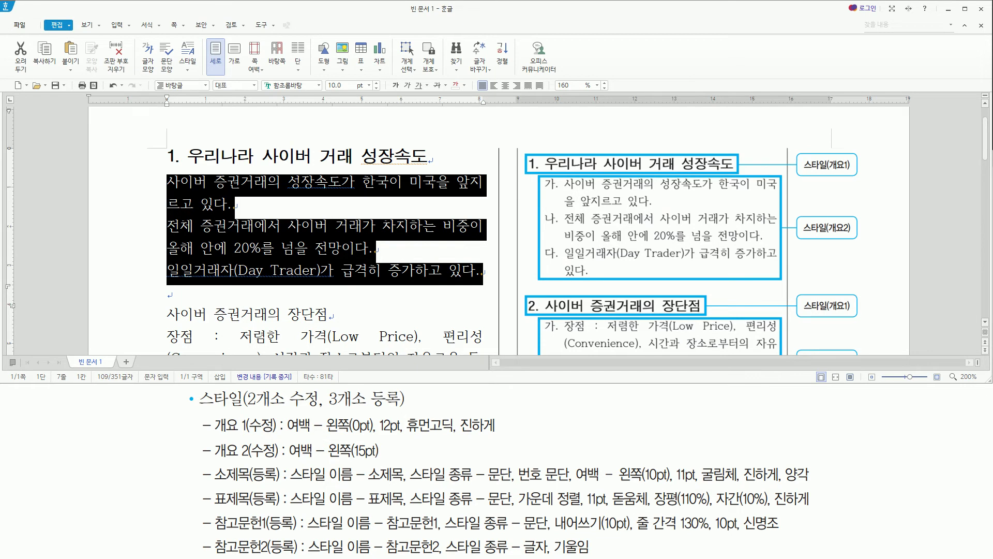
pyautogui.press('F6')
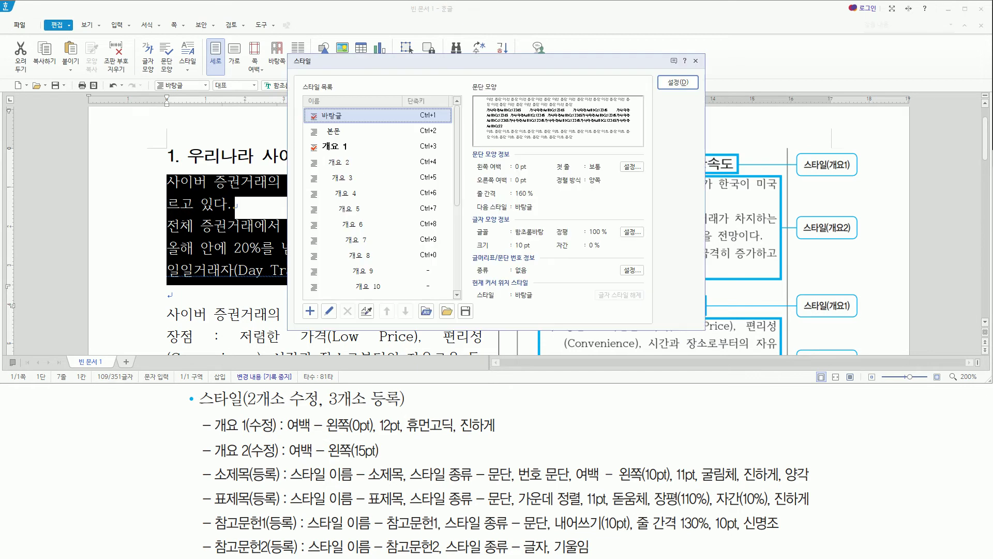
pyautogui.moveTo(475, 64); pyautogui.dragTo(299, 59)
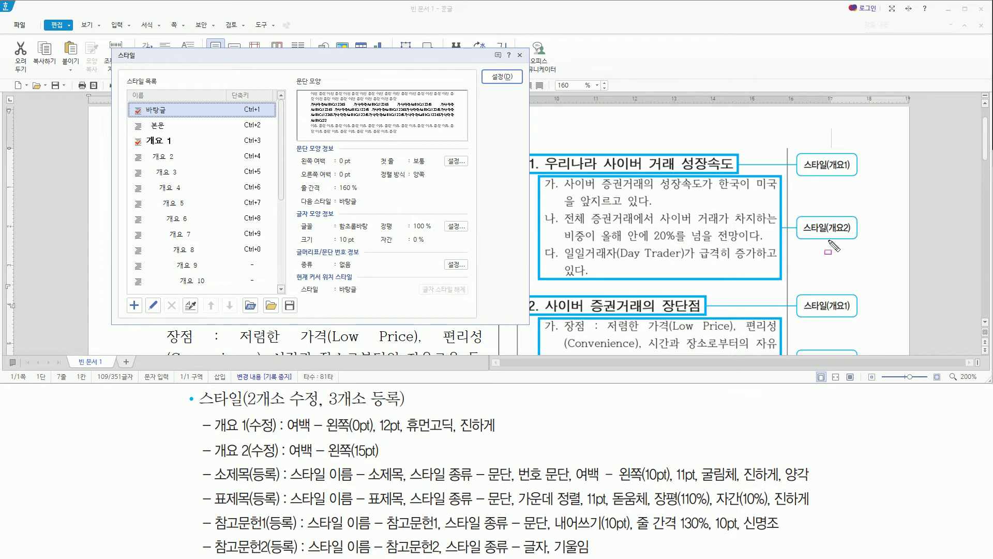
pyautogui.moveTo(830, 235); pyautogui.dragTo(849, 235)
pyautogui.moveTo(210, 458); pyautogui.dragTo(391, 462)
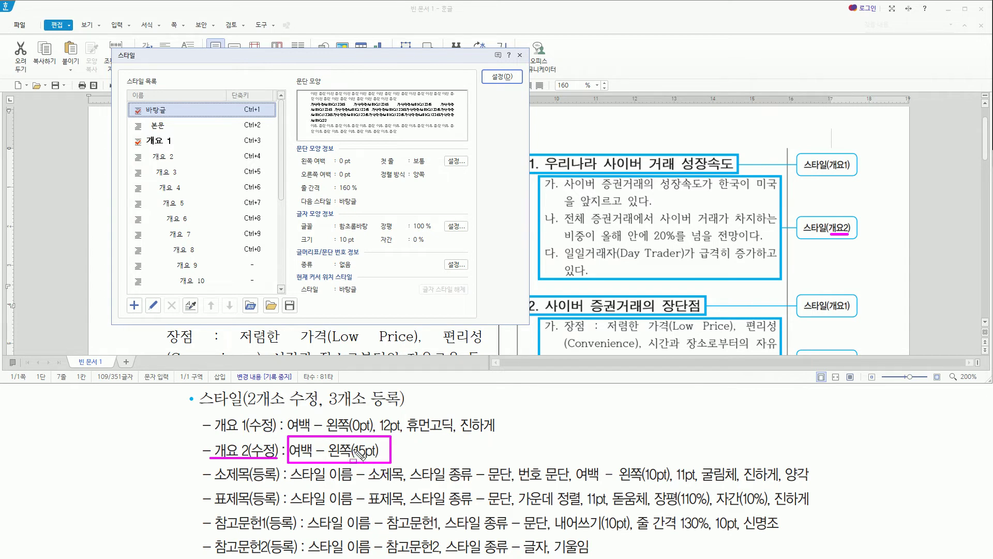
pyautogui.press('Escape')
# - Set the left paragraph margin of the 개요 2 style to 15 pt and apply the style to the selected paragraphs
pyautogui.click(176, 156)
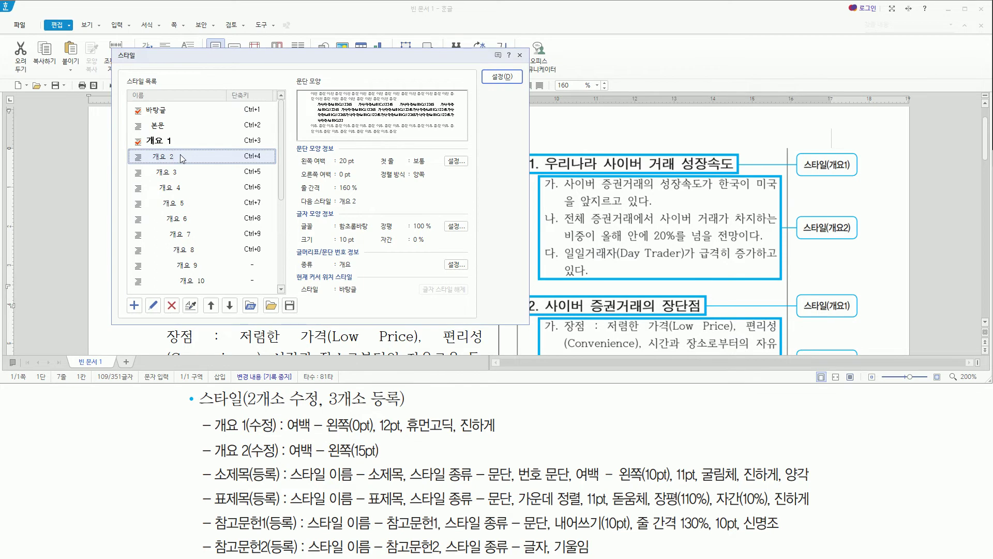
pyautogui.press('alt')
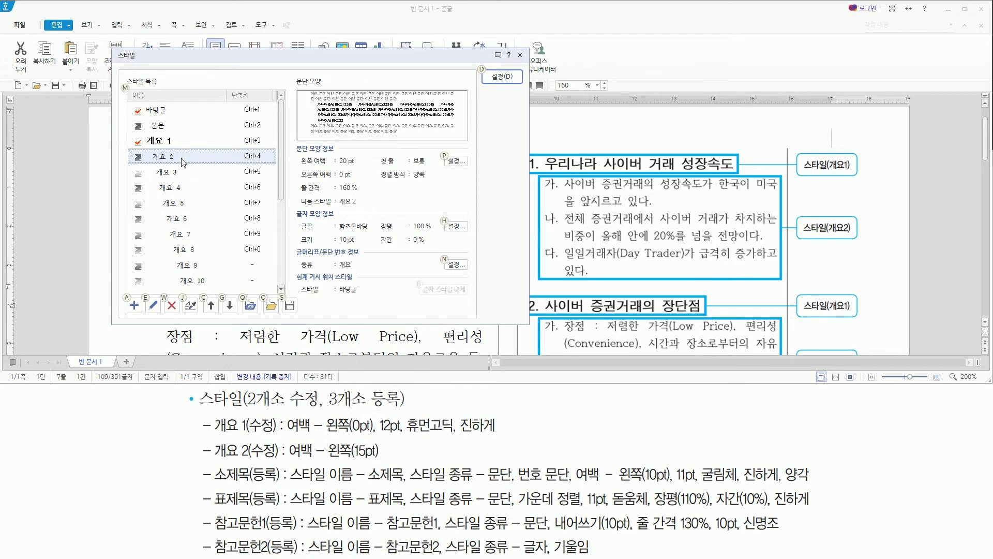
pyautogui.press('e')
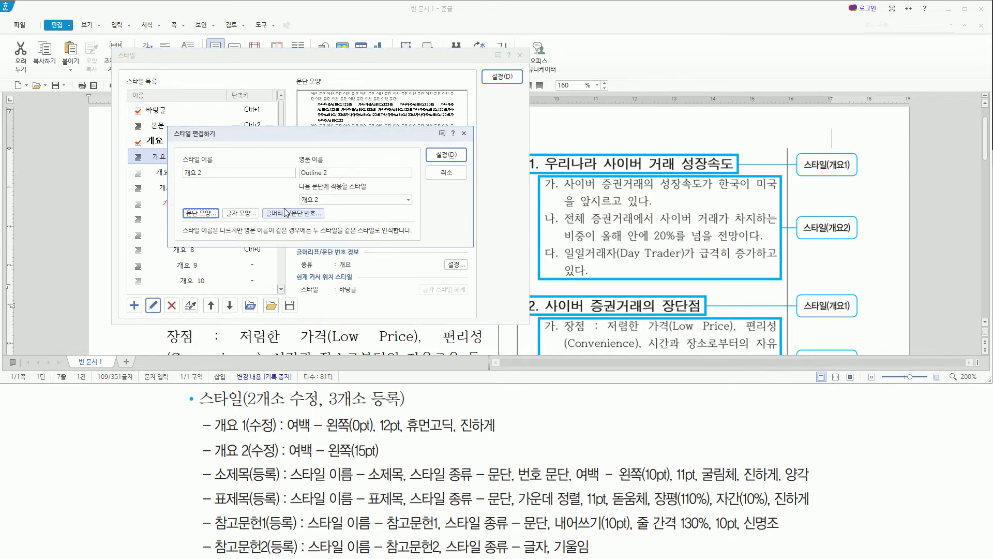
pyautogui.press('alt')
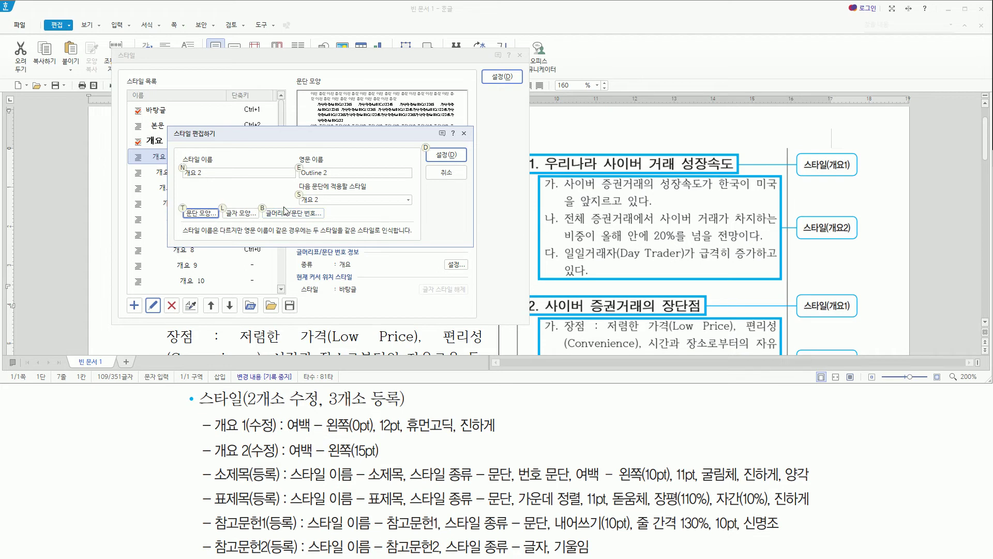
pyautogui.press('t')
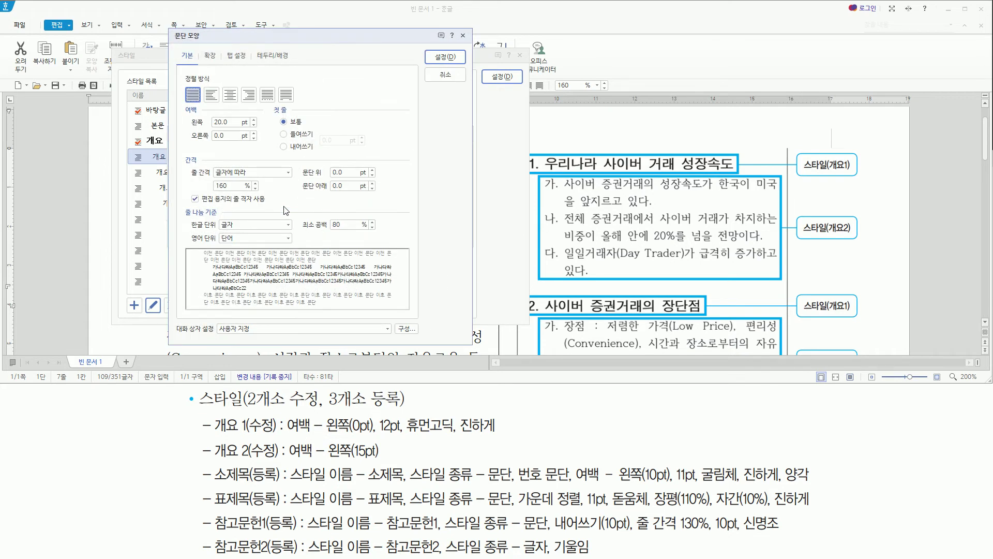
pyautogui.press('Tab')
pyautogui.write('15')
pyautogui.press('Return')
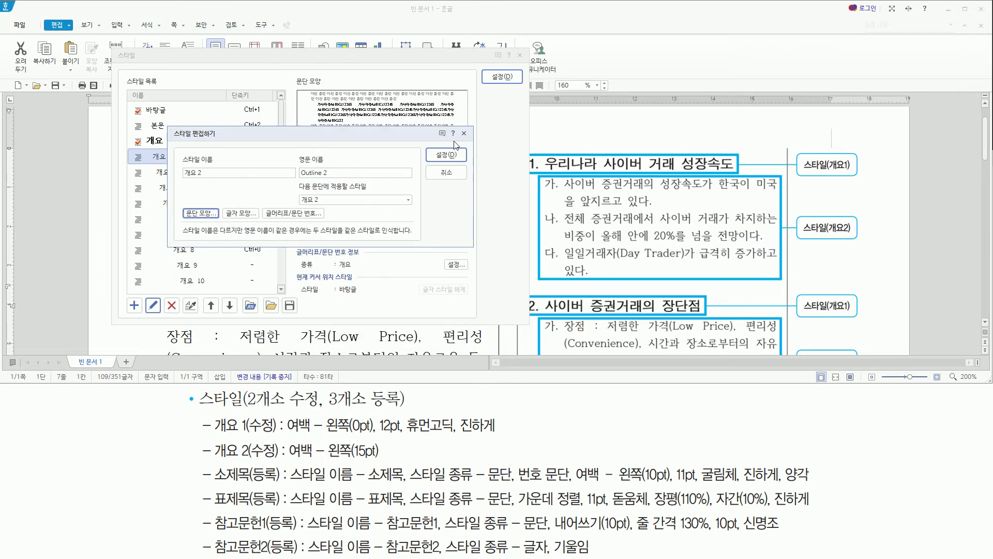
pyautogui.click(451, 155)
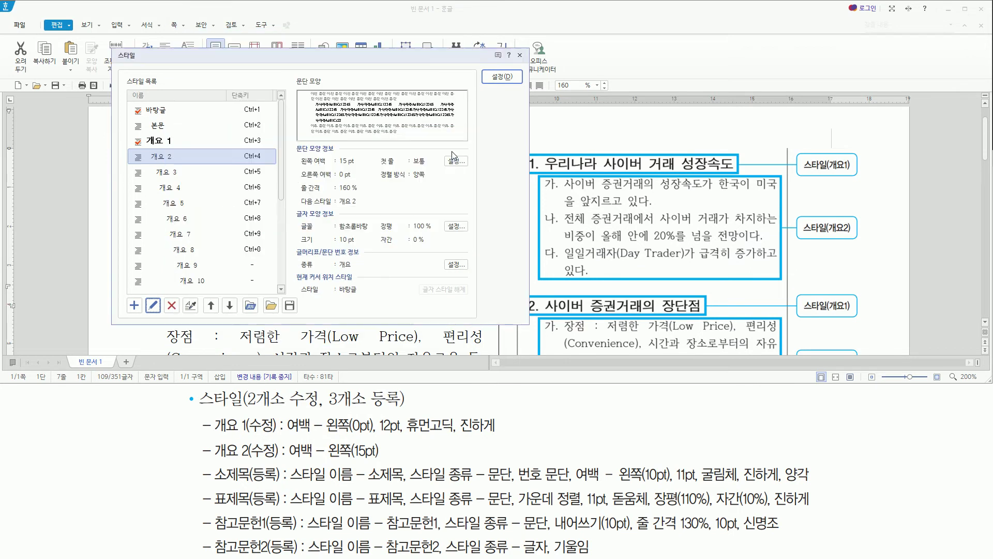
pyautogui.click(501, 77)
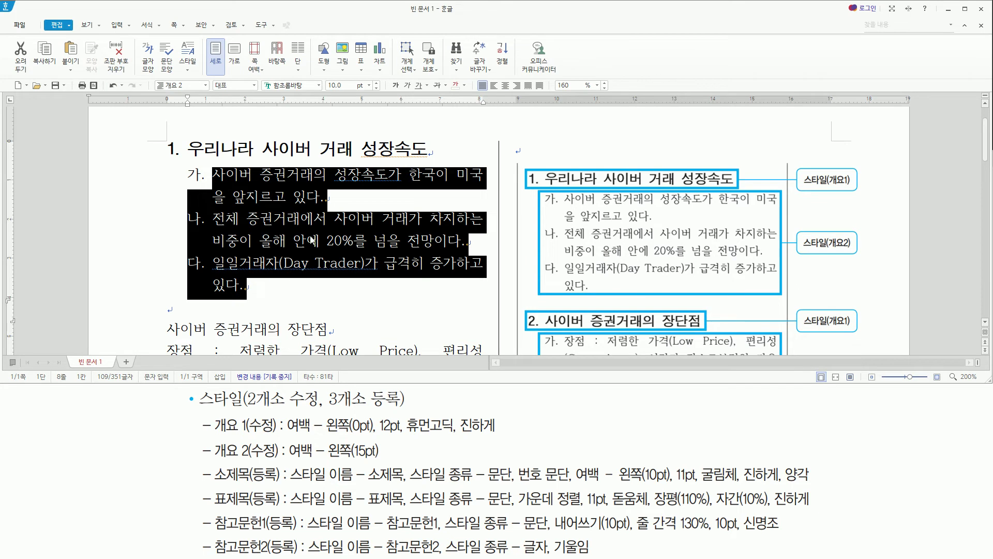
pyautogui.moveTo(542, 193)
pyautogui.mouseDown()
pyautogui.moveTo(552, 232)
pyautogui.moveTo(812, 291)
pyautogui.moveTo(784, 294)
pyautogui.mouseUp()
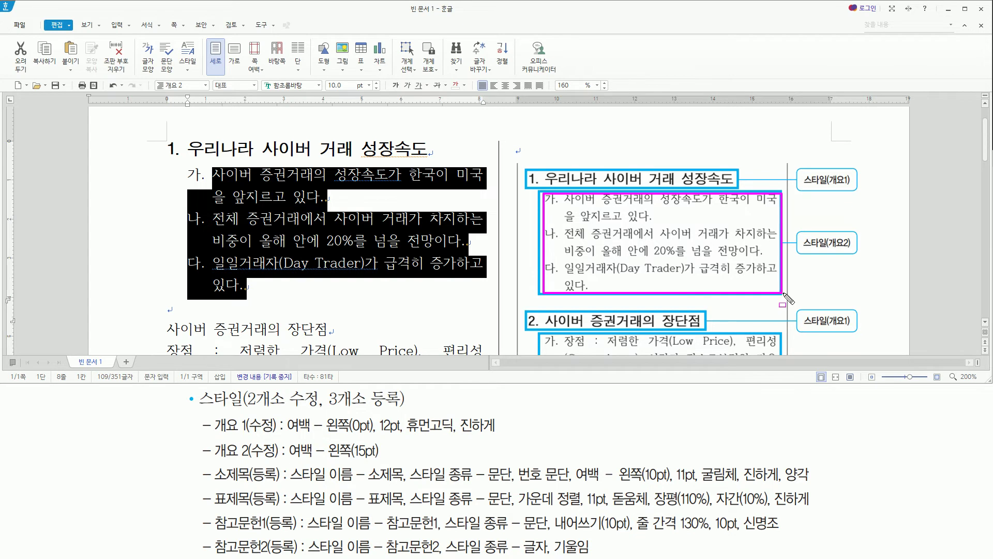
pyautogui.moveTo(547, 324); pyautogui.dragTo(700, 323)
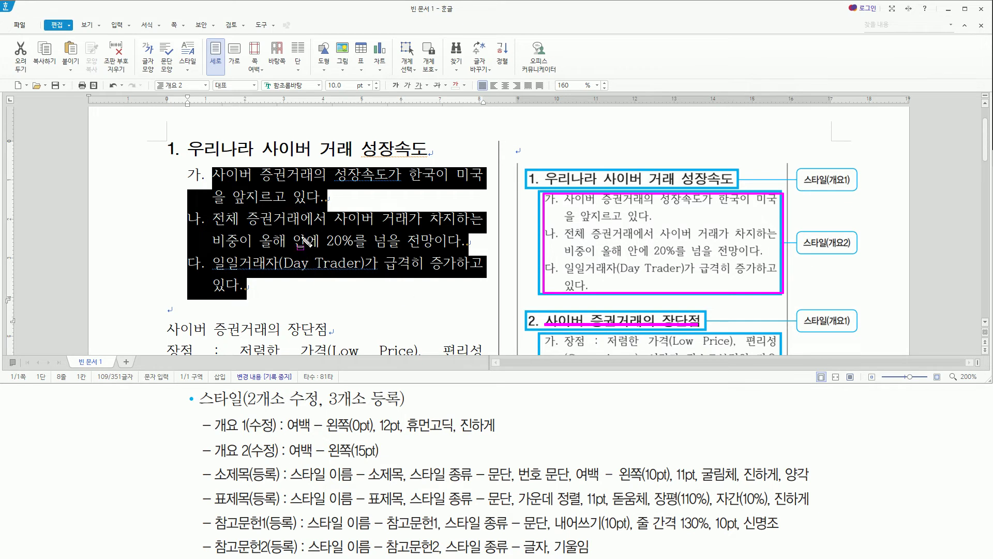
pyautogui.press('Escape')
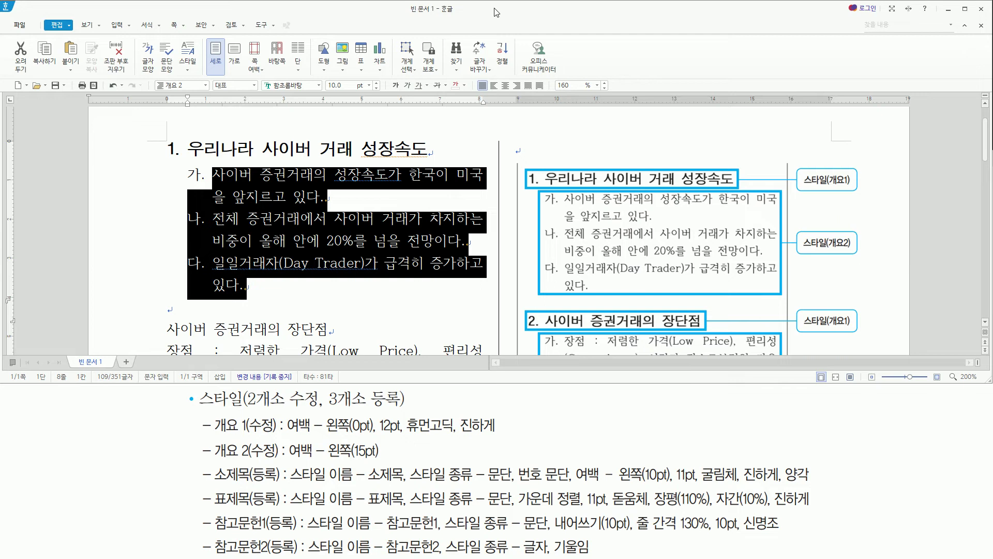
# - Apply the 개요 1 style to the second heading line, 사이버 증권거래의 장단점
pyautogui.press('Down')
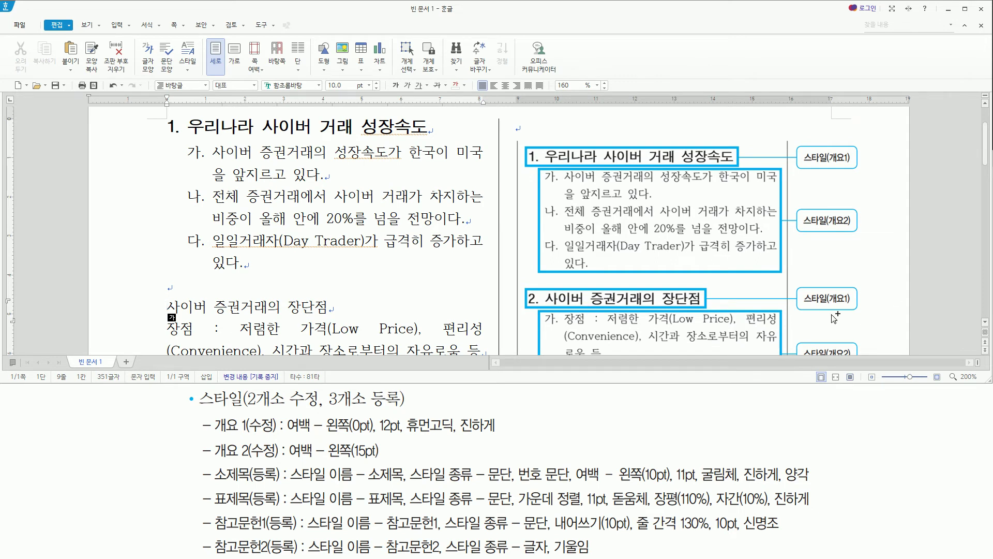
pyautogui.moveTo(805, 306)
pyautogui.mouseDown()
pyautogui.moveTo(854, 307)
pyautogui.moveTo(829, 288)
pyautogui.mouseUp()
pyautogui.moveTo(832, 162); pyautogui.dragTo(855, 149)
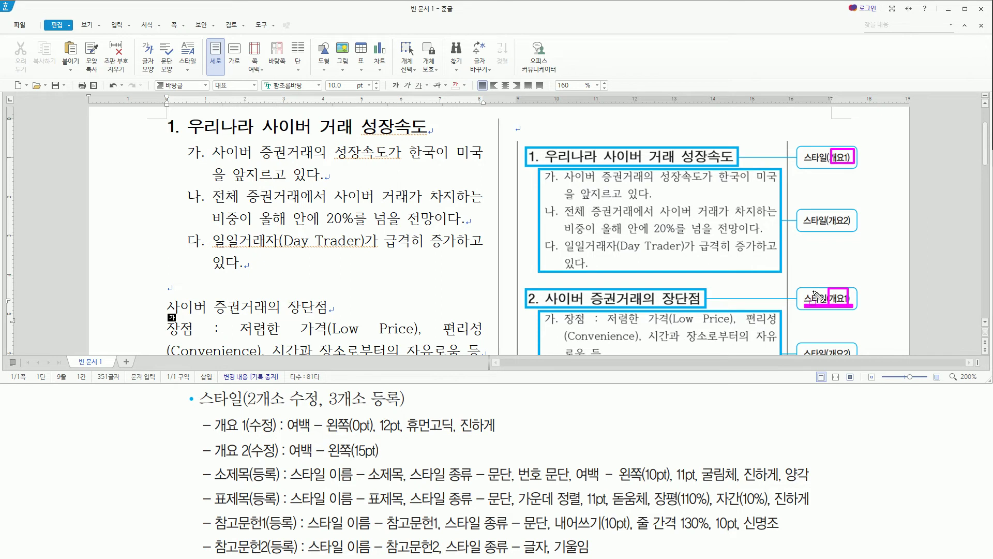
pyautogui.press('Escape')
pyautogui.click(176, 307)
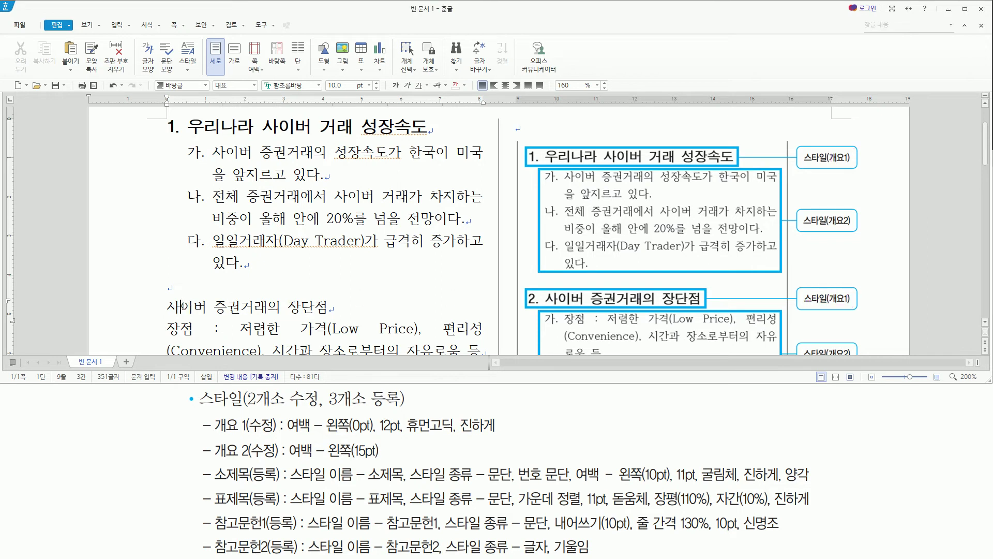
pyautogui.click(170, 306)
pyautogui.moveTo(267, 92); pyautogui.dragTo(358, 91)
pyautogui.moveTo(153, 78)
pyautogui.mouseDown()
pyautogui.moveTo(153, 86)
pyautogui.moveTo(211, 79)
pyautogui.moveTo(154, 78)
pyautogui.mouseUp()
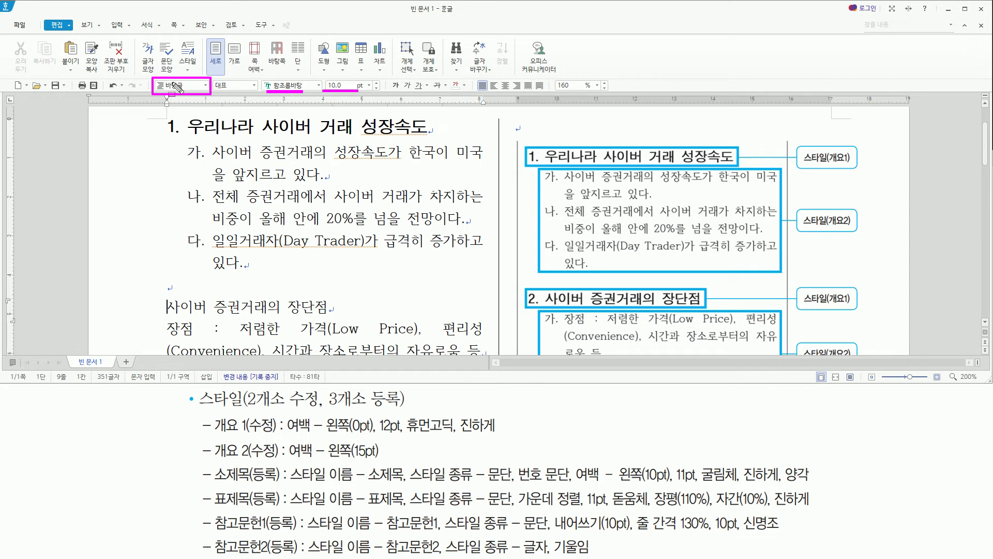
pyautogui.press('Escape')
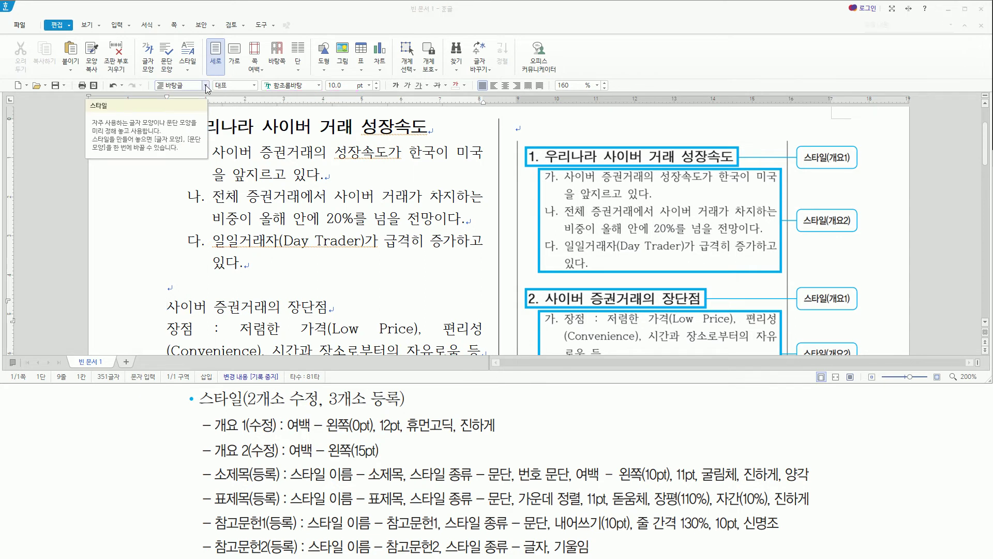
pyautogui.click(205, 87)
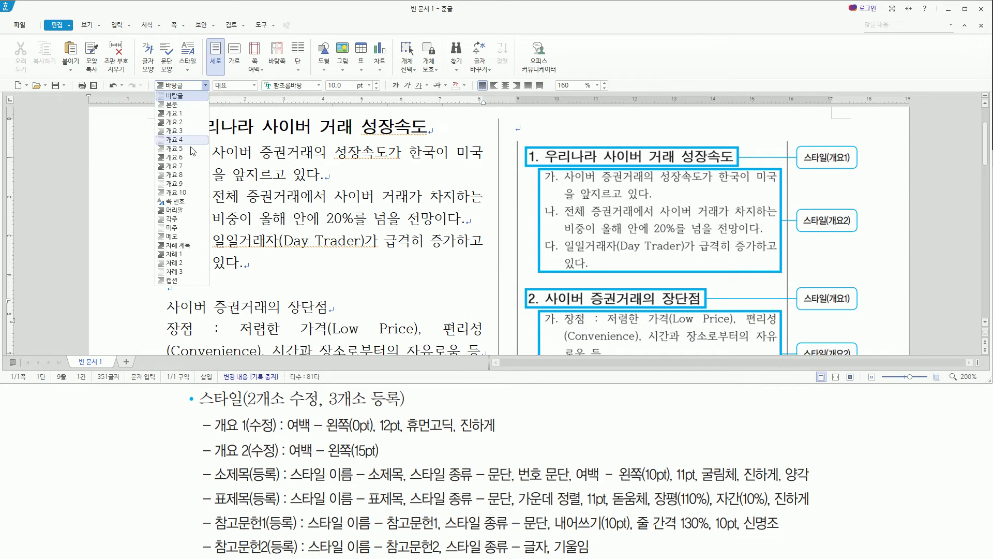
pyautogui.click(199, 117)
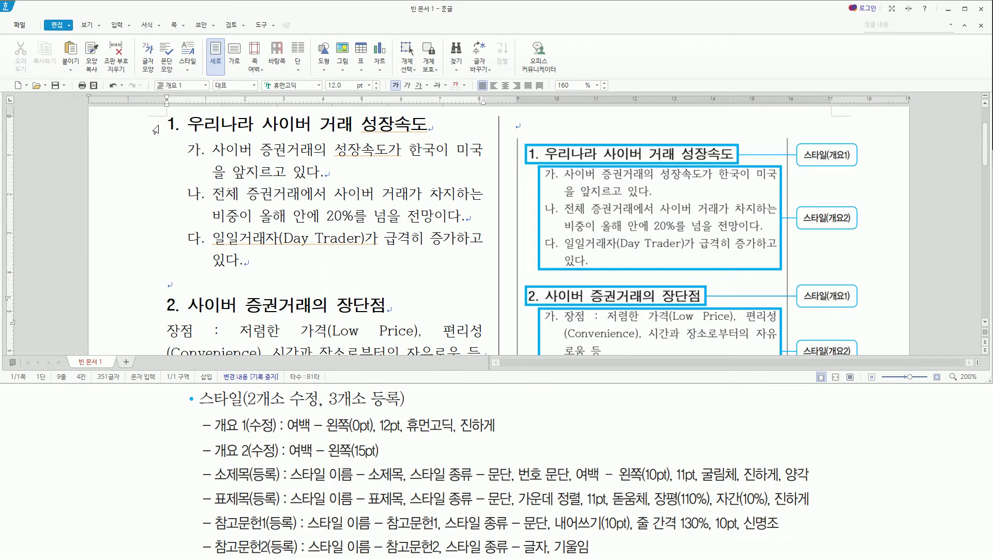
pyautogui.moveTo(157, 112); pyautogui.dragTo(428, 136)
pyautogui.moveTo(159, 293)
pyautogui.mouseDown()
pyautogui.moveTo(182, 308)
pyautogui.moveTo(383, 311)
pyautogui.mouseUp()
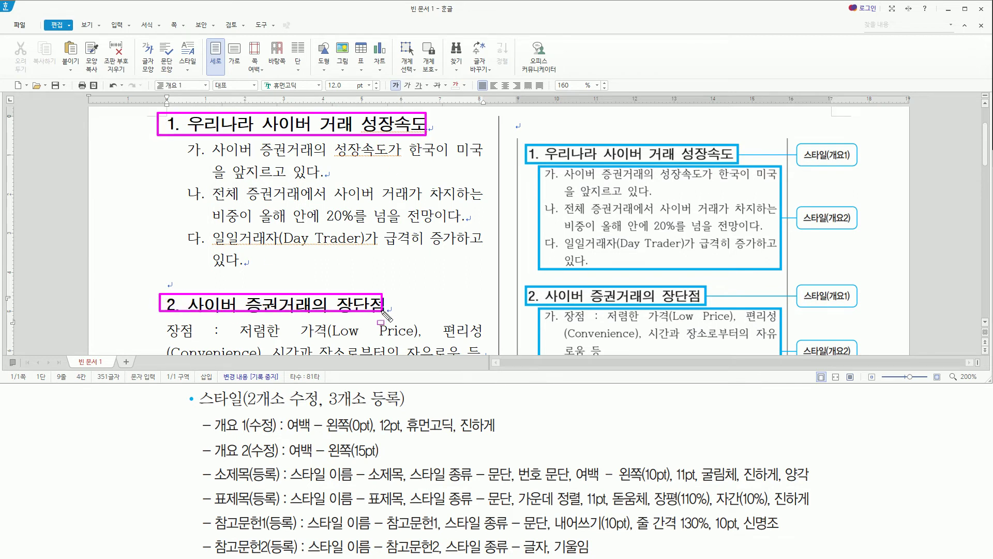
# - Select the 장점 and 단점 paragraphs under the second heading and apply the 개요 2 style to them
pyautogui.scroll(-3, 383, 313)
pyautogui.moveTo(543, 165)
pyautogui.mouseDown()
pyautogui.moveTo(724, 247)
pyautogui.moveTo(779, 246)
pyautogui.mouseUp()
pyautogui.moveTo(828, 213); pyautogui.dragTo(856, 213)
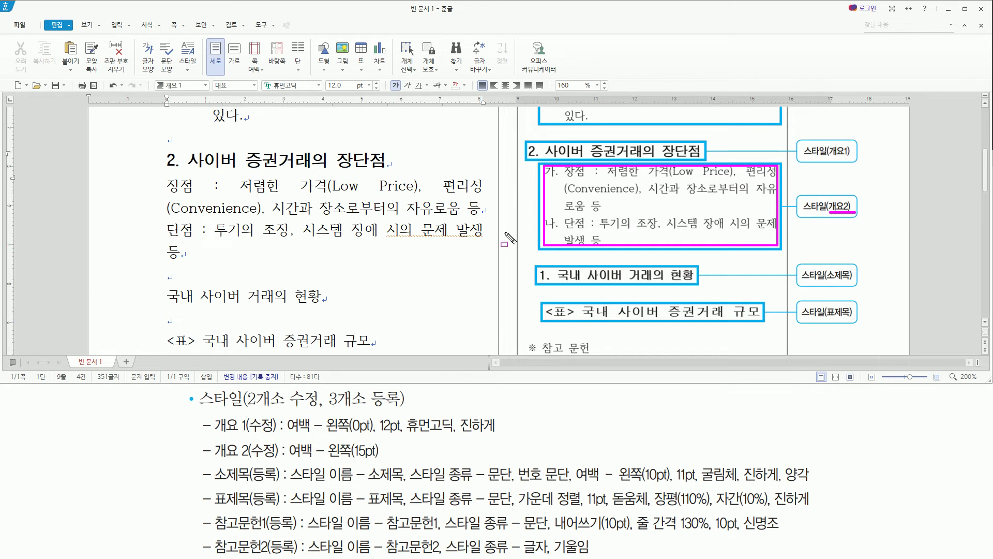
pyautogui.click(180, 157)
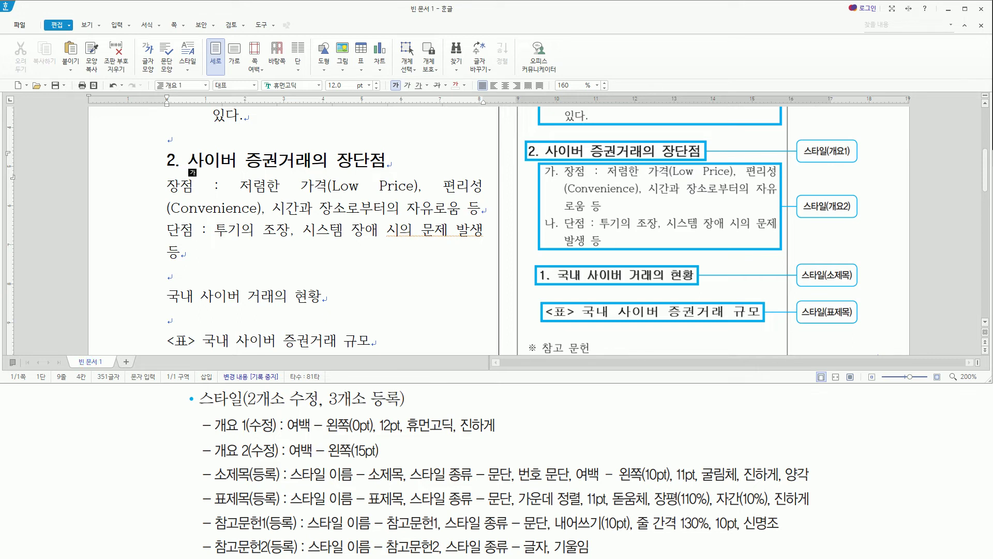
pyautogui.click(167, 185)
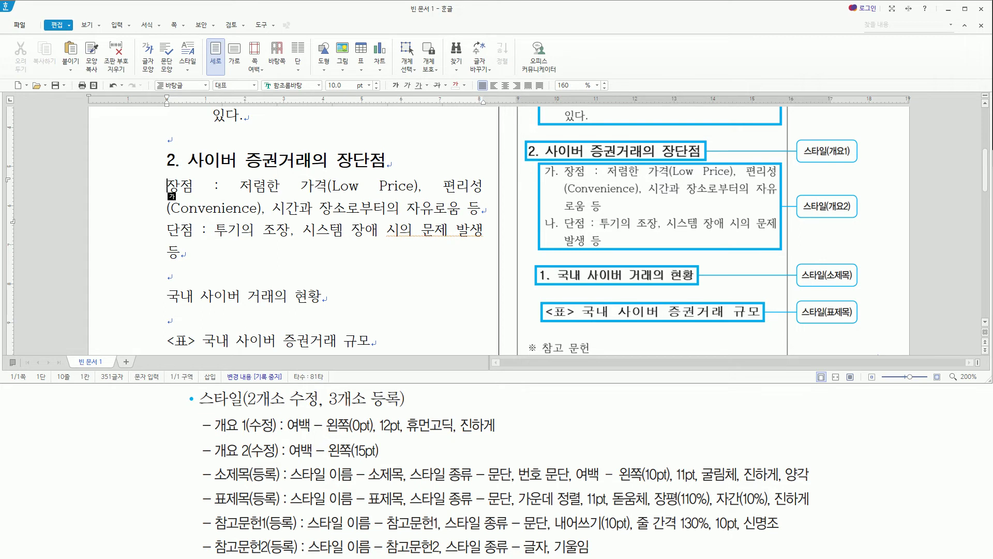
pyautogui.hotkey('shift', 'Down')
pyautogui.hotkey('shift', 'Down')
pyautogui.hotkey('shift', 'Down')
pyautogui.hotkey('shift', 'Down')
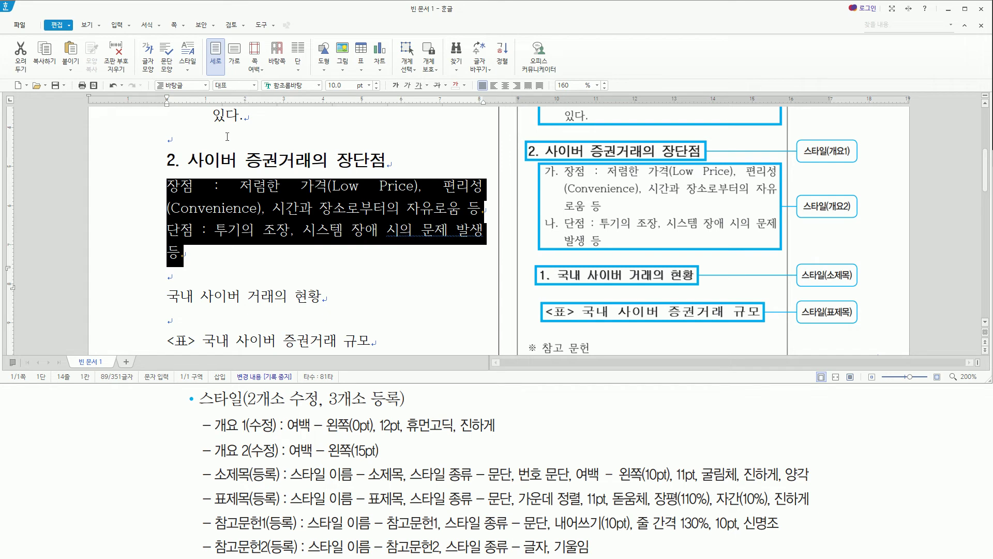
pyautogui.click(205, 85)
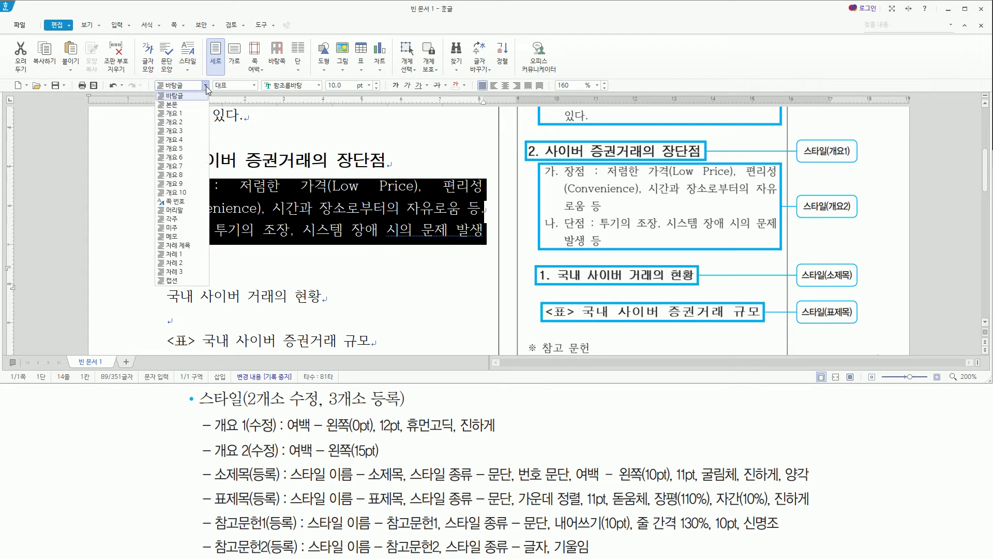
pyautogui.click(183, 123)
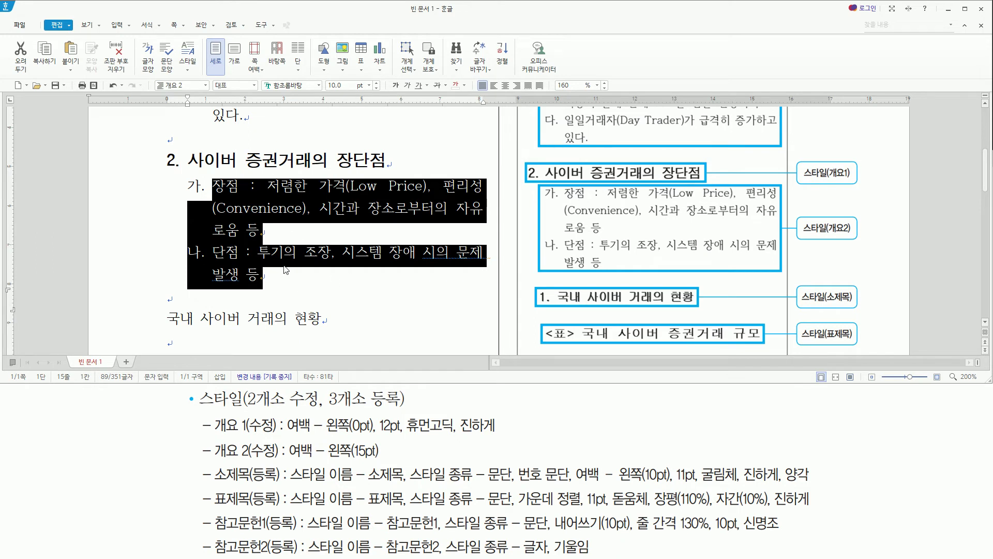
pyautogui.moveTo(556, 288)
pyautogui.mouseDown()
pyautogui.moveTo(585, 302)
pyautogui.moveTo(697, 307)
pyautogui.mouseUp()
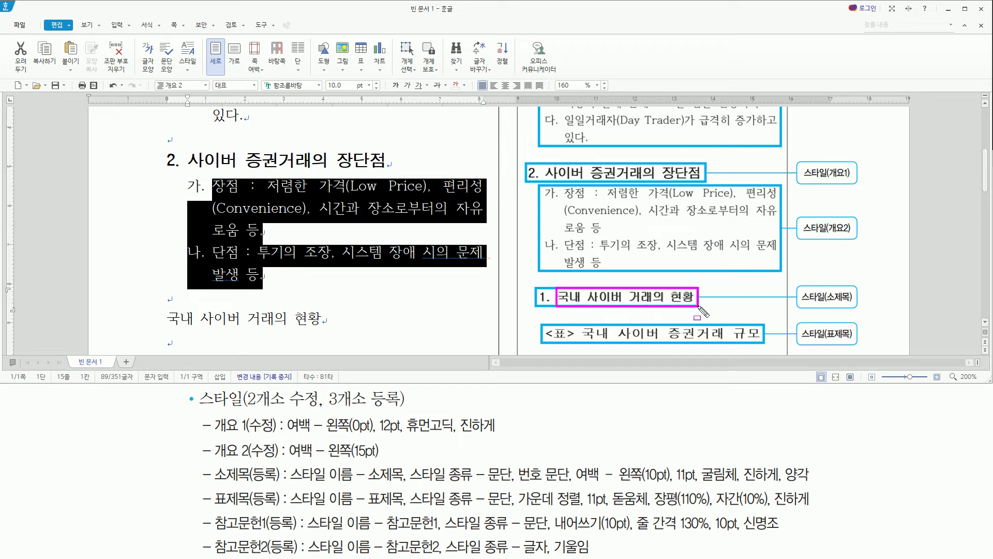
pyautogui.moveTo(802, 300); pyautogui.dragTo(852, 303)
pyautogui.press('Escape')
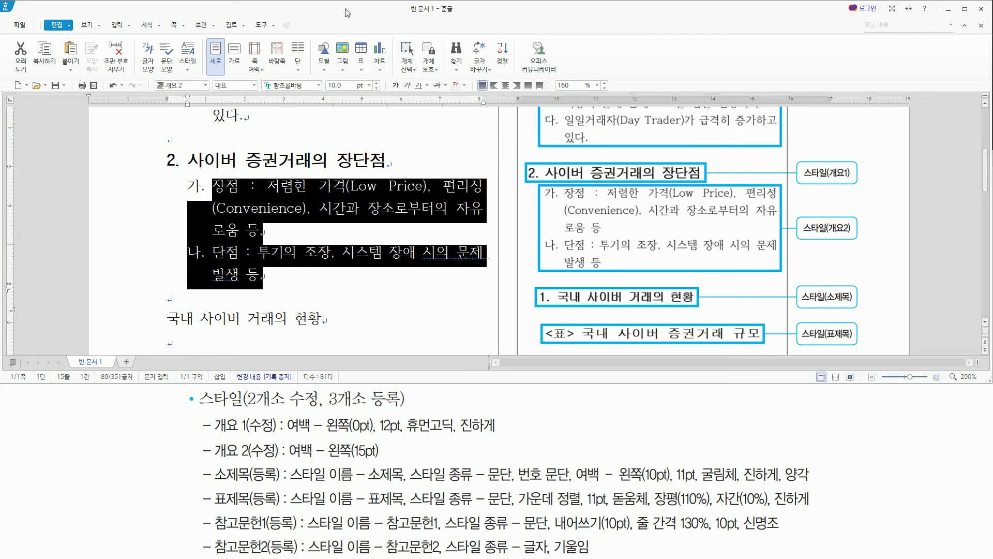
# - Place the cursor in the 국내 사이버 거래의 현황 line, open the style settings and look through the style list to its end
pyautogui.press('Down')
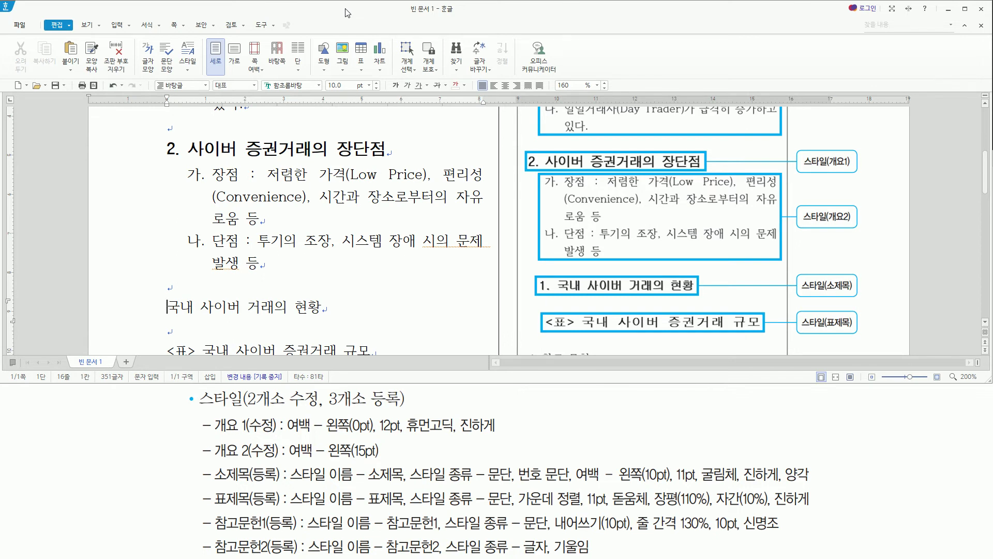
pyautogui.press('F6')
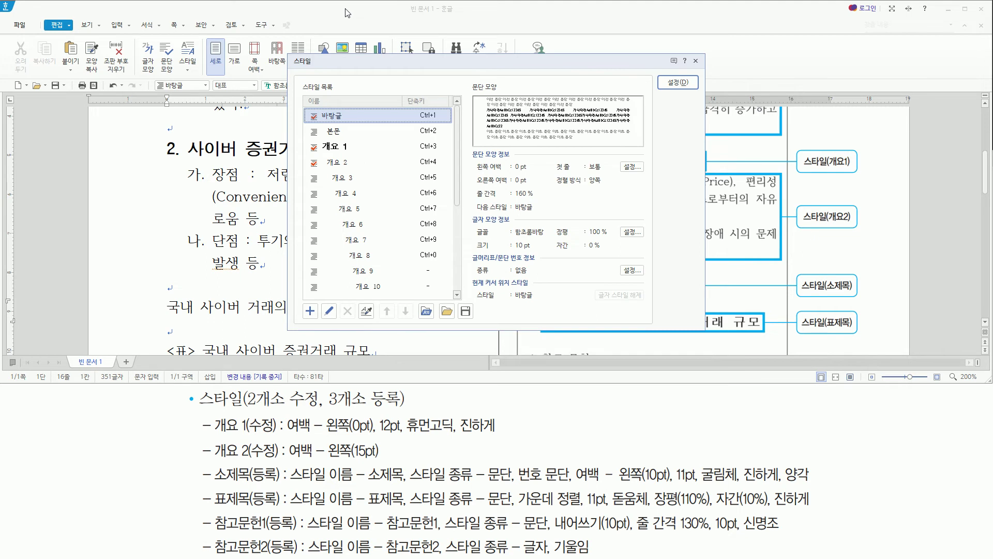
pyautogui.moveTo(214, 482); pyautogui.dragTo(278, 484)
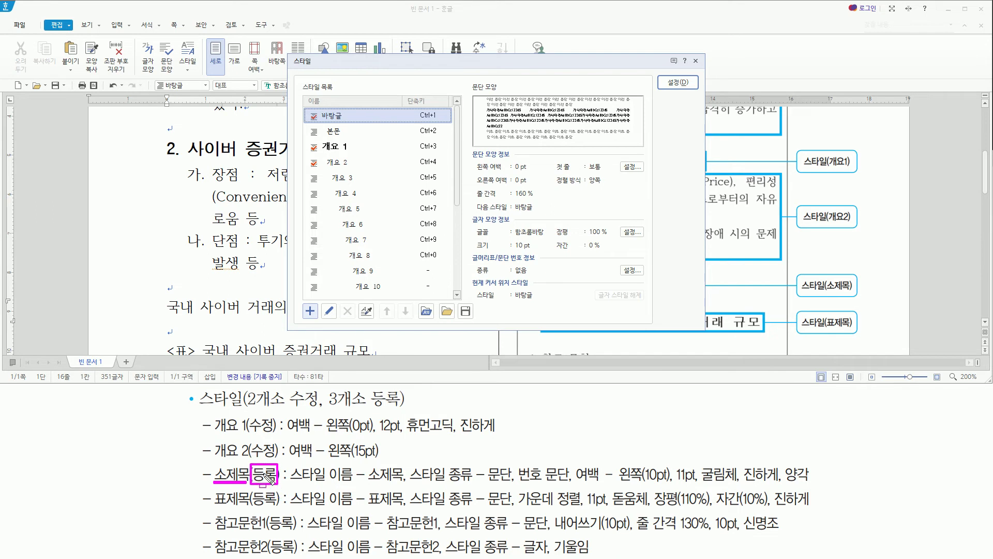
pyautogui.moveTo(309, 106)
pyautogui.mouseDown()
pyautogui.moveTo(425, 266)
pyautogui.moveTo(430, 305)
pyautogui.moveTo(430, 295)
pyautogui.mouseUp()
pyautogui.press('Escape')
pyautogui.moveTo(456, 198); pyautogui.dragTo(464, 246)
pyautogui.moveTo(465, 272); pyautogui.dragTo(465, 299)
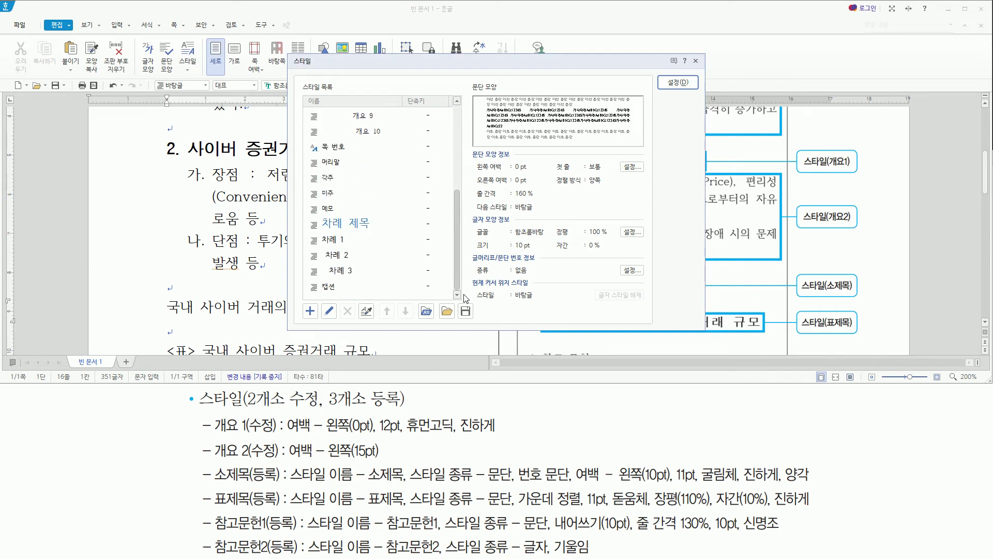
# - Add a new paragraph-type style named 소제목 to the style list
pyautogui.moveTo(466, 262); pyautogui.dragTo(466, 283)
pyautogui.click(417, 286)
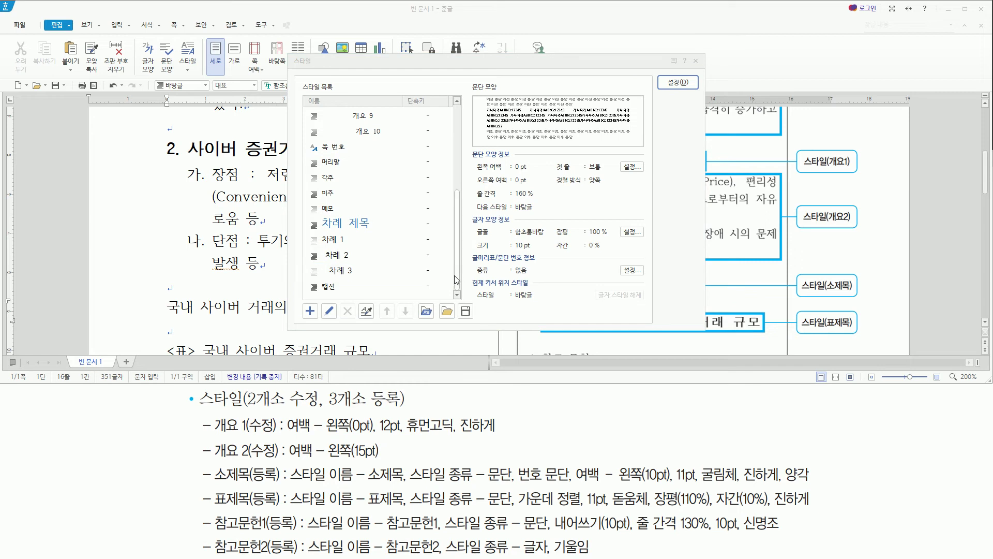
pyautogui.press('alt')
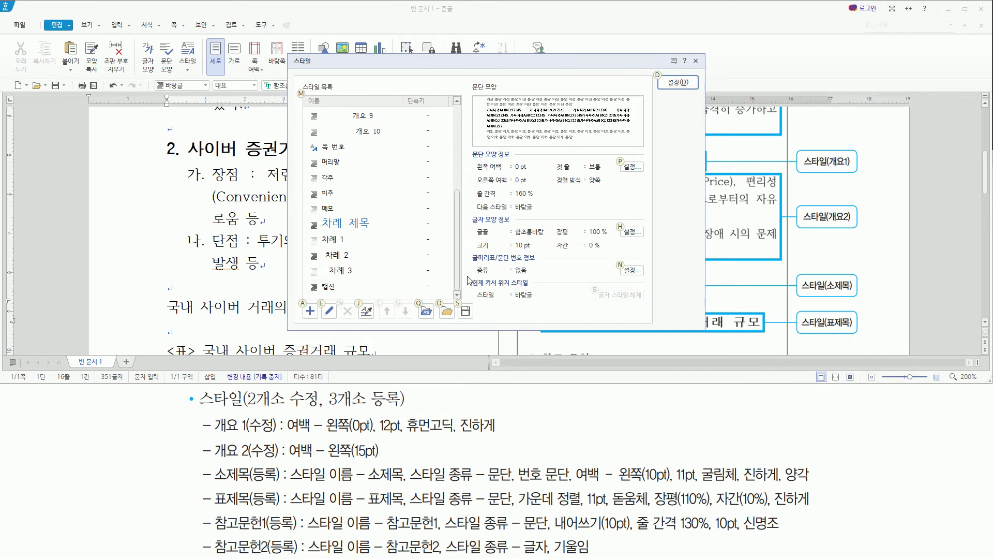
pyautogui.press('a')
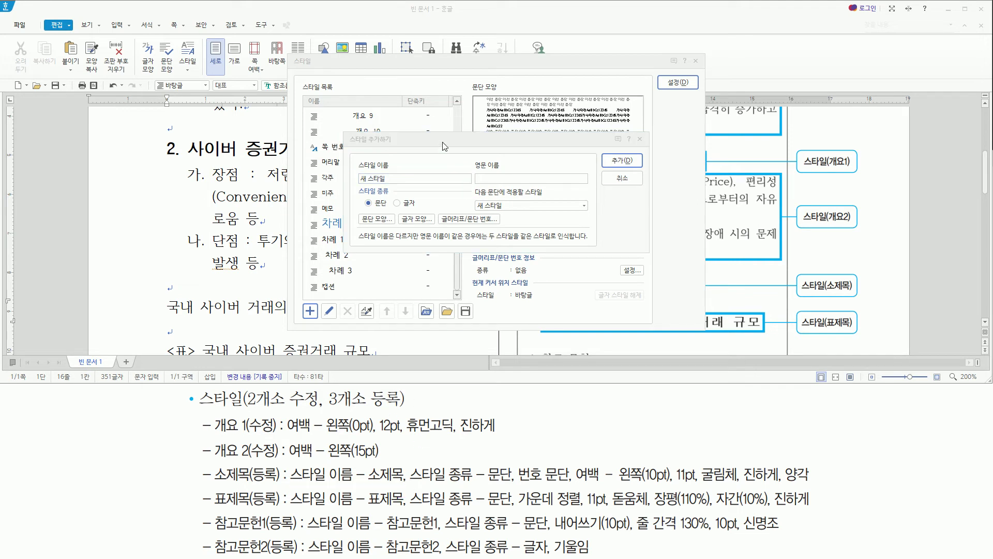
pyautogui.write('소제목')
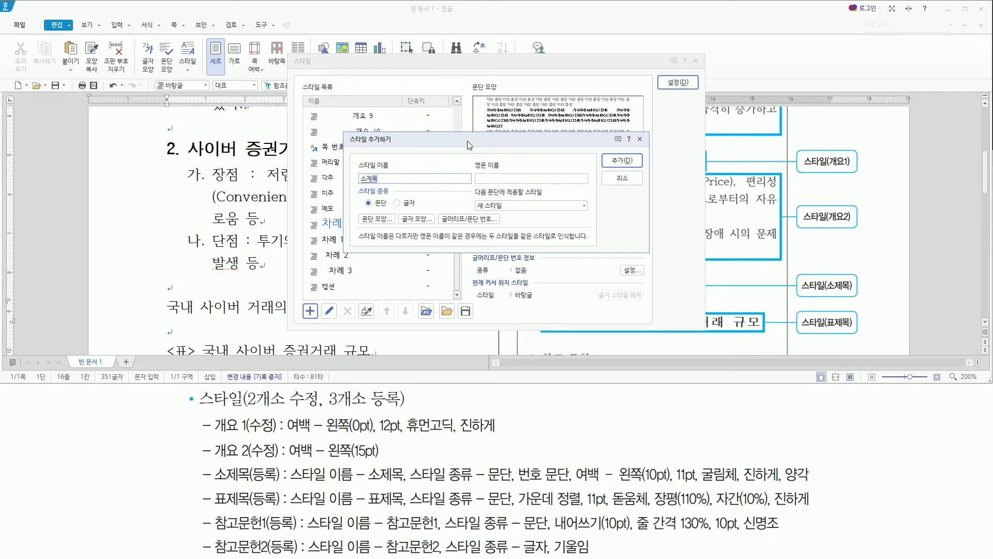
pyautogui.moveTo(408, 487); pyautogui.dragTo(512, 487)
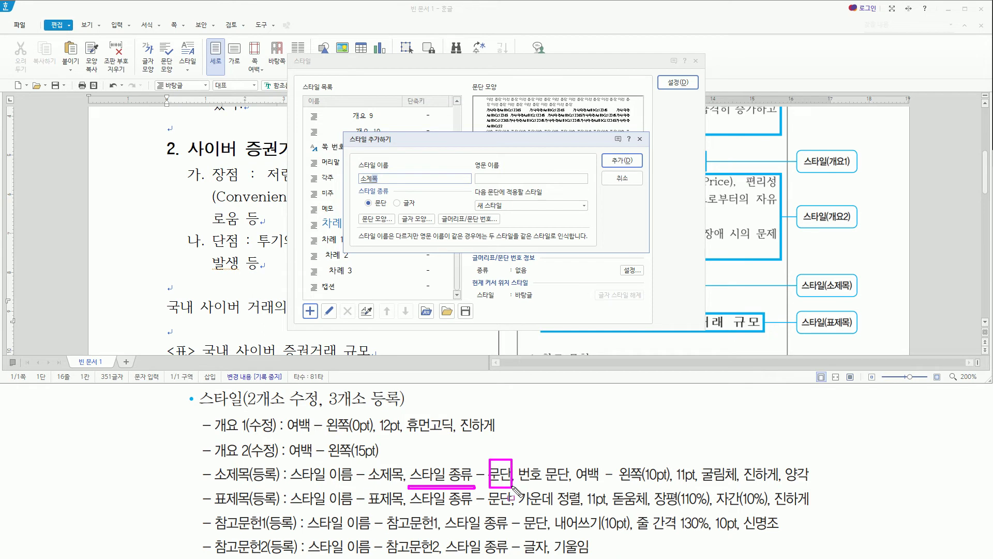
pyautogui.moveTo(353, 184)
pyautogui.mouseDown()
pyautogui.moveTo(387, 213)
pyautogui.moveTo(435, 213)
pyautogui.mouseUp()
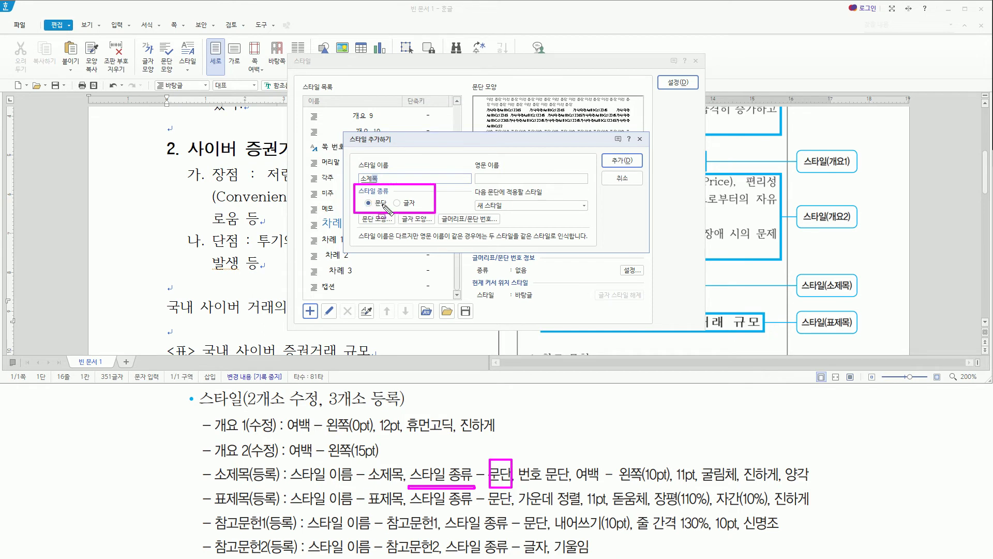
pyautogui.press('Escape')
pyautogui.click(438, 147)
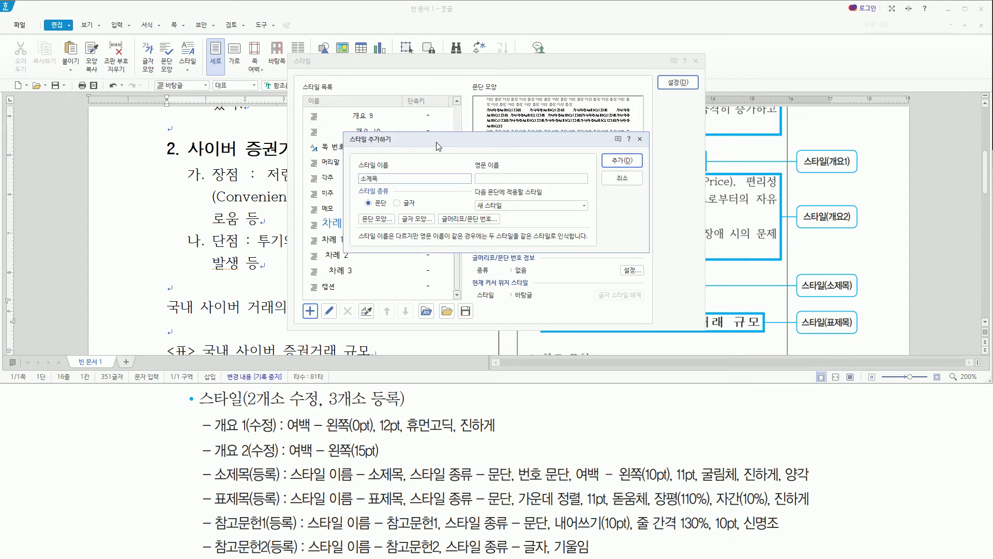
pyautogui.press('Return')
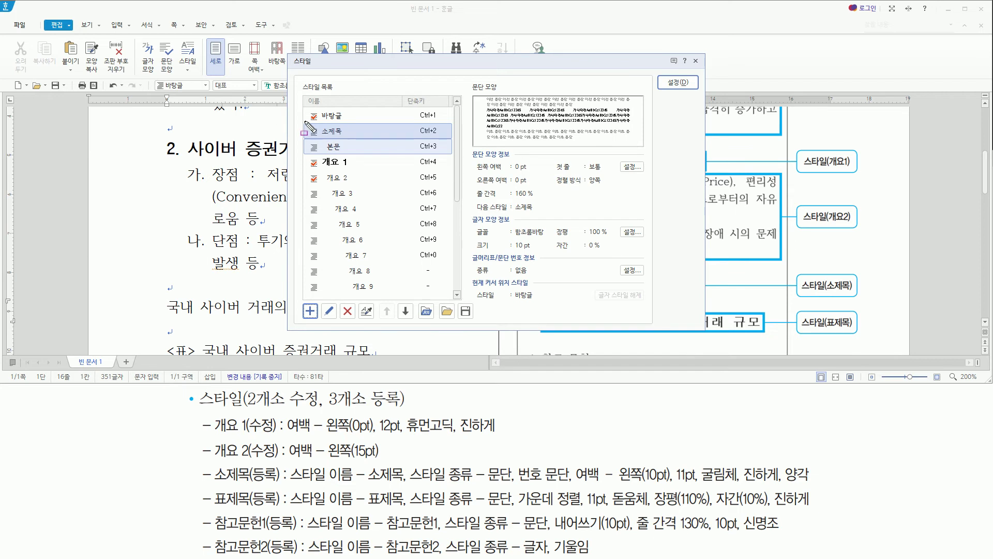
pyautogui.moveTo(304, 122); pyautogui.dragTo(356, 140)
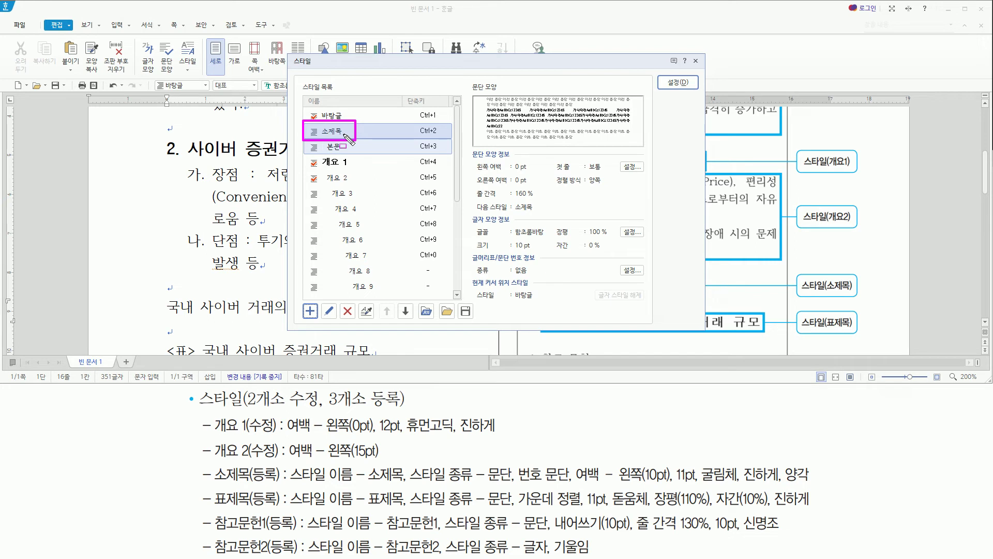
pyautogui.press('Escape')
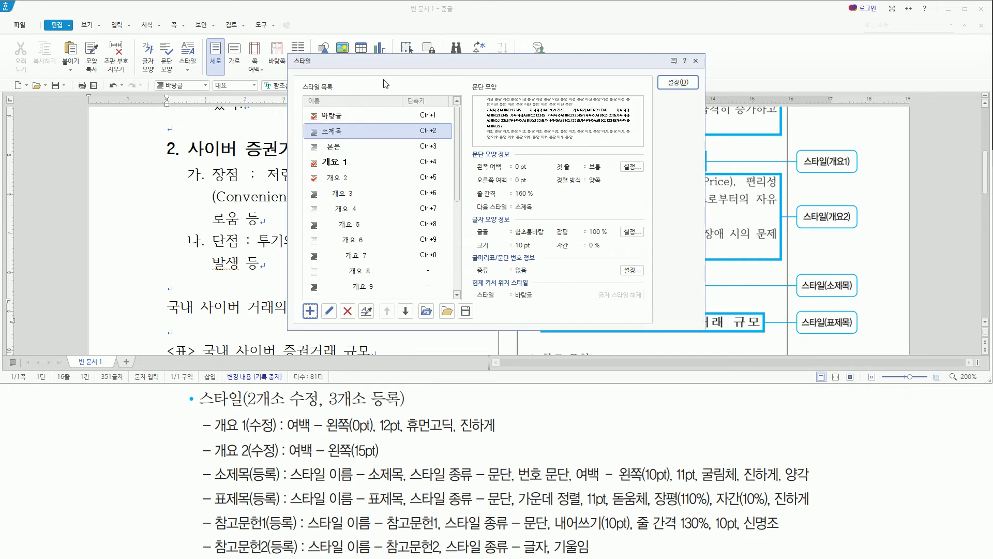
# - Open the 소제목 style for editing and bring up its bullet and paragraph number settings
pyautogui.press('alt')
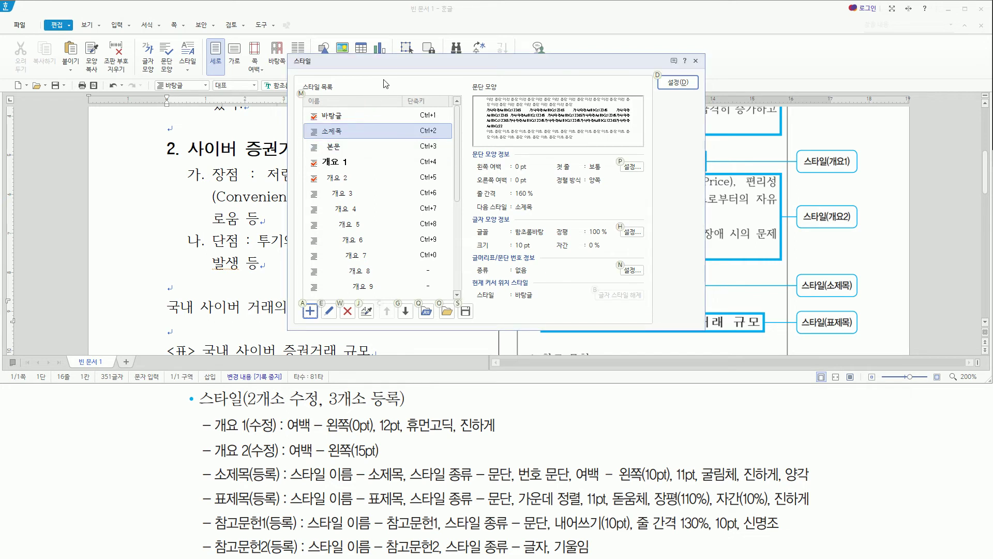
pyautogui.press('e')
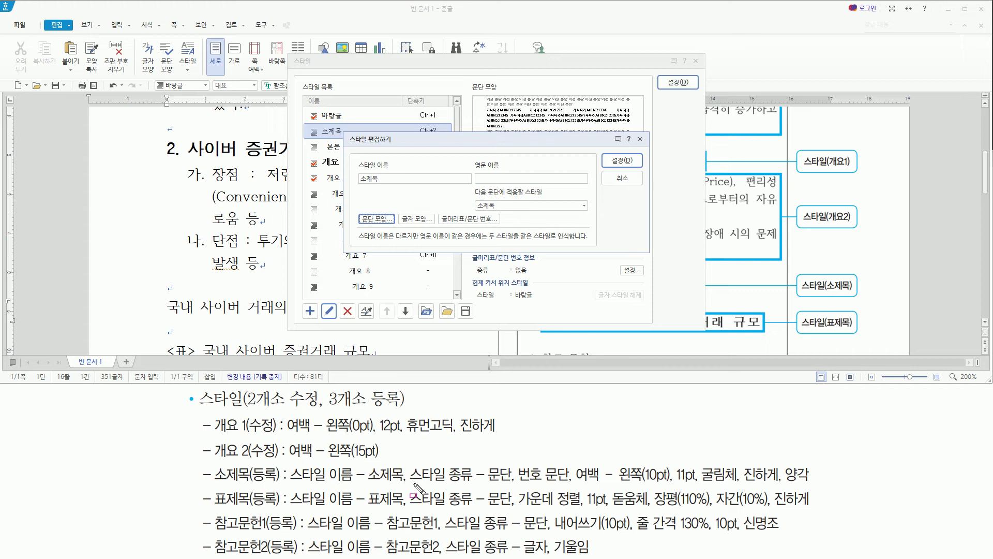
pyautogui.moveTo(514, 458)
pyautogui.mouseDown()
pyautogui.moveTo(515, 480)
pyautogui.moveTo(566, 483)
pyautogui.mouseUp()
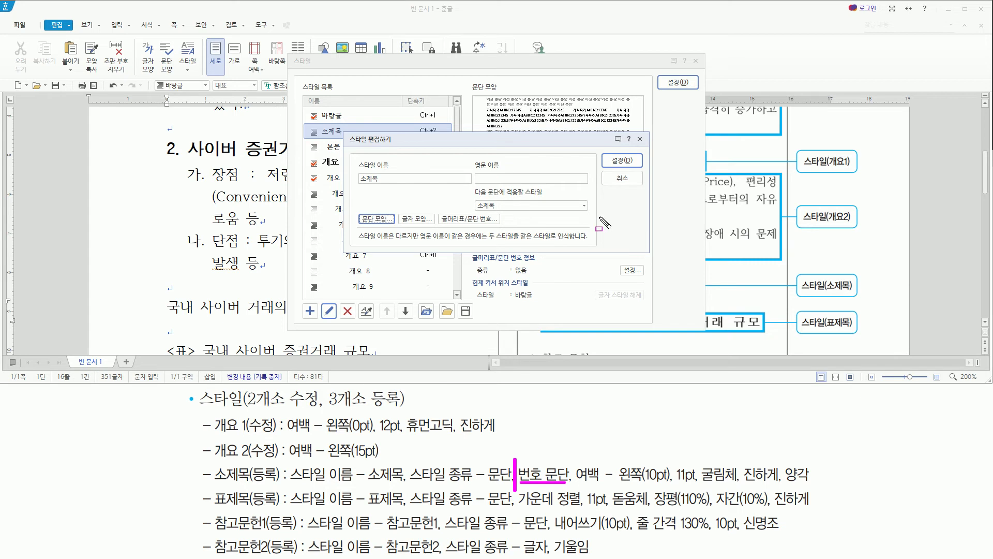
pyautogui.press('Escape')
pyautogui.press('alt')
pyautogui.press('alt')
pyautogui.press('alt')
pyautogui.press('alt')
pyautogui.press('alt')
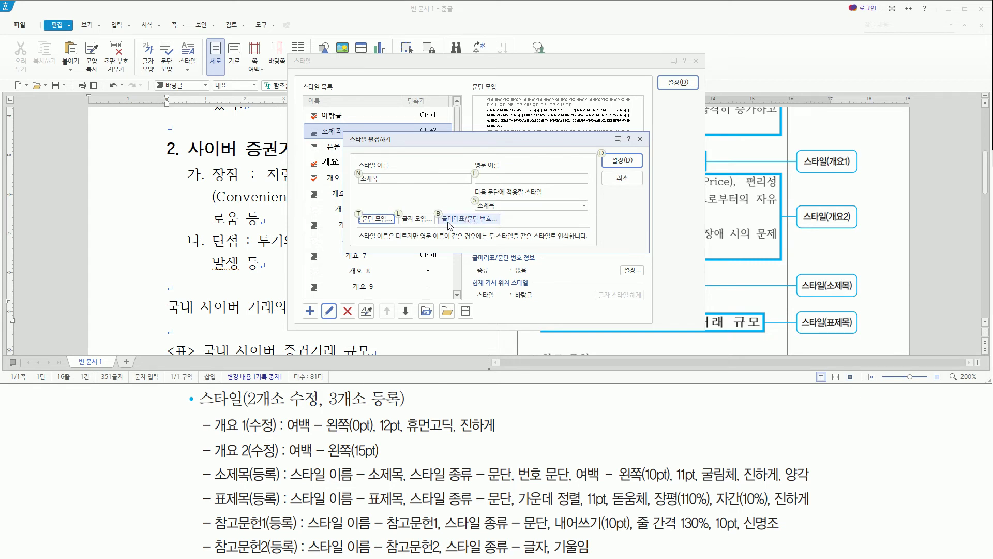
pyautogui.click(470, 224)
pyautogui.click(412, 230)
pyautogui.moveTo(520, 485); pyautogui.dragTo(569, 485)
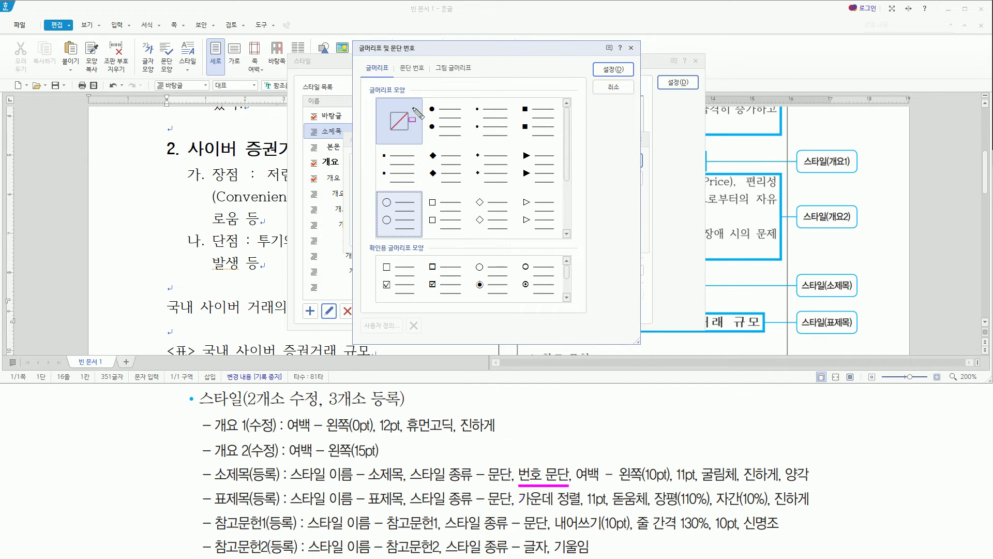
pyautogui.moveTo(397, 57); pyautogui.dragTo(431, 79)
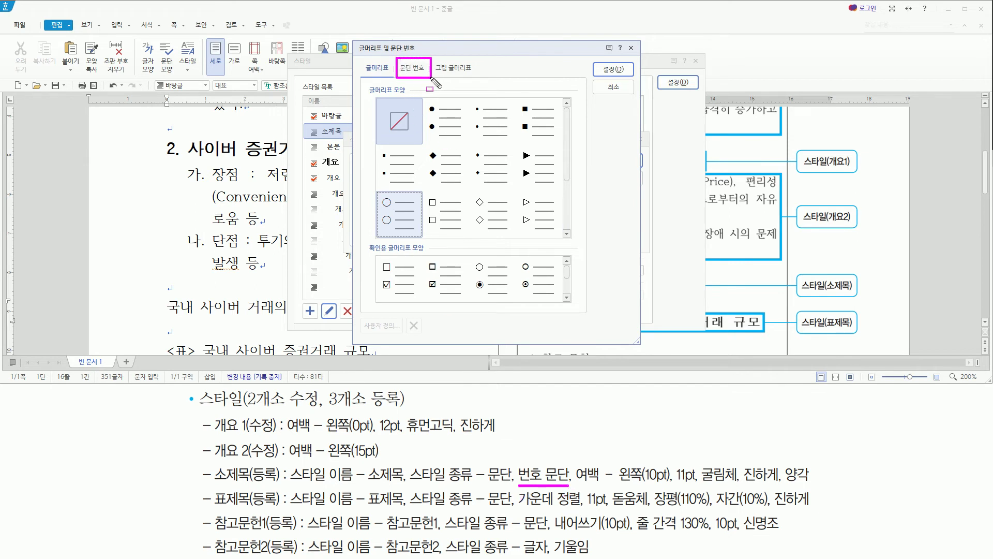
pyautogui.press('Escape')
pyautogui.moveTo(362, 59); pyautogui.dragTo(395, 76)
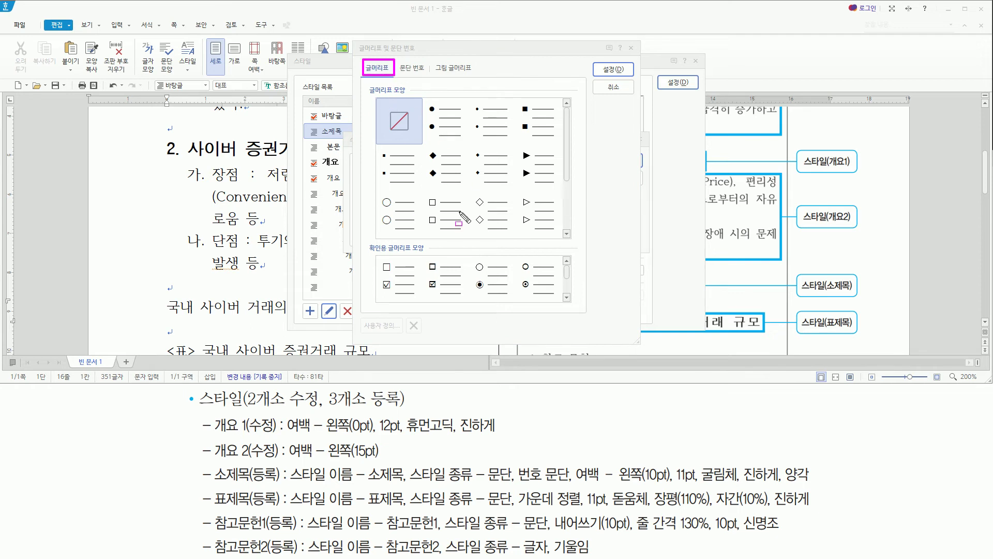
pyautogui.press('Escape')
# - Assign the paragraph number format starting with 1. 가. 1) 가) to the 소제목 style
pyautogui.click(413, 68)
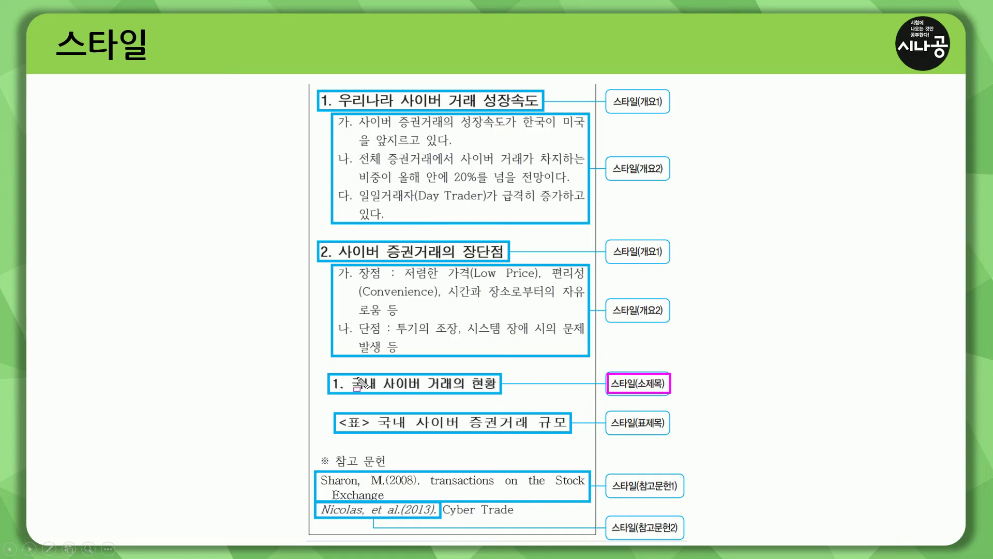
pyautogui.moveTo(352, 389)
pyautogui.mouseDown()
pyautogui.moveTo(362, 375)
pyautogui.moveTo(499, 374)
pyautogui.mouseUp()
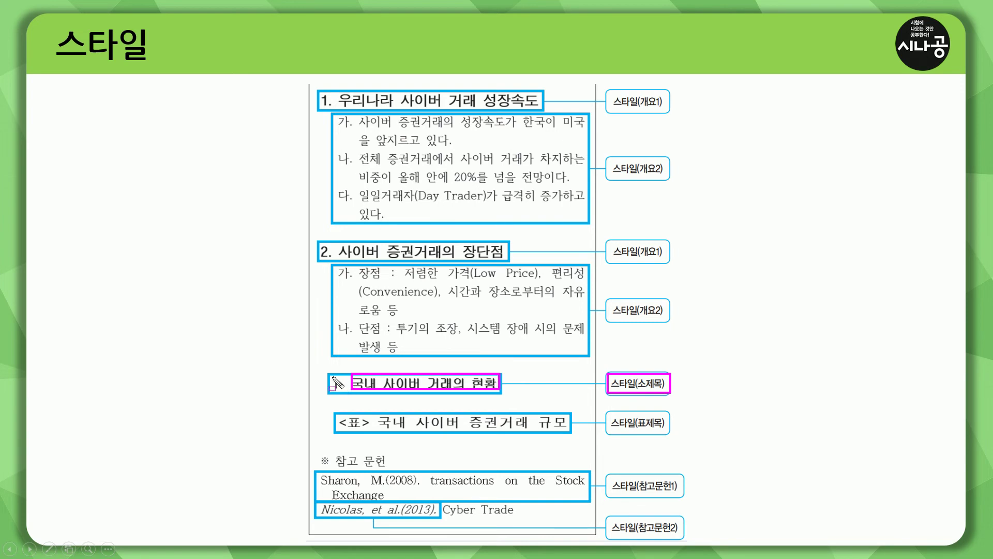
pyautogui.moveTo(330, 374); pyautogui.dragTo(346, 394)
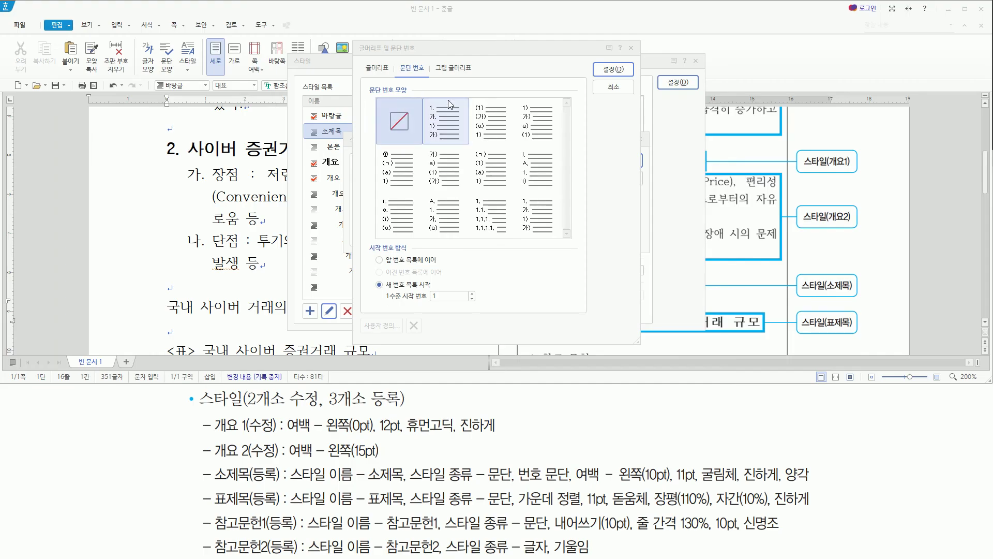
pyautogui.click(435, 111)
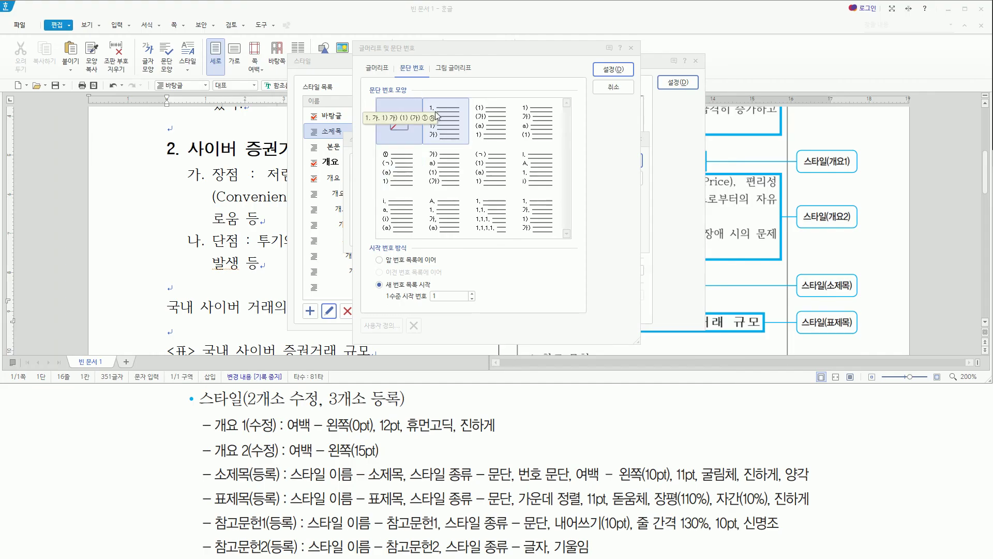
pyautogui.moveTo(424, 100); pyautogui.dragTo(469, 148)
pyautogui.press('Escape')
pyautogui.click(449, 124)
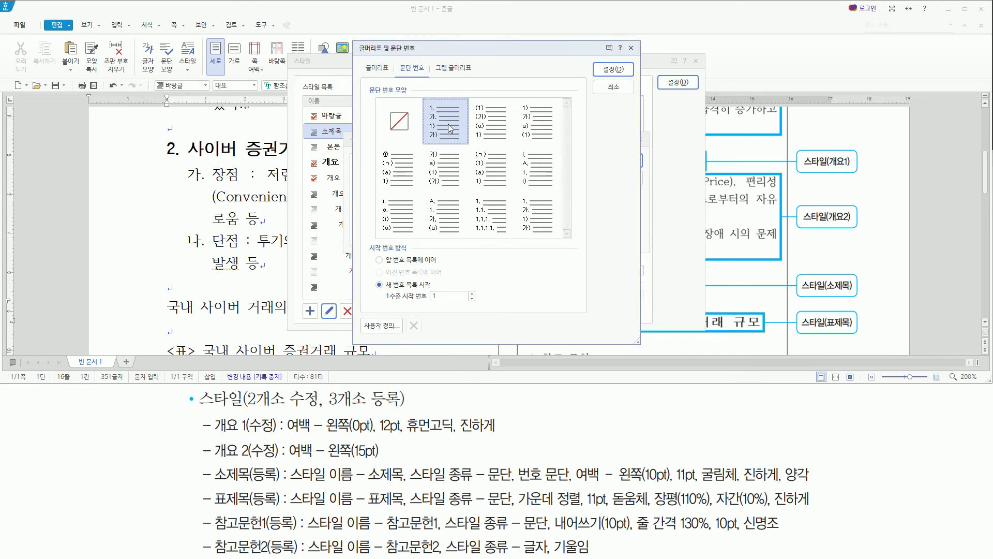
pyautogui.doubleClick(449, 127)
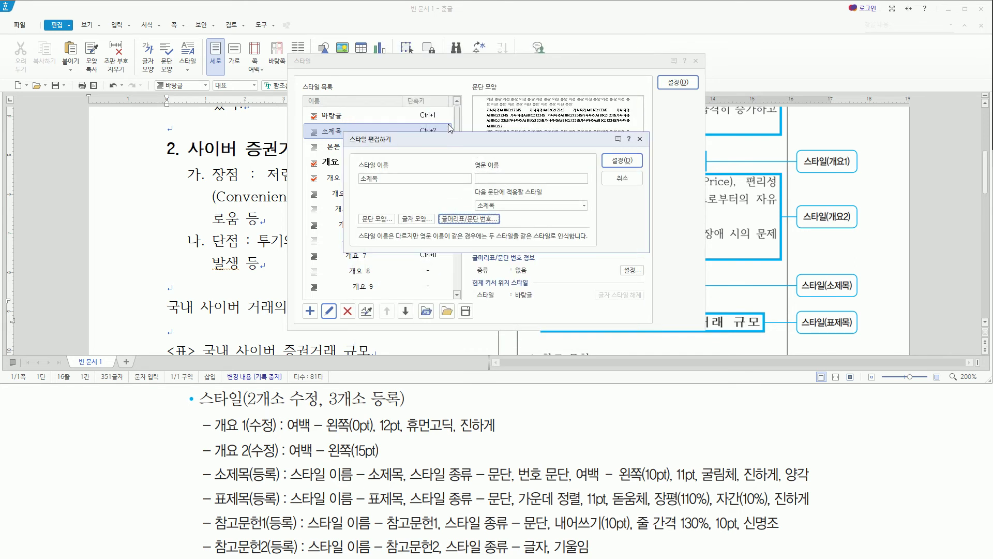
# - Check the starting number option in the 소제목 style's paragraph number settings and accept them
pyautogui.click(483, 219)
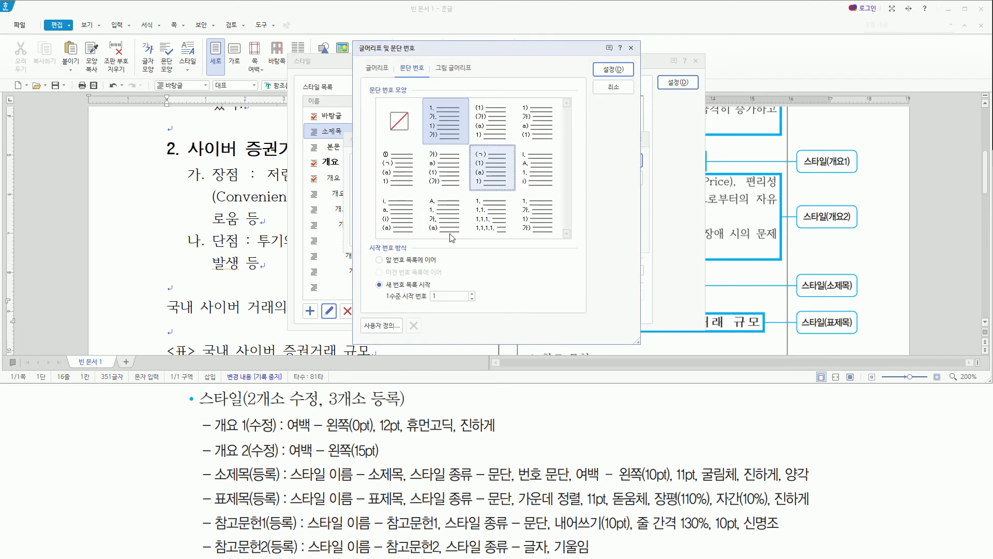
pyautogui.moveTo(369, 278); pyautogui.dragTo(474, 307)
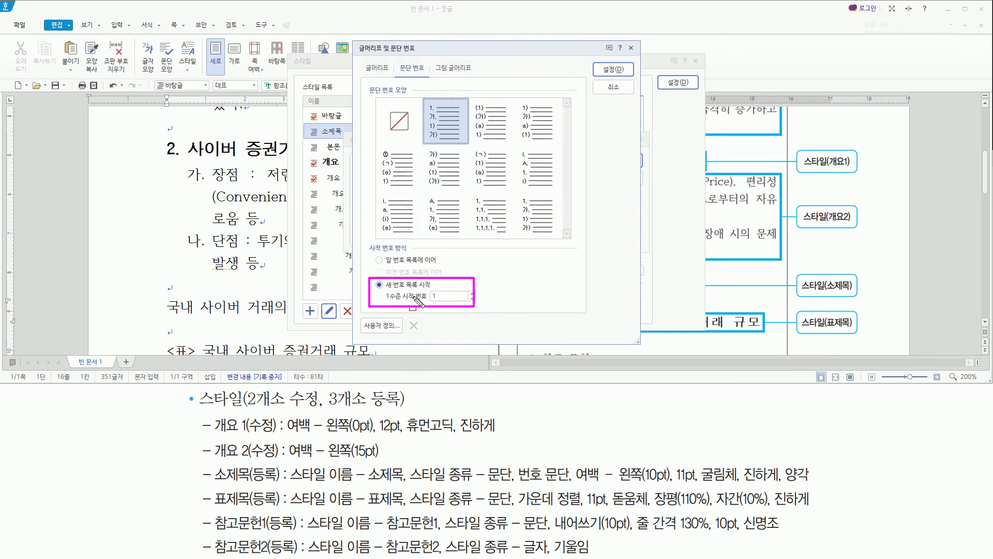
pyautogui.click(601, 75)
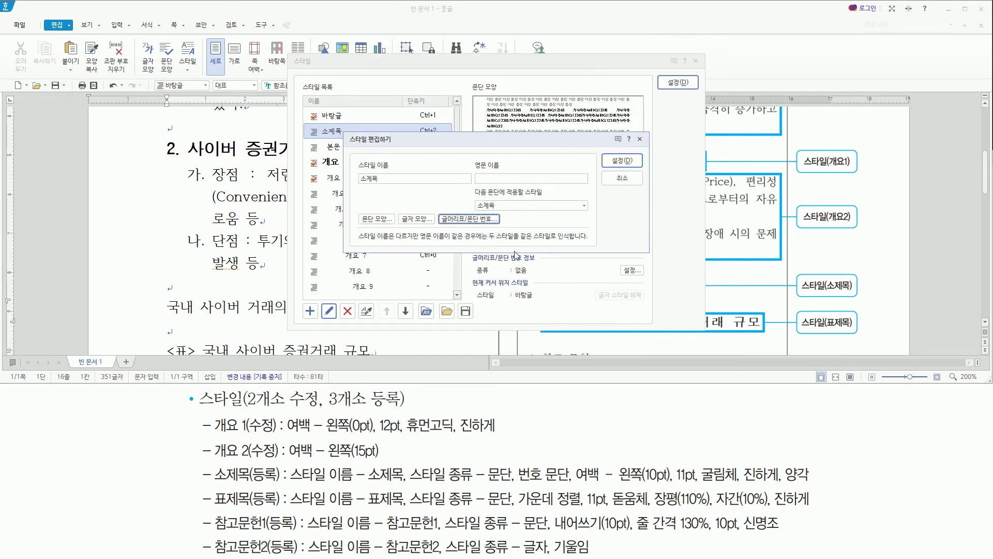
# - Set the left paragraph margin of the 소제목 style to 10 pt
pyautogui.moveTo(518, 480); pyautogui.dragTo(669, 485)
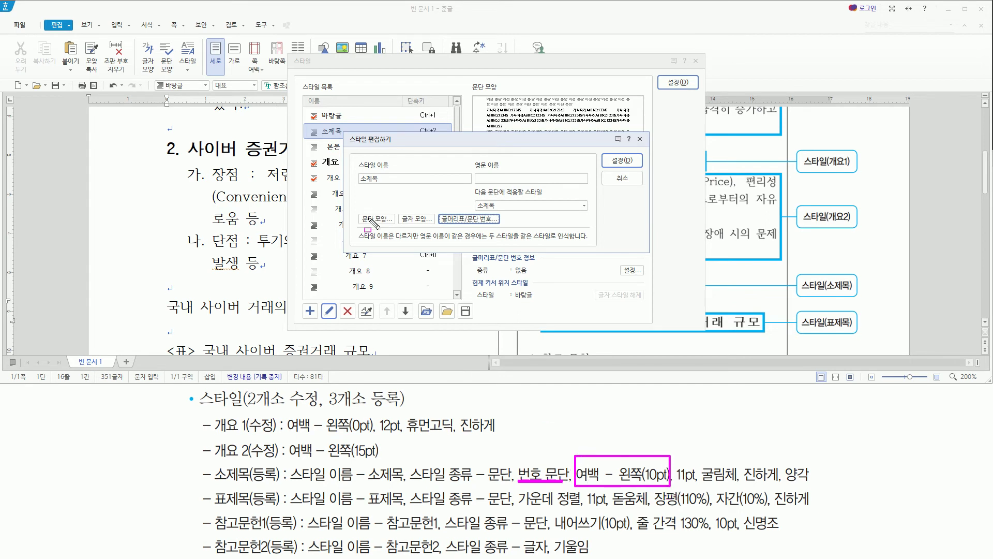
pyautogui.moveTo(360, 211); pyautogui.dragTo(391, 225)
pyautogui.press('Escape')
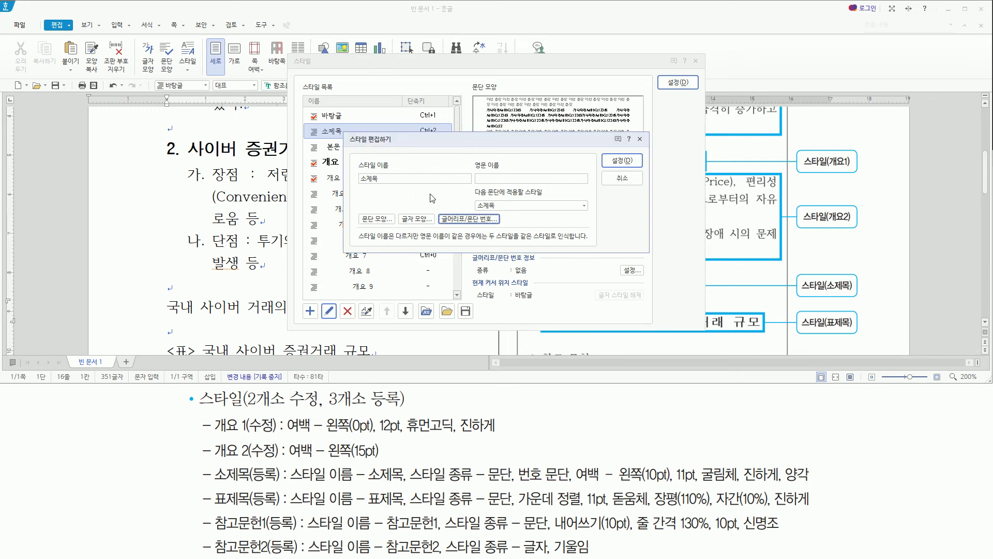
pyautogui.press('alt')
pyautogui.press('t')
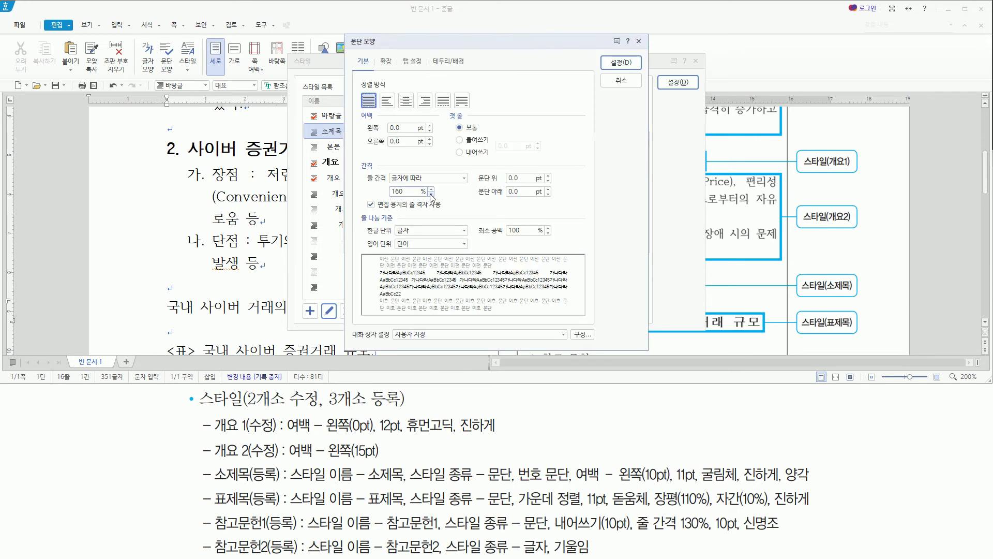
pyautogui.press('alt')
pyautogui.write('f')
pyautogui.write('10')
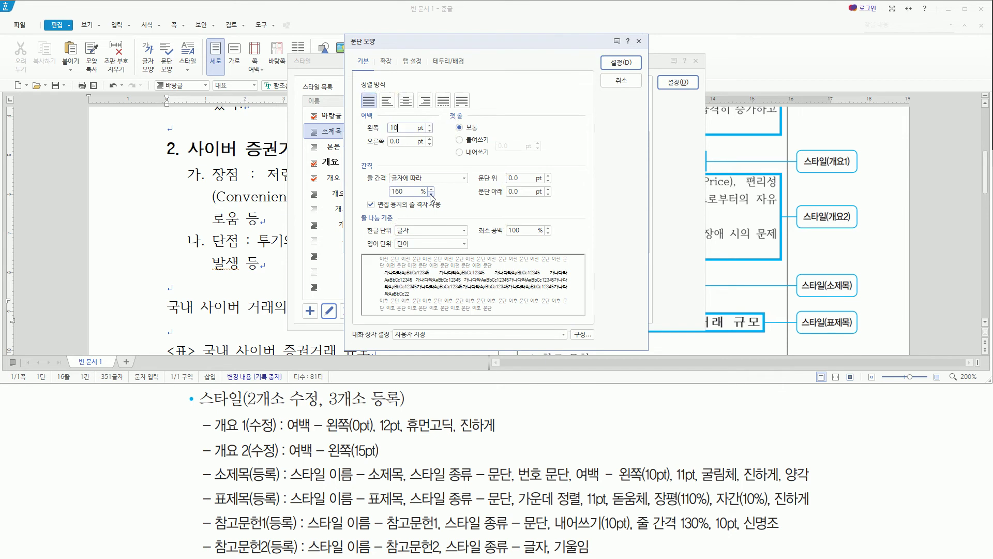
pyautogui.press('Return')
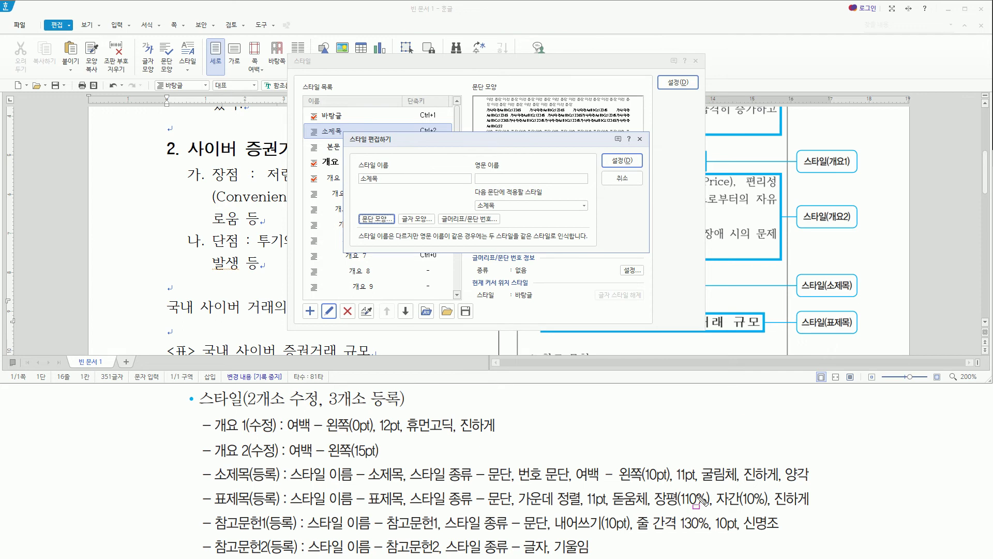
# - Set the 소제목 style's character font to 굴림체 and its size to 11 pt
pyautogui.moveTo(675, 485)
pyautogui.mouseDown()
pyautogui.moveTo(818, 487)
pyautogui.moveTo(813, 463)
pyautogui.mouseUp()
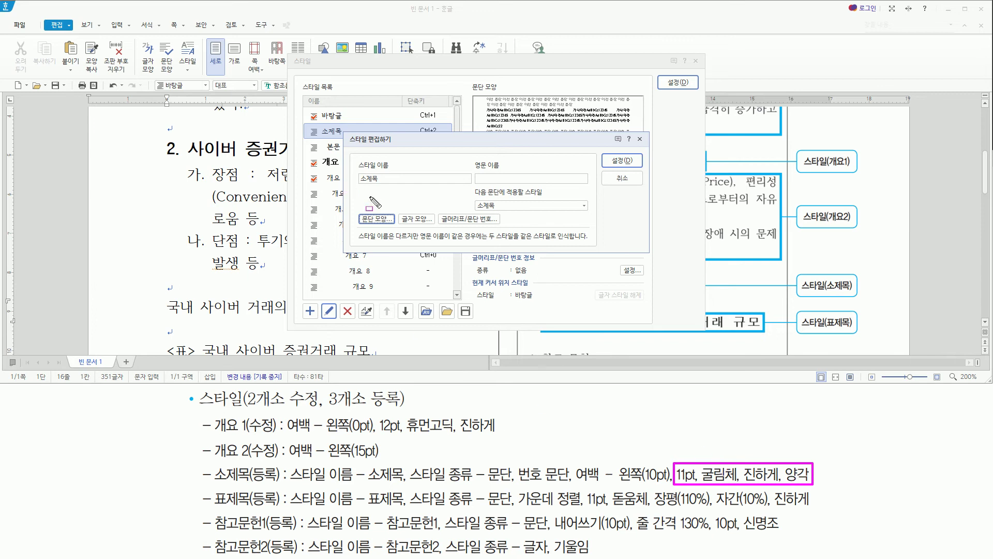
pyautogui.moveTo(396, 209); pyautogui.dragTo(438, 230)
pyautogui.press('Escape')
pyautogui.press('alt')
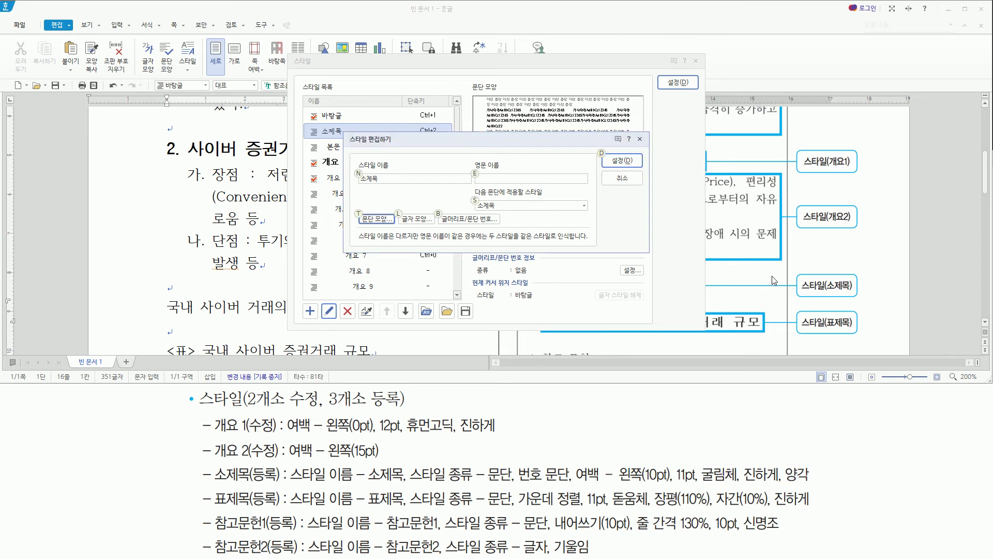
pyautogui.write('l굴르')
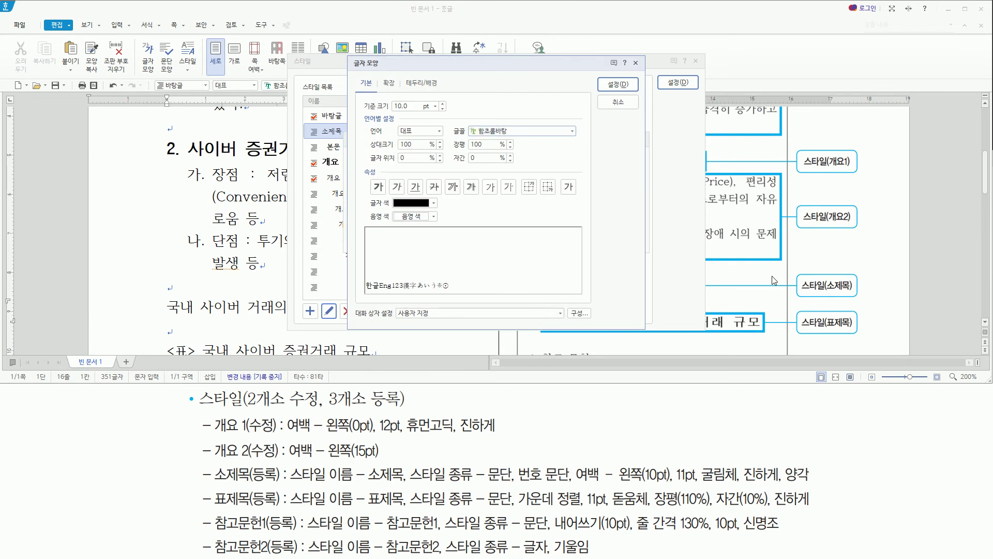
pyautogui.write('림체')
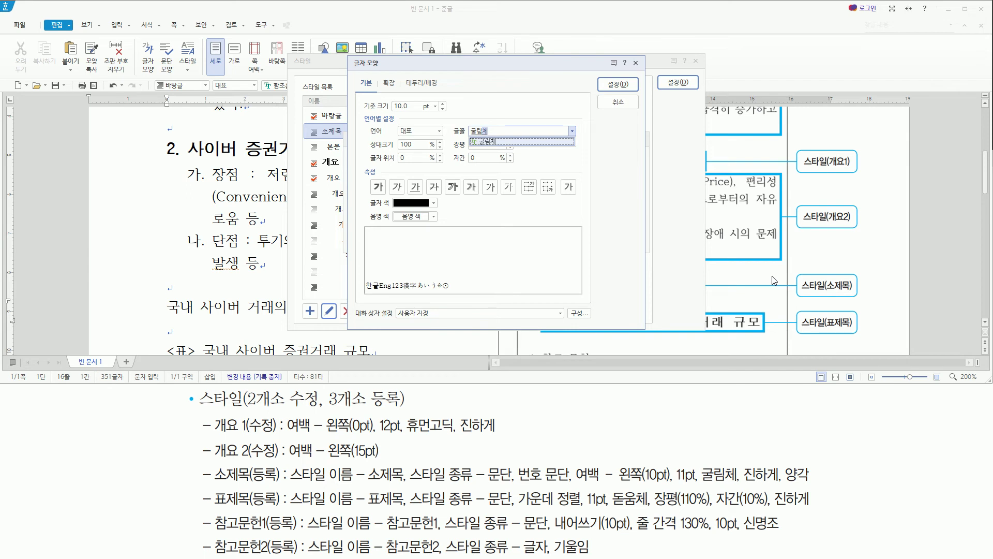
pyautogui.hotkey('alt', 'z')
pyautogui.write('11')
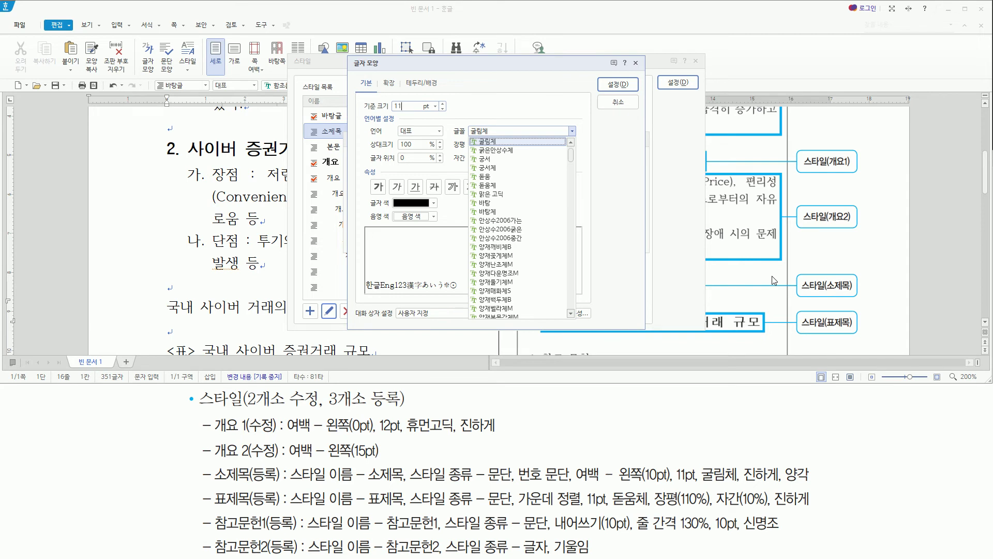
# - Make the 소제목 style's text bold and embossed (양각), and accept the character settings
pyautogui.press('alt')
pyautogui.press('b')
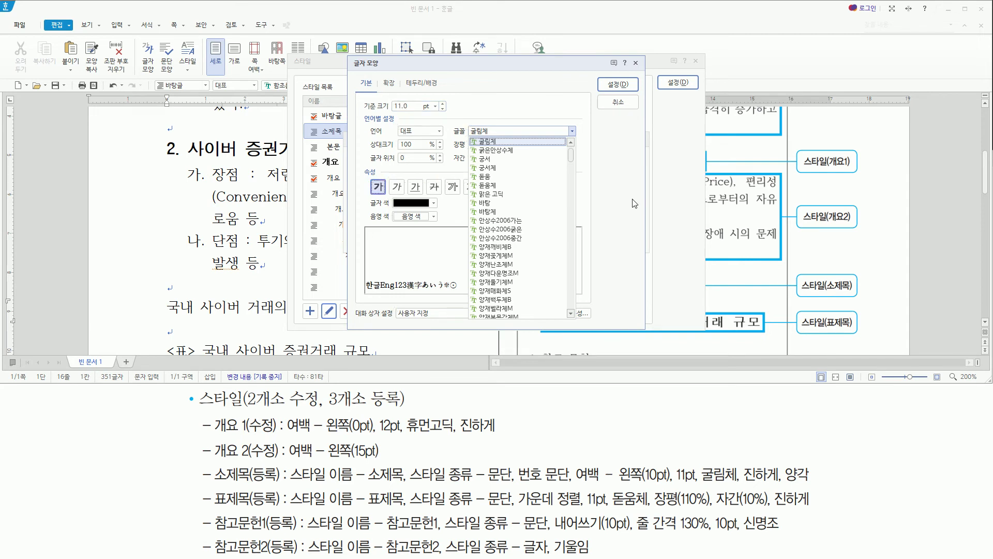
pyautogui.press('alt')
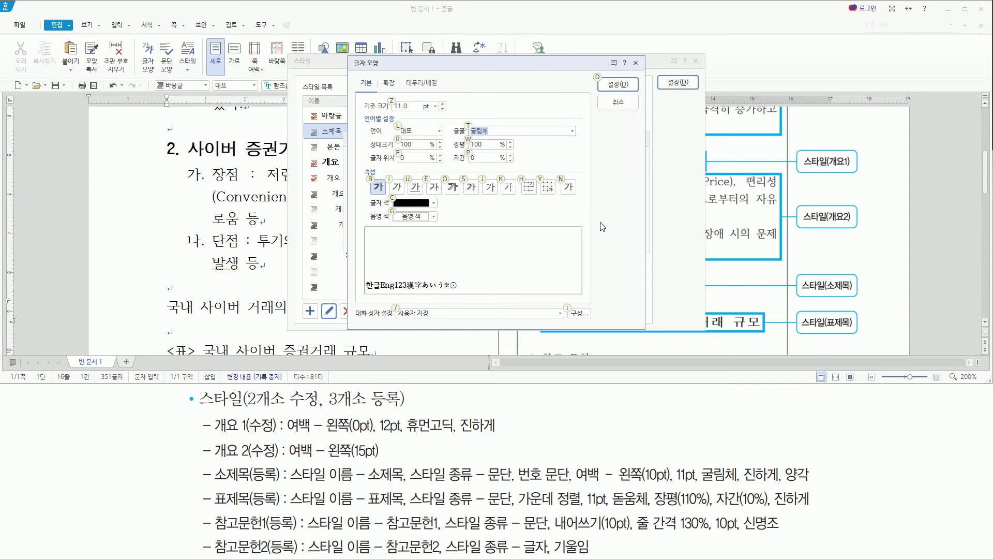
pyautogui.press('j')
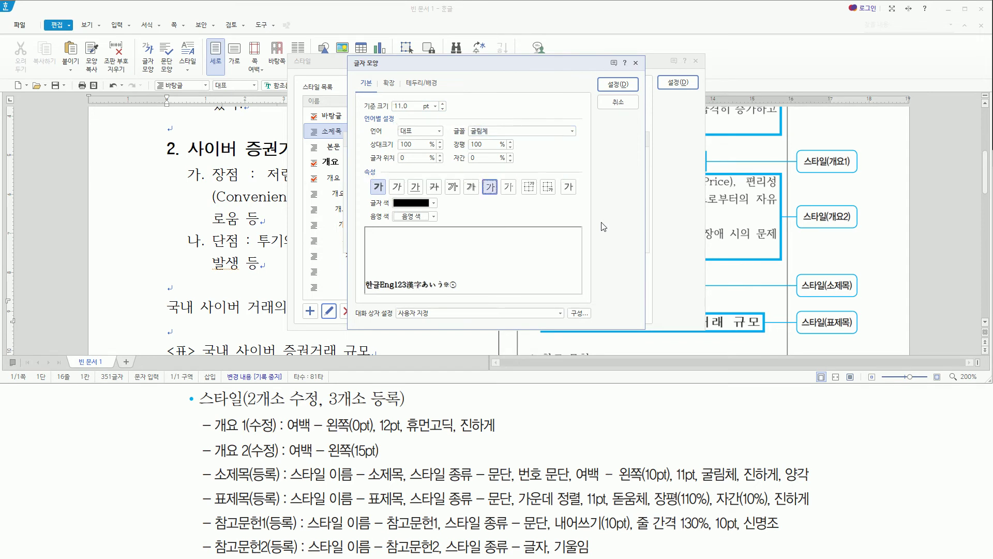
pyautogui.press('Return')
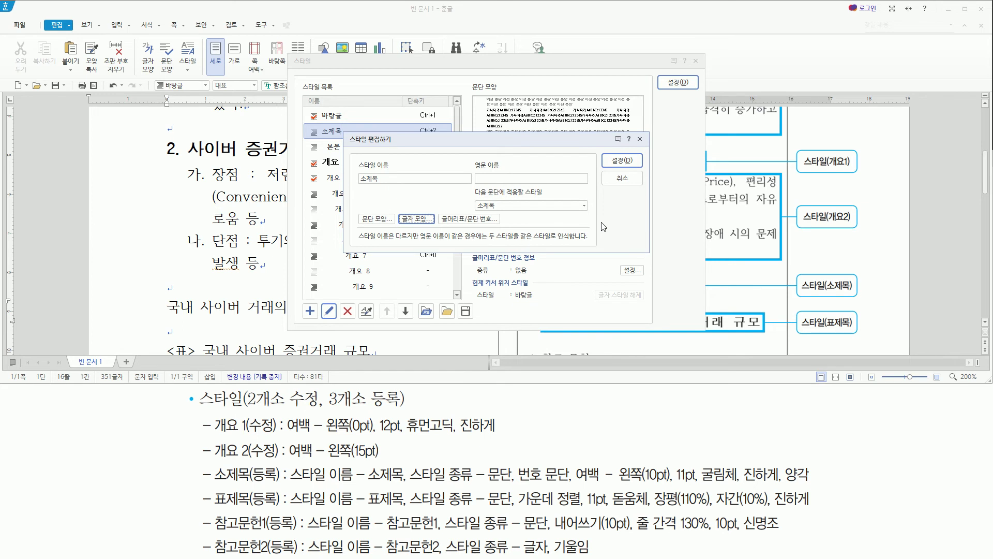
# - Save the edited 소제목 style and apply it to the 국내 사이버 거래의 현황 line
pyautogui.moveTo(210, 484); pyautogui.dragTo(306, 483)
pyautogui.moveTo(372, 483); pyautogui.dragTo(813, 484)
pyautogui.press('Escape')
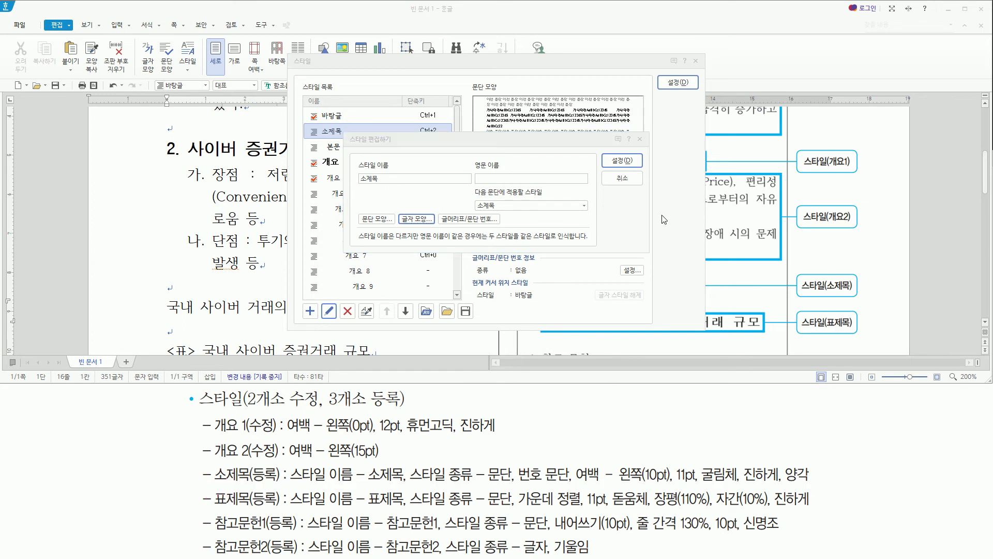
pyautogui.click(619, 161)
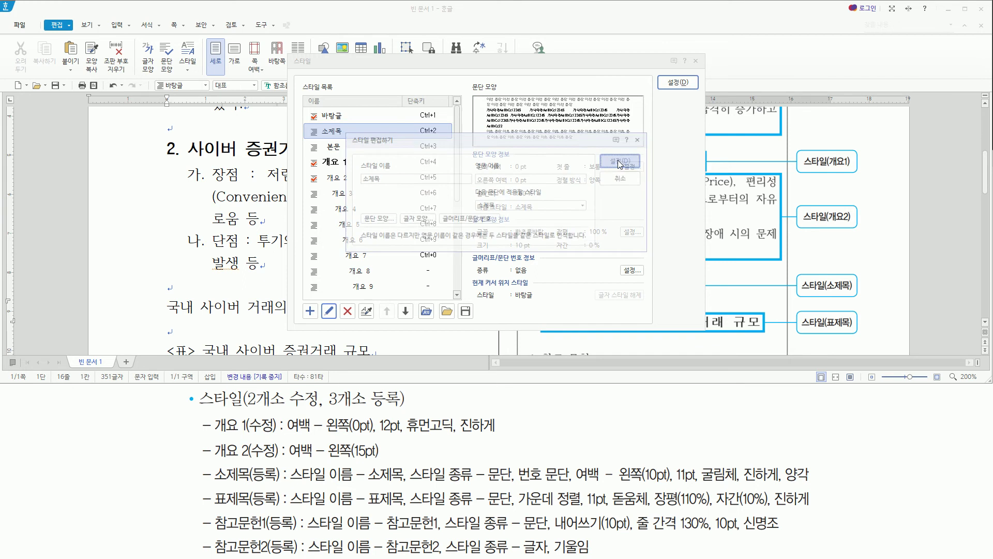
pyautogui.click(677, 83)
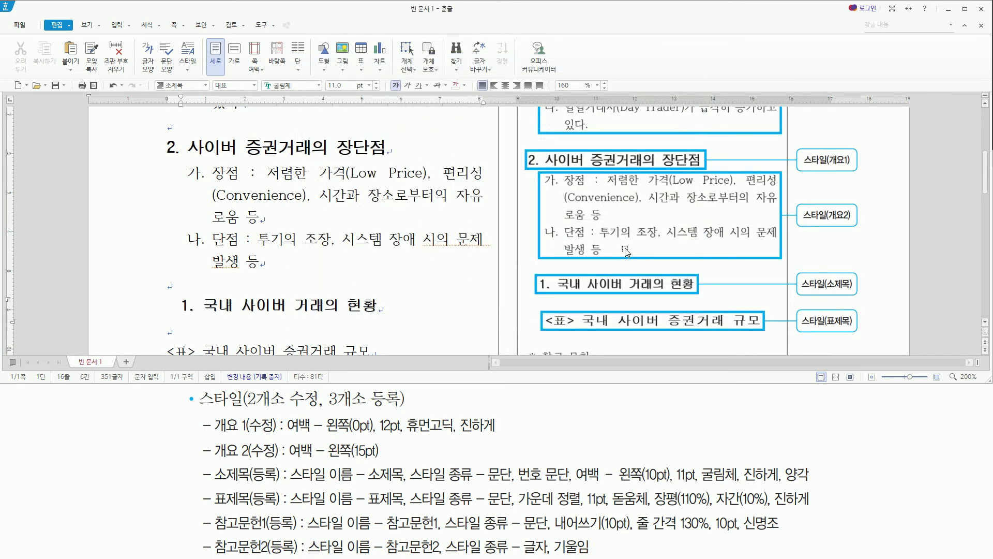
pyautogui.moveTo(172, 288)
pyautogui.mouseDown()
pyautogui.moveTo(249, 318)
pyautogui.moveTo(400, 317)
pyautogui.mouseUp()
pyautogui.moveTo(526, 268)
pyautogui.mouseDown()
pyautogui.moveTo(554, 299)
pyautogui.moveTo(702, 298)
pyautogui.mouseUp()
pyautogui.moveTo(188, 489)
pyautogui.mouseDown()
pyautogui.moveTo(806, 489)
pyautogui.moveTo(813, 466)
pyautogui.mouseUp()
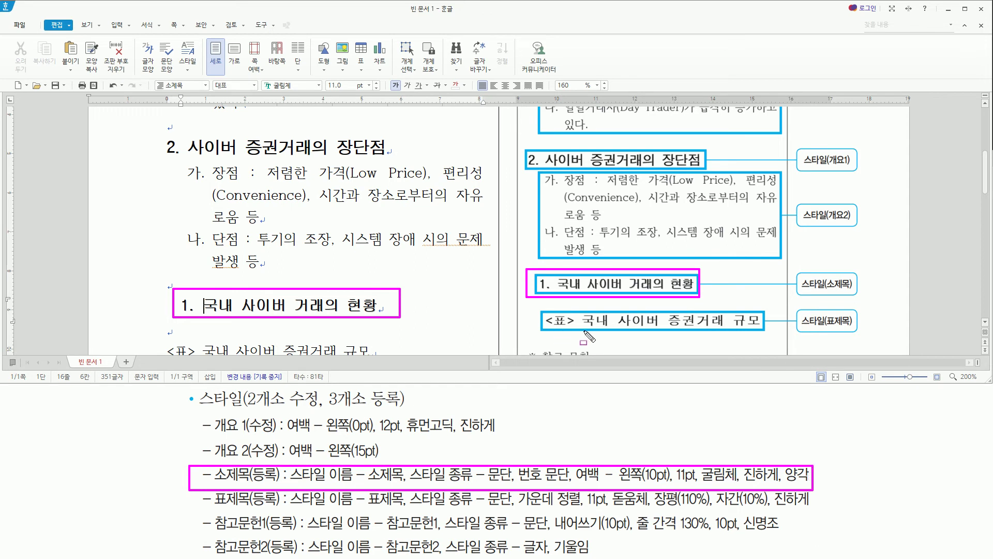
pyautogui.moveTo(541, 329)
pyautogui.mouseDown()
pyautogui.moveTo(760, 329)
pyautogui.moveTo(761, 315)
pyautogui.mouseUp()
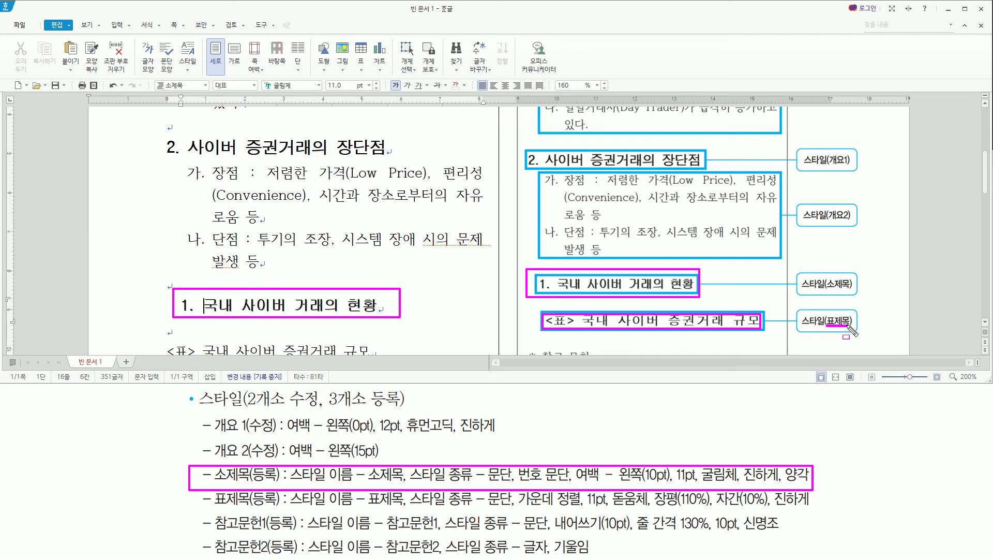
pyautogui.press('Escape')
pyautogui.moveTo(198, 489); pyautogui.dragTo(824, 506)
pyautogui.press('Escape')
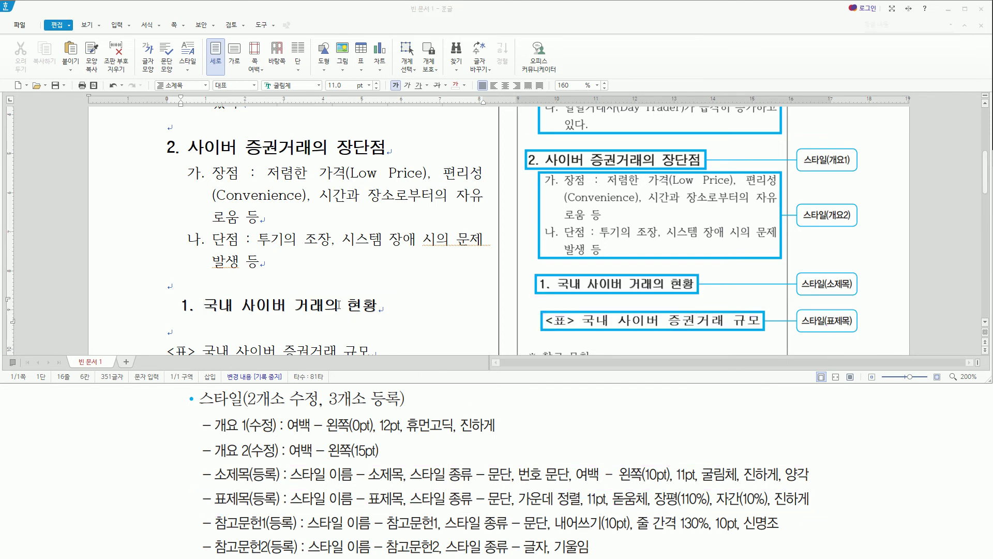
# - Place the cursor in the <표> 국내 사이버 증권거래 규모 line and bring up the style list
pyautogui.click(339, 304)
pyautogui.click(213, 305)
pyautogui.scroll(-1, 222, 309)
pyautogui.click(166, 307)
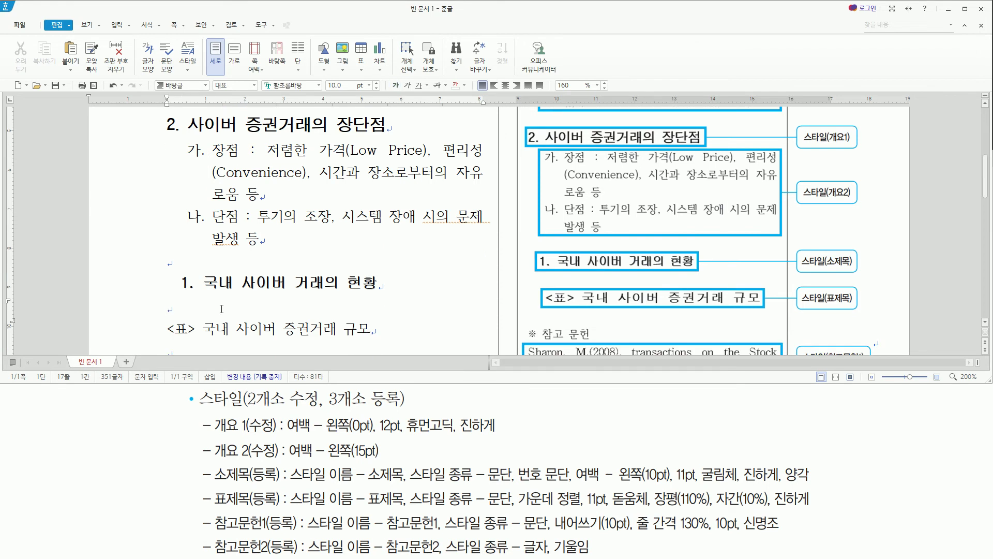
pyautogui.scroll(-1, 166, 307)
pyautogui.press('Down')
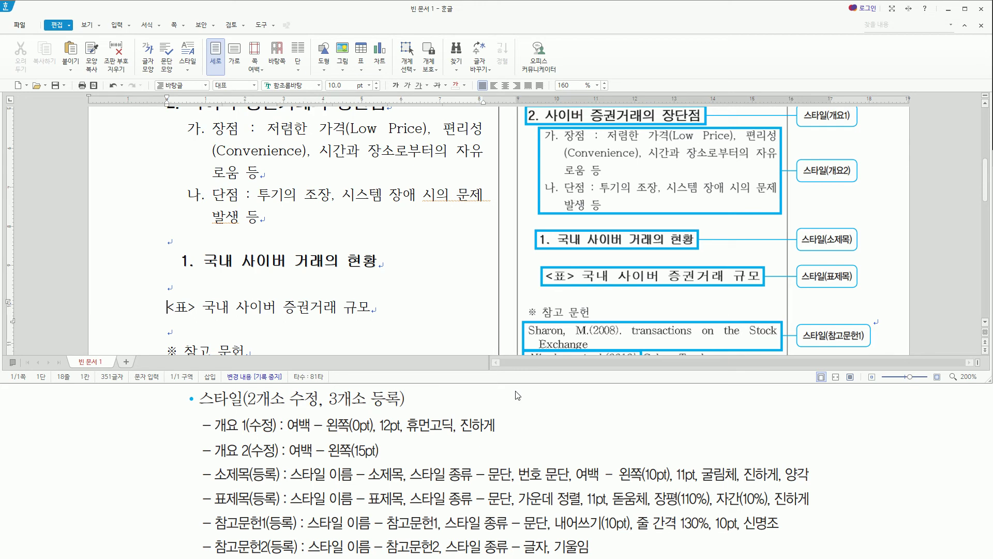
pyautogui.press('F6')
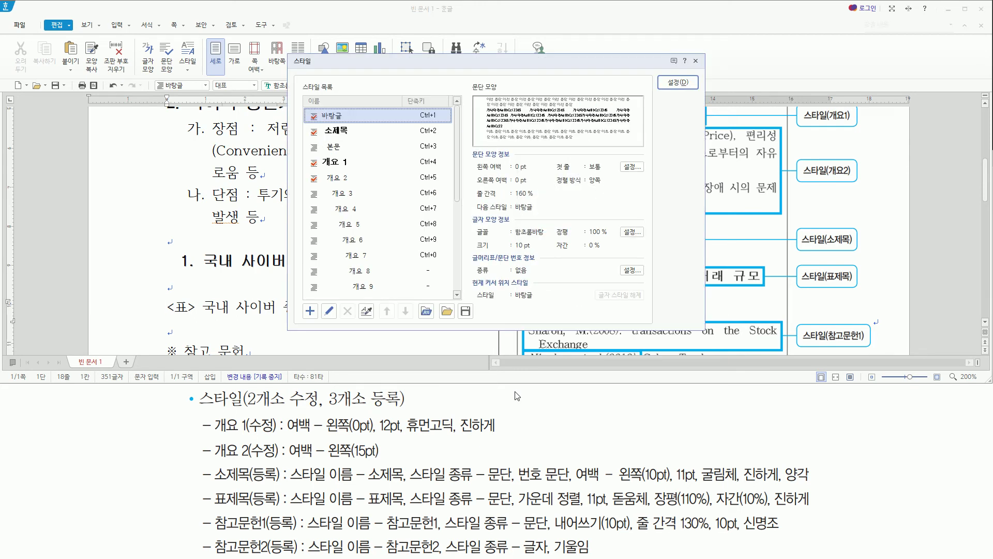
# - Add a new style named 표제목 with the paragraph (문단) style type
pyautogui.moveTo(212, 485); pyautogui.dragTo(248, 510)
pyautogui.moveTo(309, 106)
pyautogui.mouseDown()
pyautogui.moveTo(357, 211)
pyautogui.moveTo(441, 306)
pyautogui.moveTo(435, 297)
pyautogui.mouseUp()
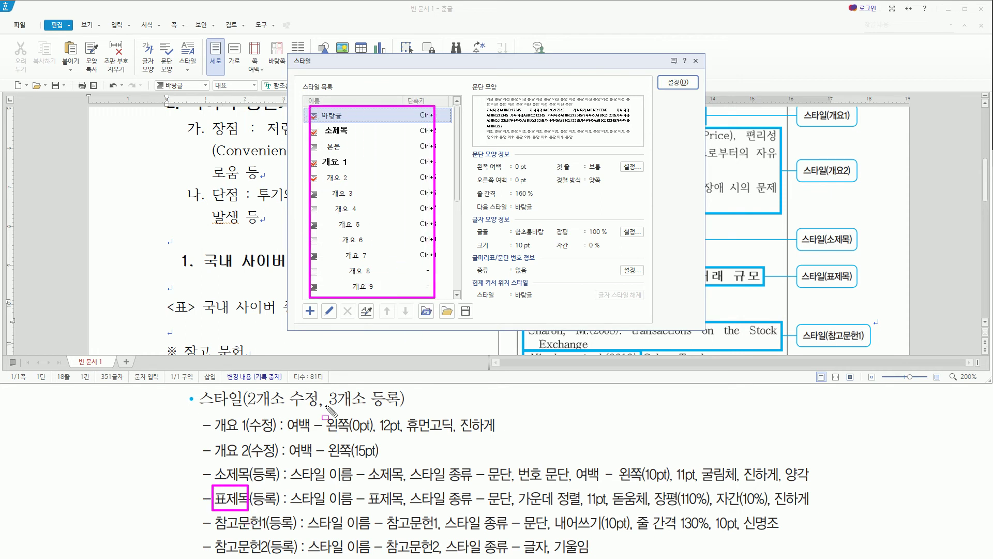
pyautogui.moveTo(253, 506); pyautogui.dragTo(275, 507)
pyautogui.press('Escape')
pyautogui.click(477, 155)
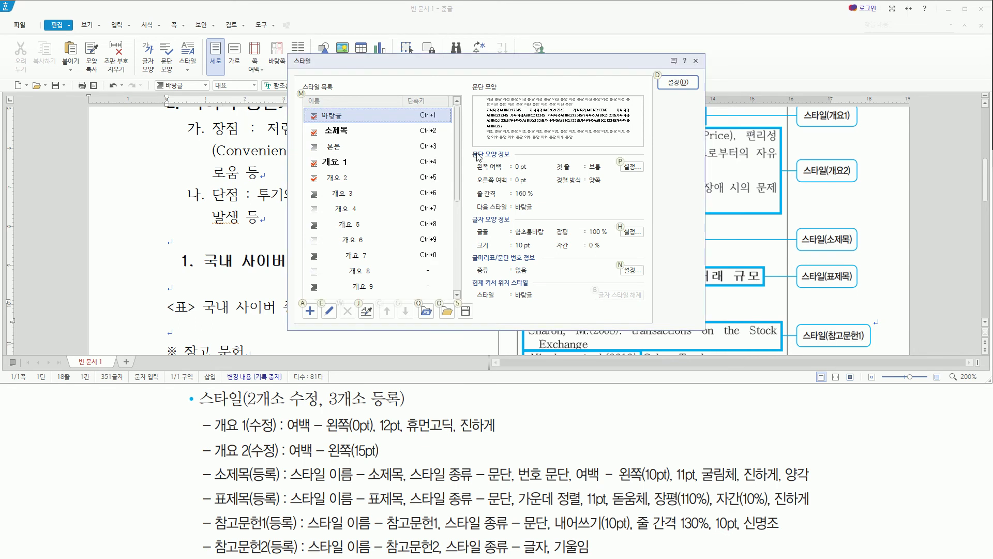
pyautogui.press('Insert')
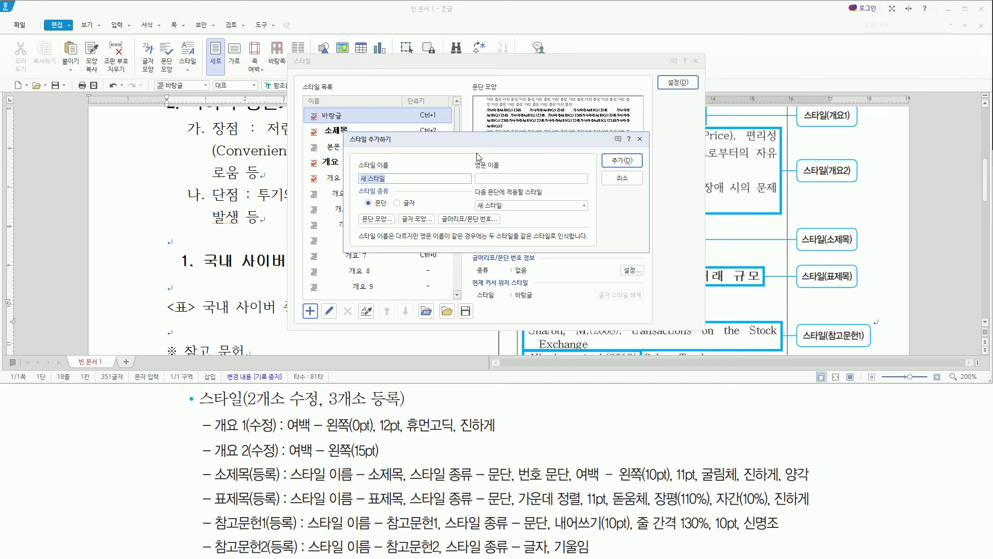
pyautogui.moveTo(287, 508); pyautogui.dragTo(516, 511)
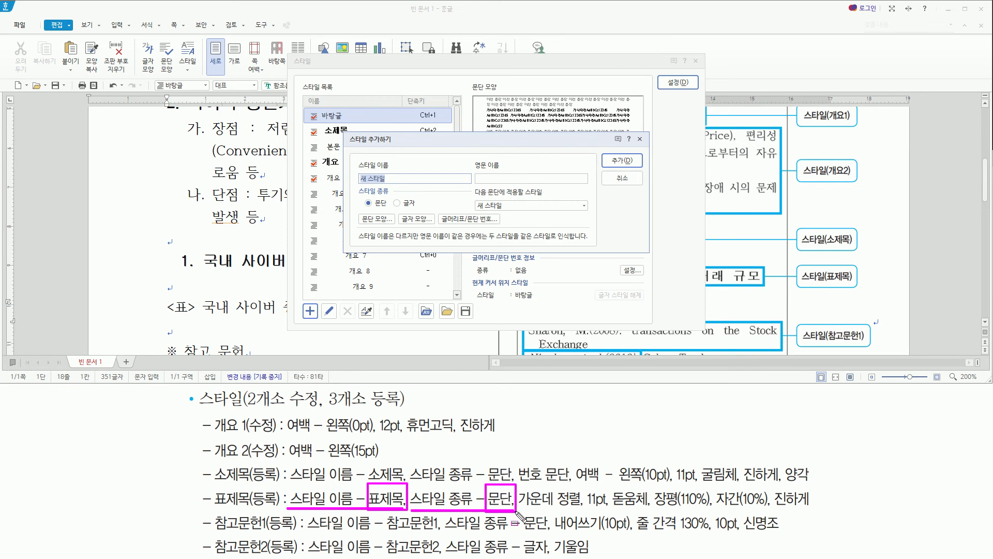
pyautogui.moveTo(353, 168); pyautogui.dragTo(389, 212)
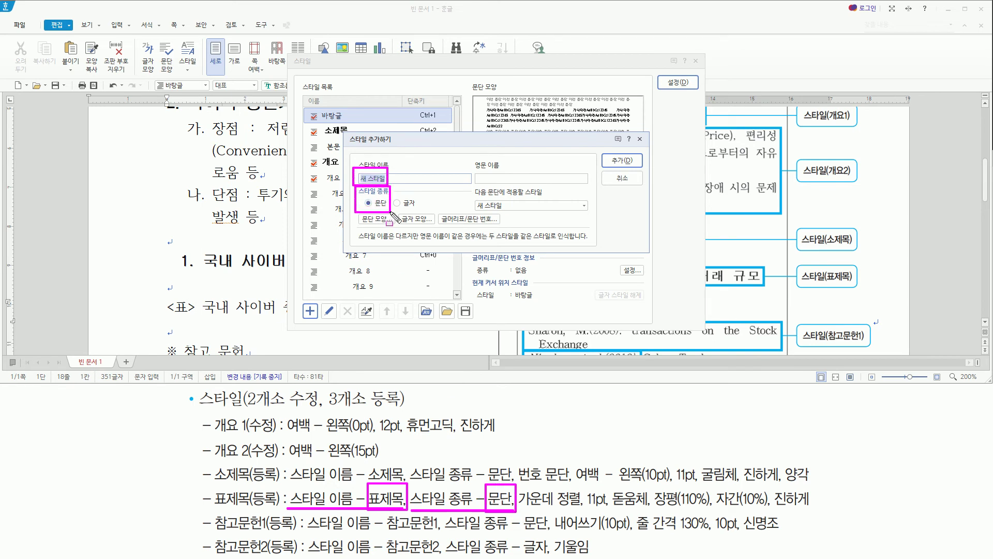
pyautogui.press('Escape')
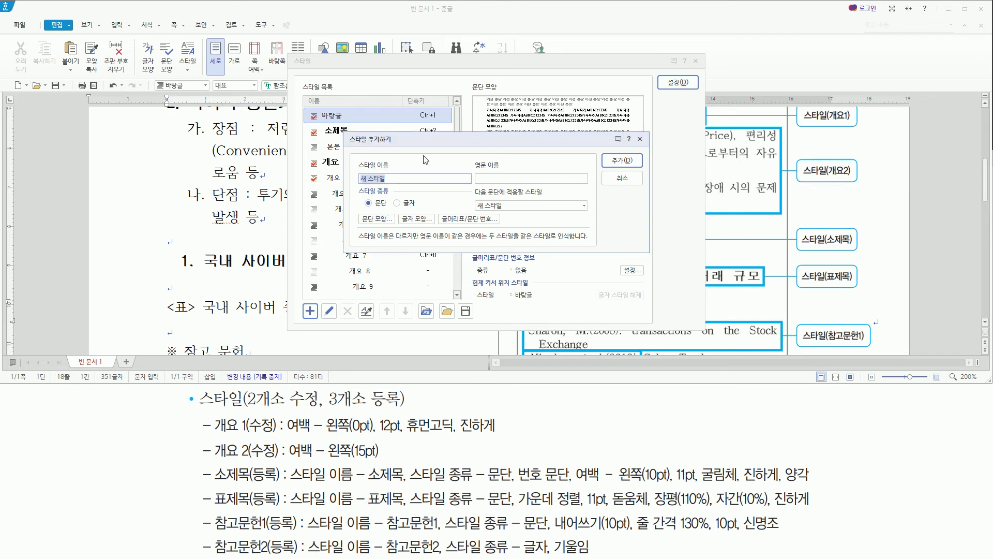
pyautogui.write('ㅍ제모ㄱ')
pyautogui.press('Return')
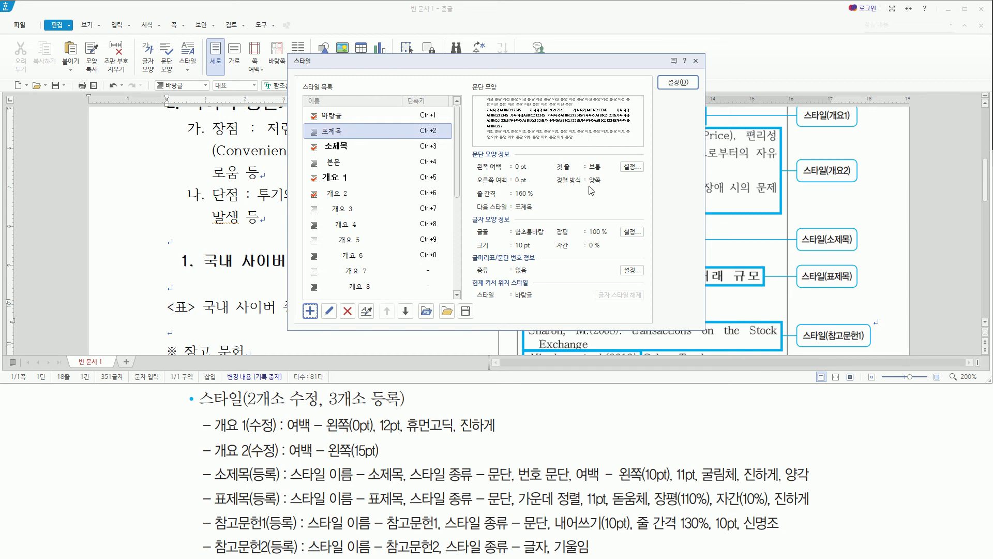
# - Edit the 표제목 style's paragraph shape to use center alignment (가운데 정렬) and accept it
pyautogui.press('alt')
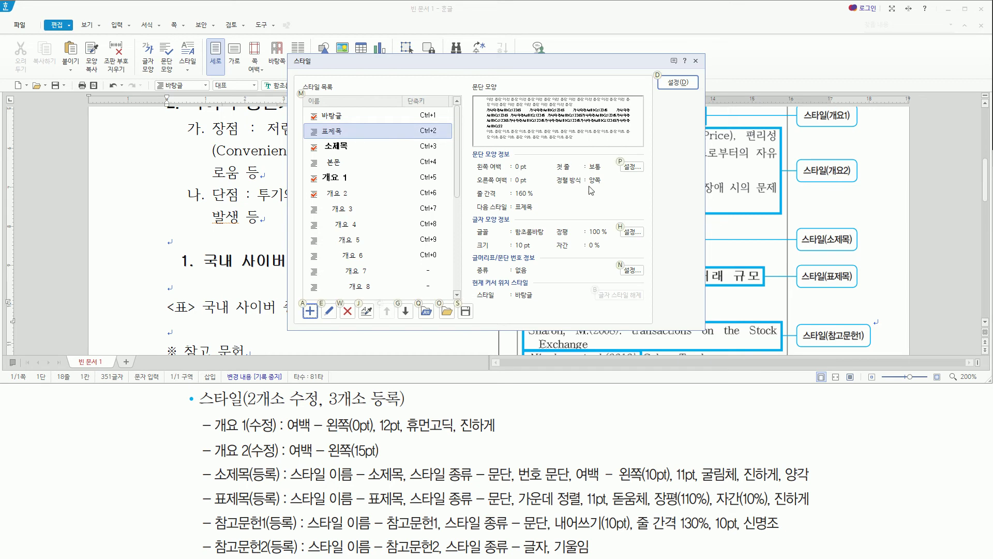
pyautogui.press('e')
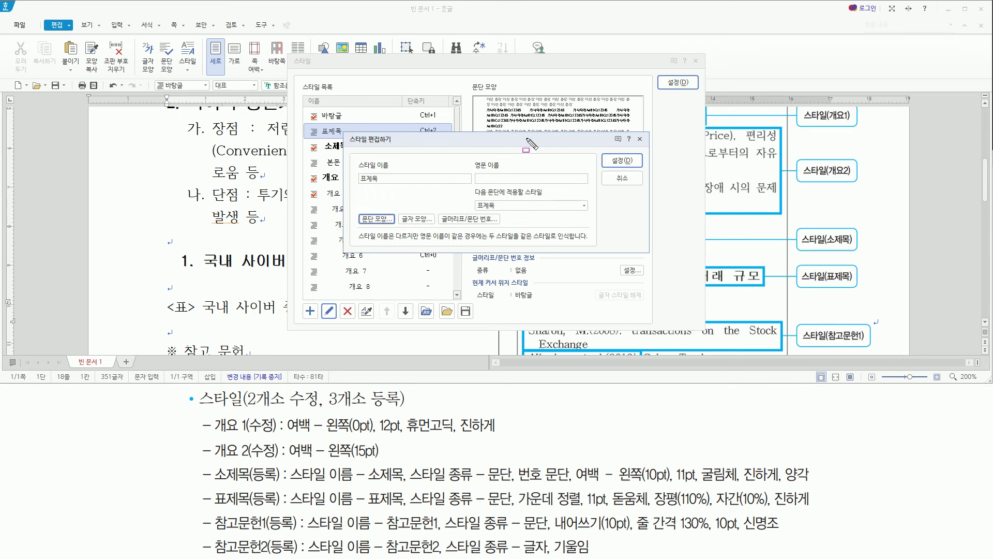
pyautogui.moveTo(519, 504); pyautogui.dragTo(580, 505)
pyautogui.moveTo(358, 209); pyautogui.dragTo(396, 228)
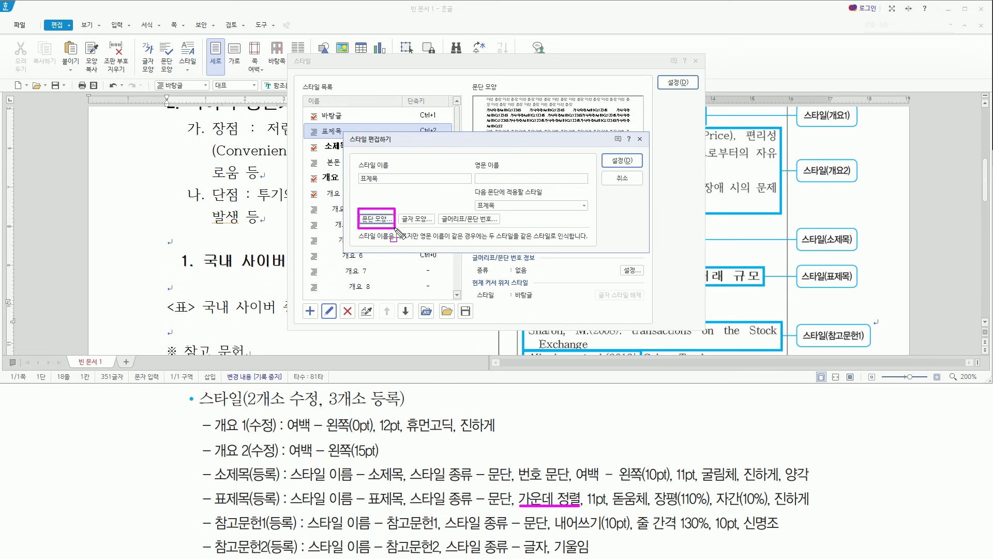
pyautogui.moveTo(589, 507); pyautogui.dragTo(823, 509)
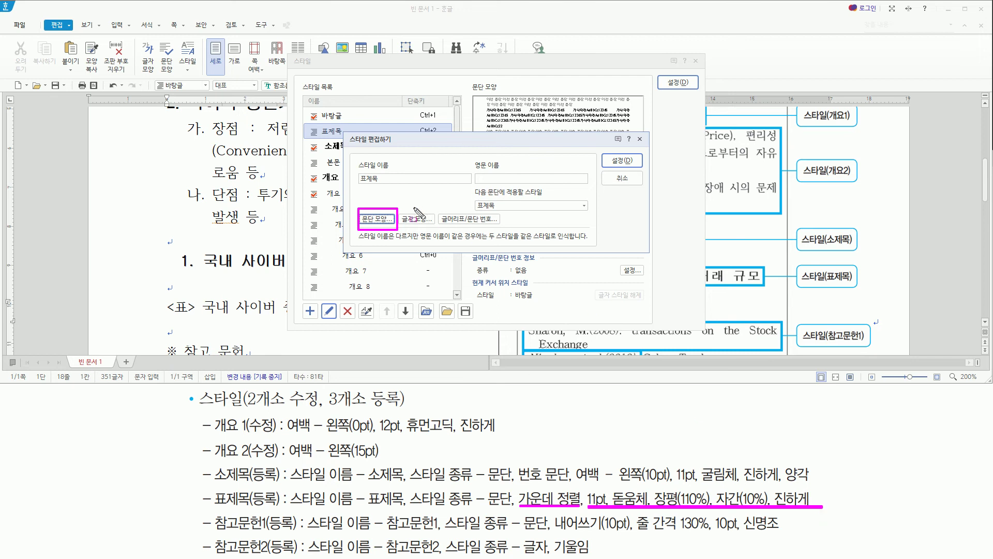
pyautogui.moveTo(406, 207); pyautogui.dragTo(434, 230)
pyautogui.press('Escape')
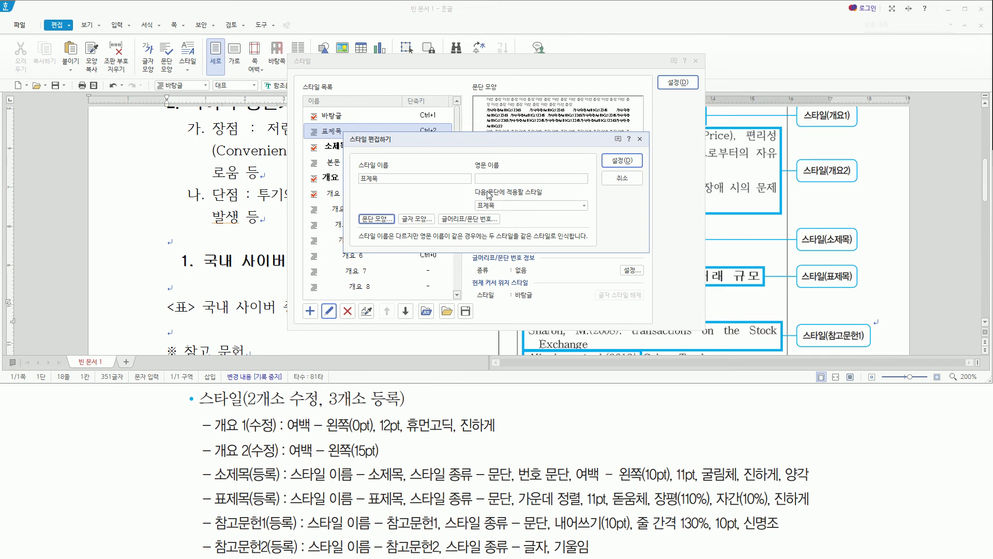
pyautogui.press('alt')
pyautogui.press('t')
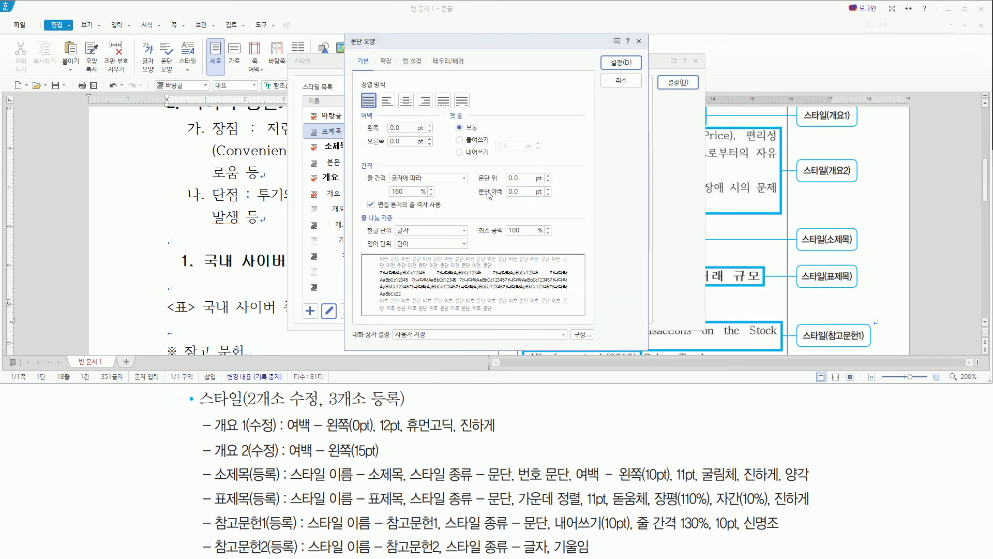
pyautogui.press('alt')
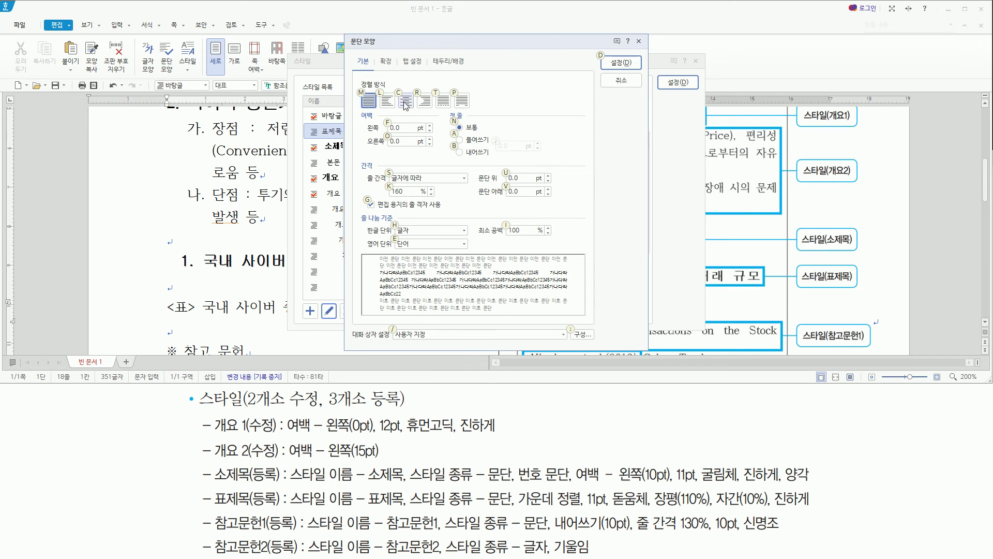
pyautogui.hotkey('alt', 'h')
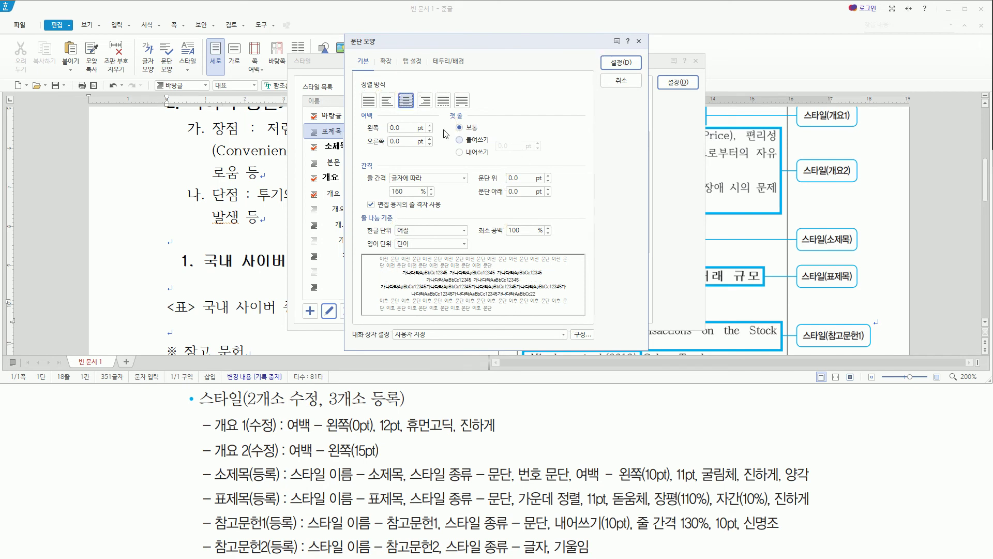
pyautogui.click(406, 99)
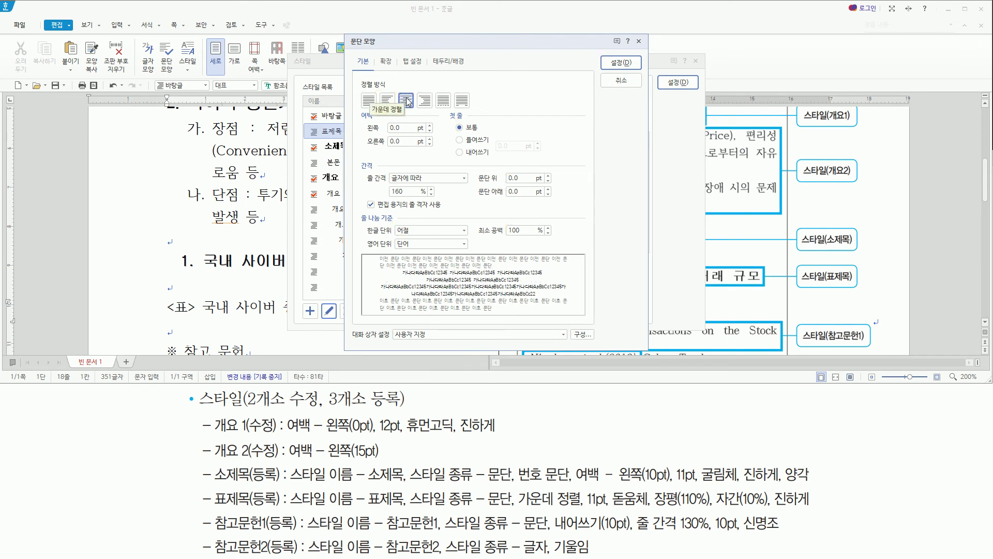
pyautogui.press('Return')
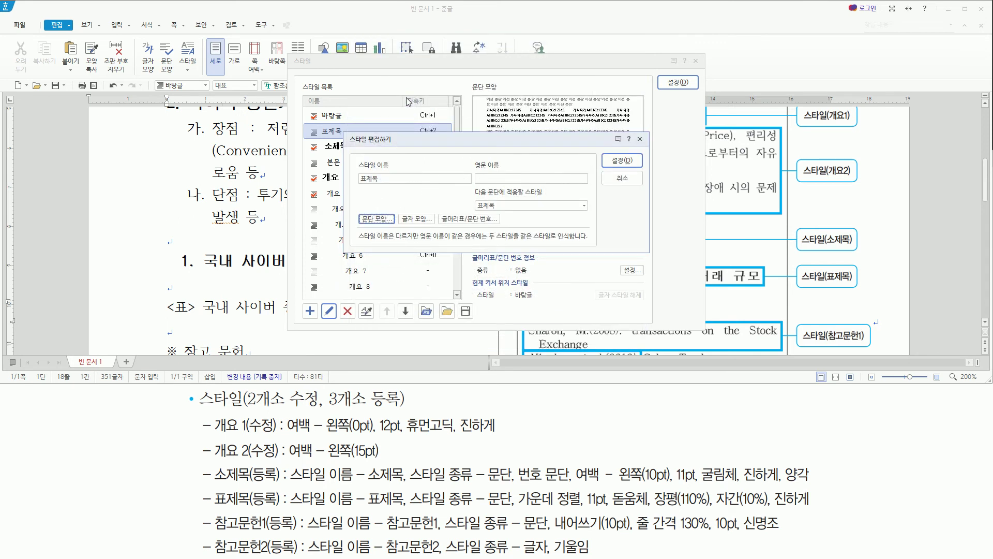
# - Set the 표제목 style's character shape to the 돋움체 font at 11 pt
pyautogui.hotkey('alt', 'l')
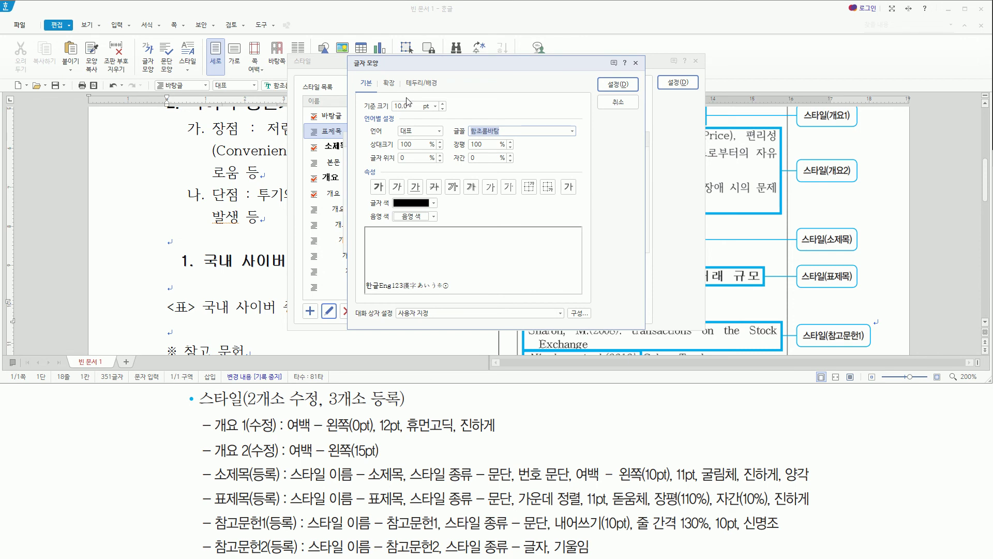
pyautogui.write('돋움체')
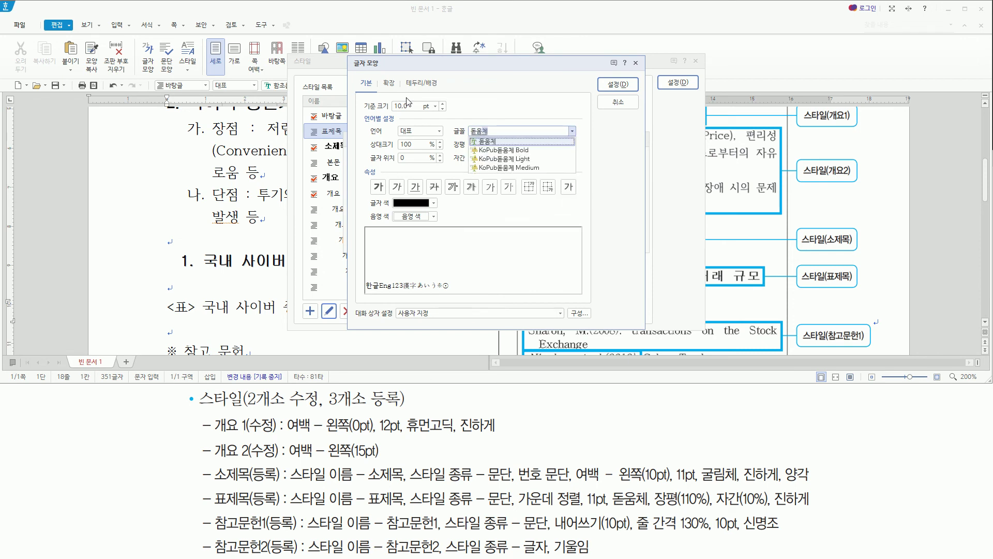
pyautogui.press('Return')
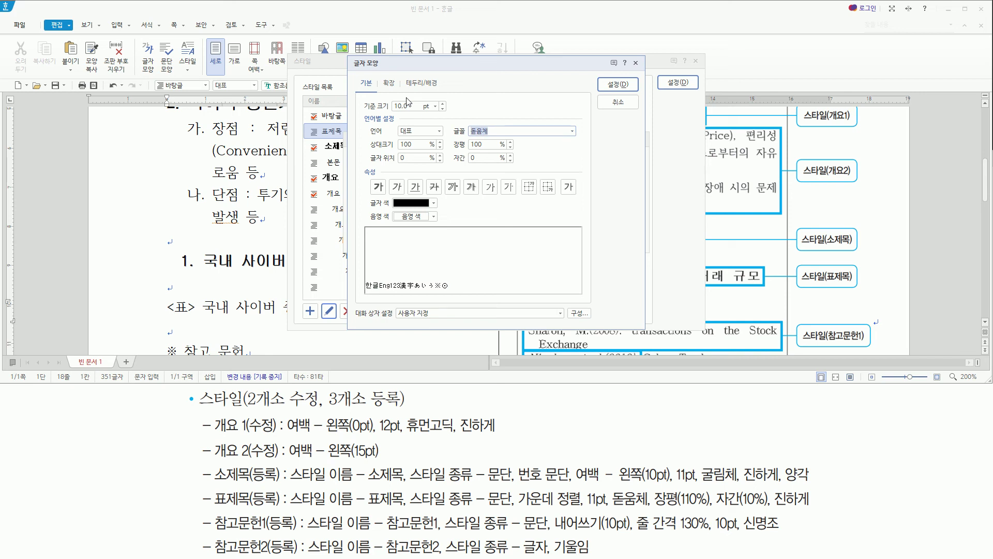
pyautogui.click(407, 103)
pyautogui.write('11')
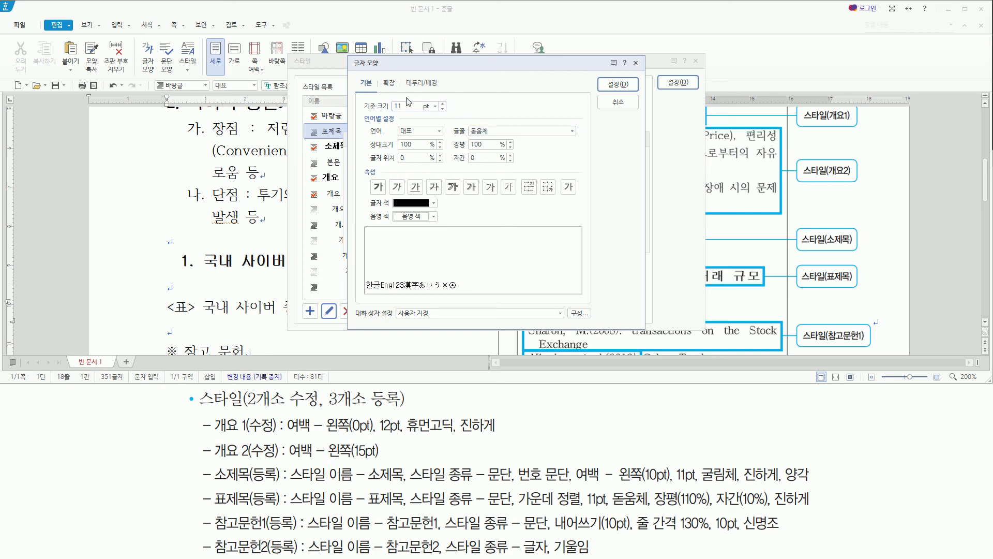
# - Give the 표제목 style 110% character width (장평), 10% letter spacing (자간) and bold, and accept the character shape
pyautogui.press('alt')
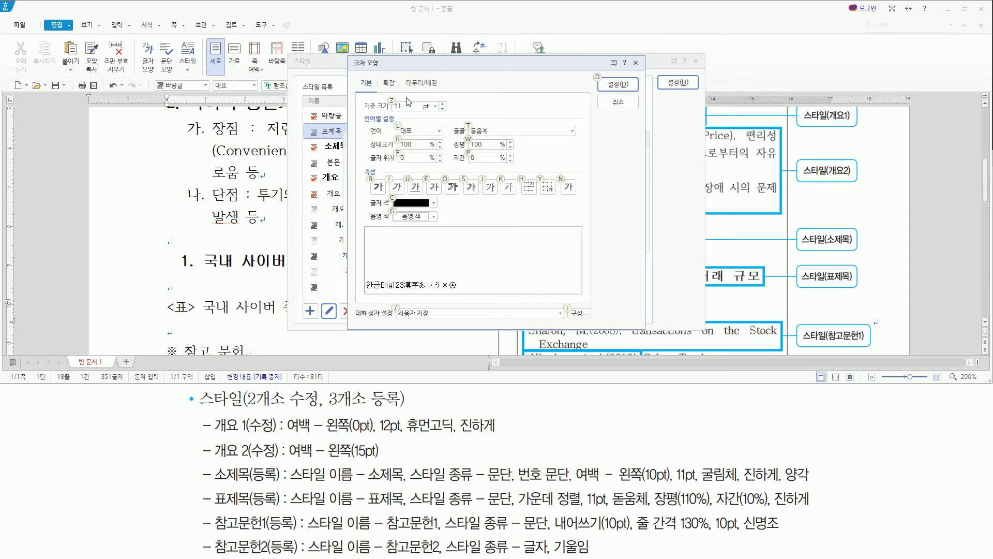
pyautogui.write('w110')
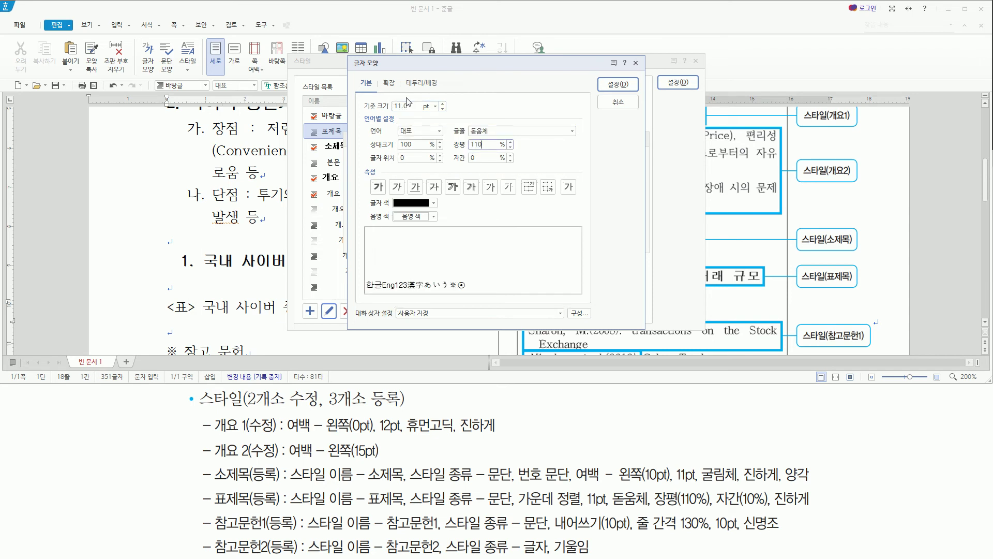
pyautogui.press('alt')
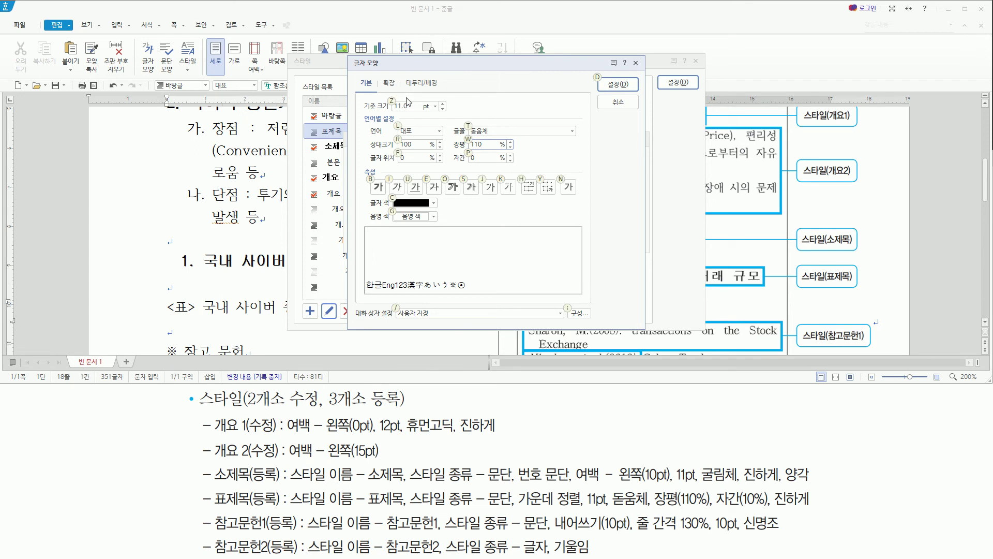
pyautogui.write('p')
pyautogui.write('10')
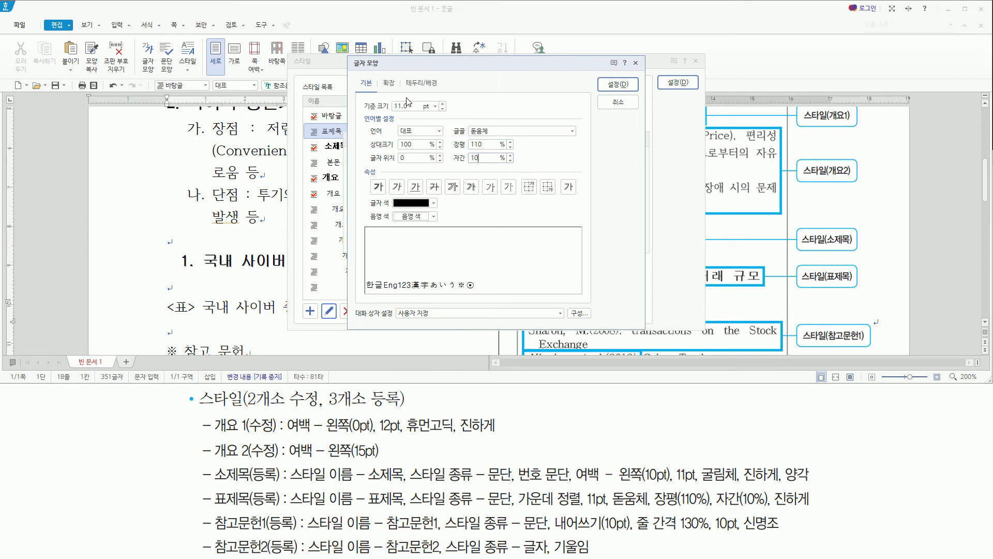
pyautogui.press('alt')
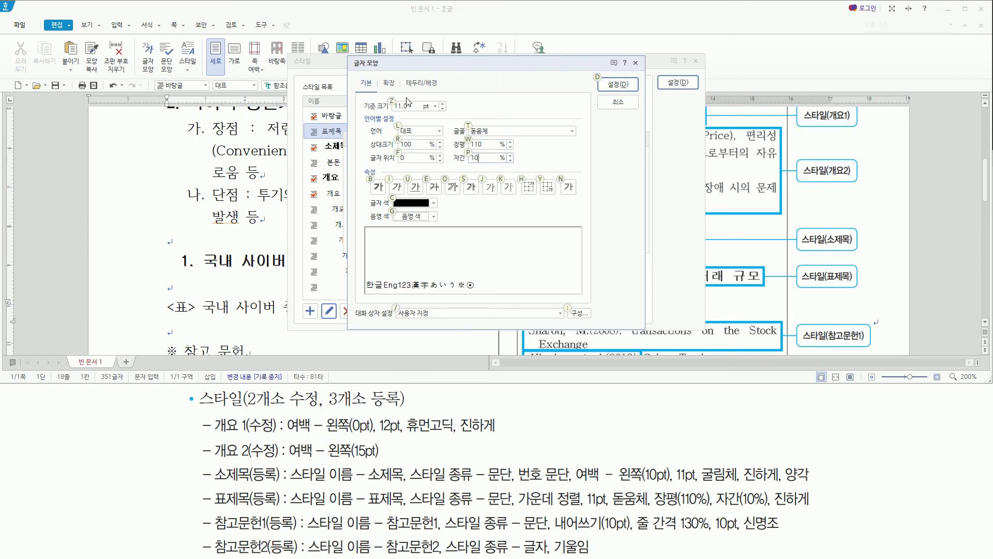
pyautogui.press('b')
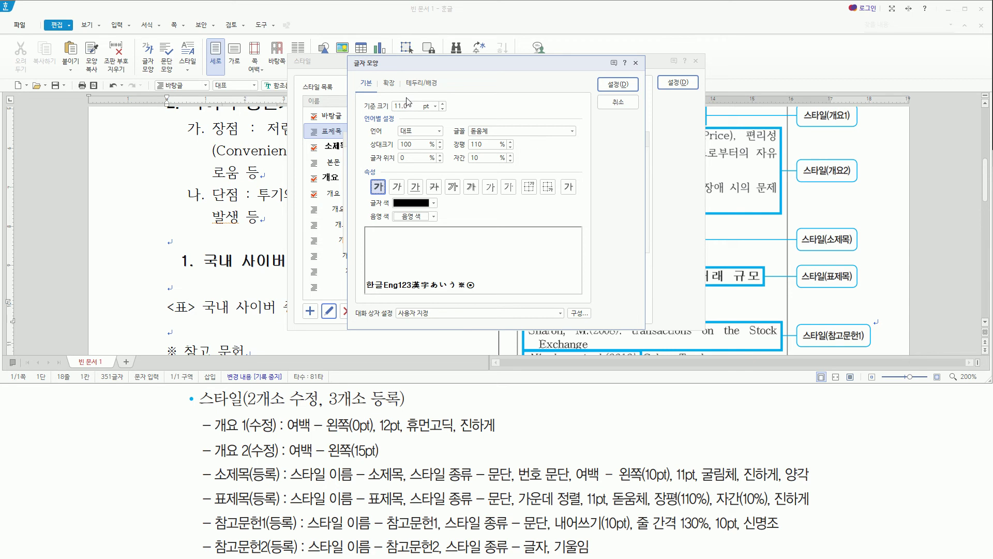
pyautogui.press('Return')
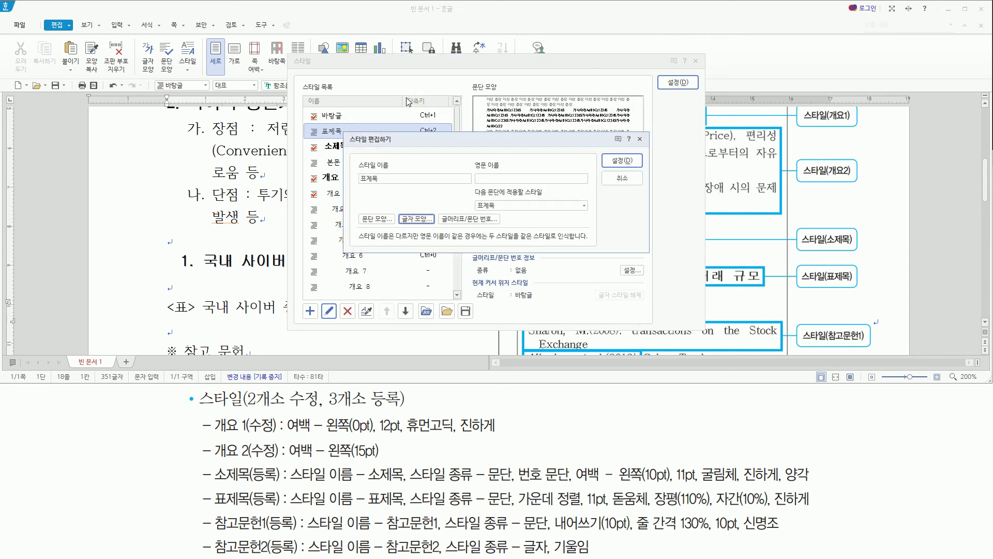
# - Save the edited 표제목 style and apply it to the <표> 국내 사이버 증권거래 규모 line
pyautogui.press('Return')
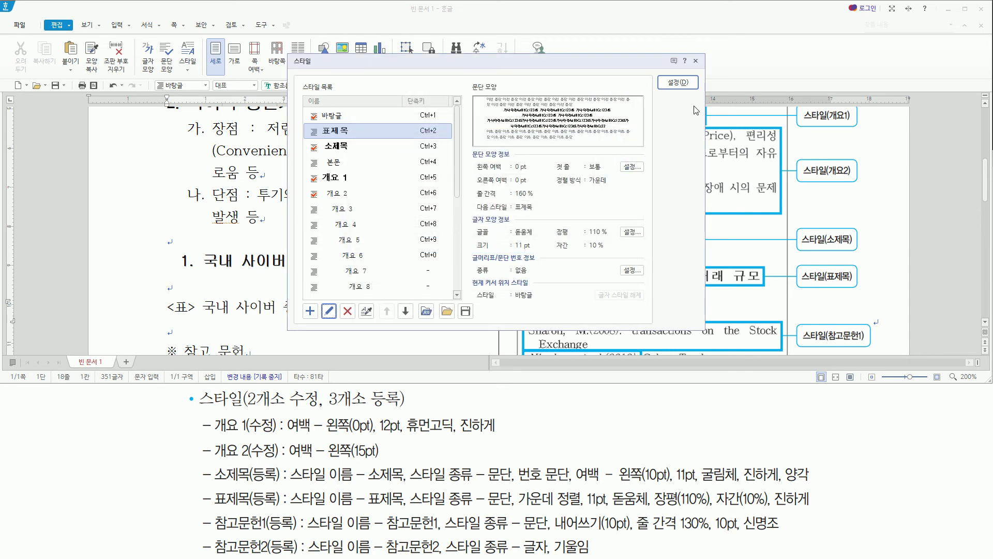
pyautogui.click(684, 85)
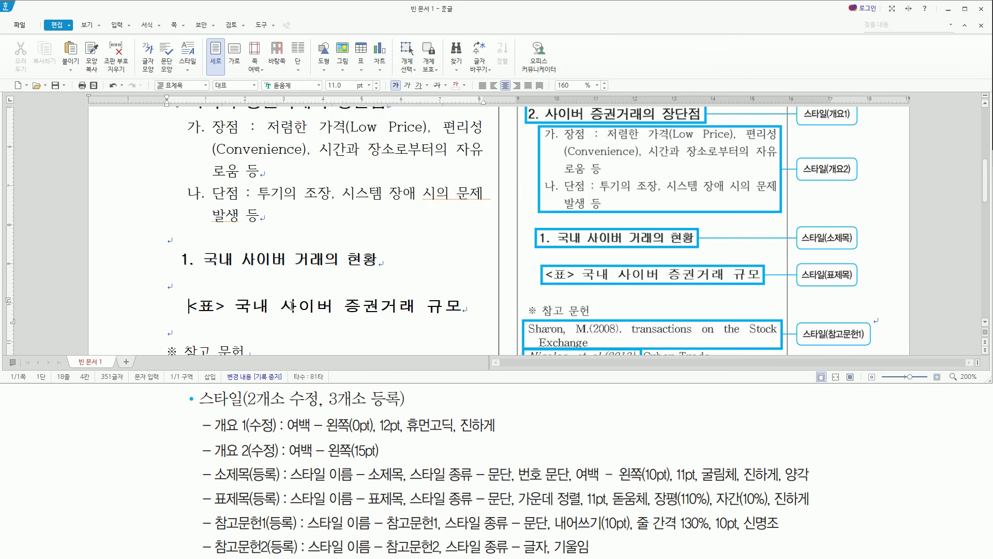
pyautogui.moveTo(182, 296)
pyautogui.mouseDown()
pyautogui.moveTo(194, 310)
pyautogui.moveTo(477, 316)
pyautogui.mouseUp()
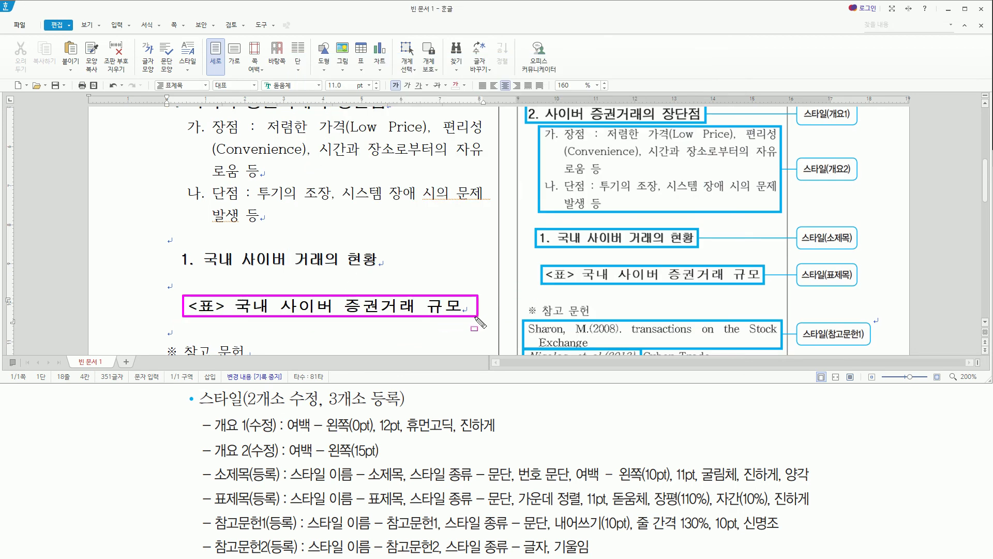
pyautogui.click(189, 309)
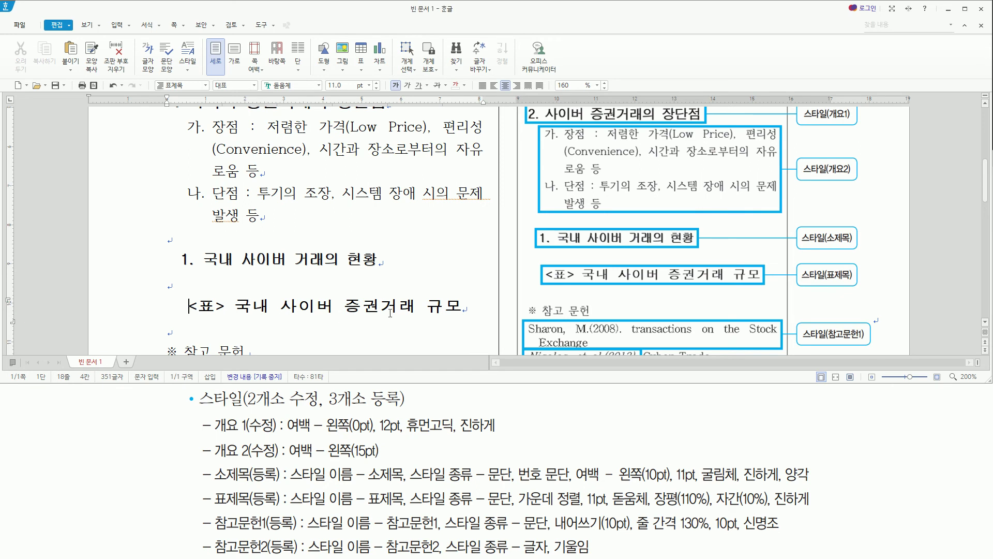
# - Select the whole first reference paragraph under the ※ 참고 문헌 heading
pyautogui.scroll(-5, 494, 288)
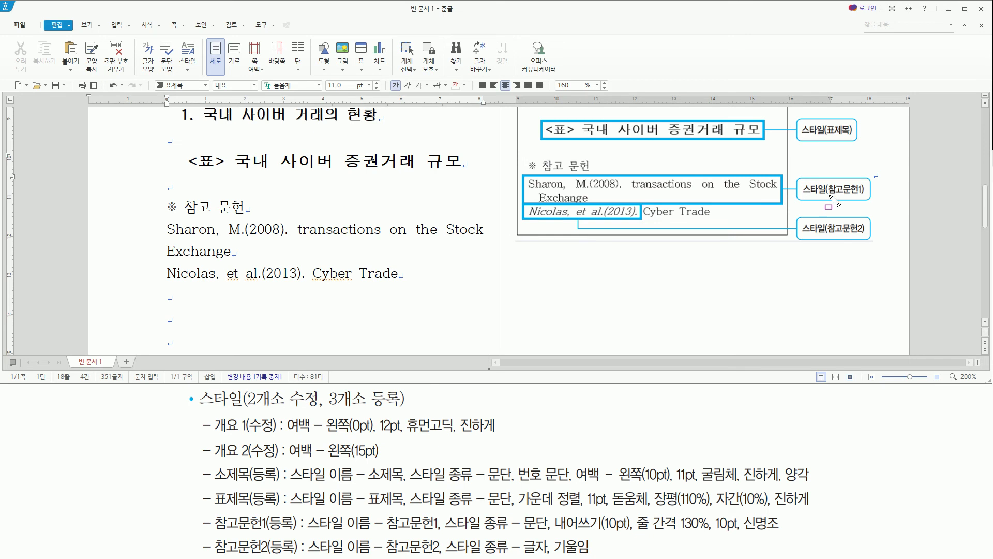
pyautogui.moveTo(829, 195); pyautogui.dragTo(863, 195)
pyautogui.moveTo(525, 177); pyautogui.dragTo(785, 206)
pyautogui.moveTo(160, 222)
pyautogui.mouseDown()
pyautogui.moveTo(334, 251)
pyautogui.moveTo(483, 258)
pyautogui.mouseUp()
pyautogui.press('Escape')
pyautogui.click(226, 177)
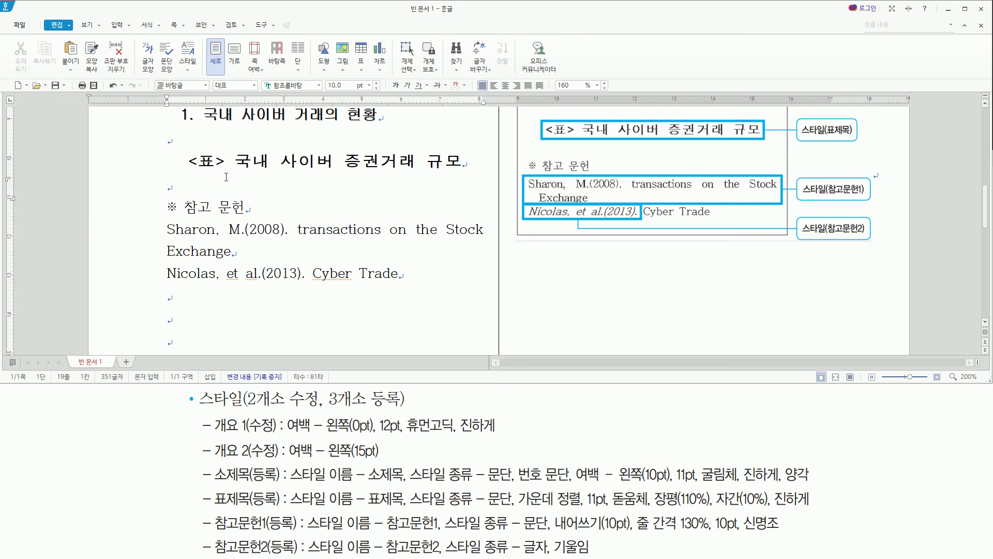
pyautogui.press('Down')
pyautogui.press('Down')
pyautogui.moveTo(163, 217)
pyautogui.mouseDown()
pyautogui.moveTo(388, 255)
pyautogui.moveTo(487, 255)
pyautogui.mouseUp()
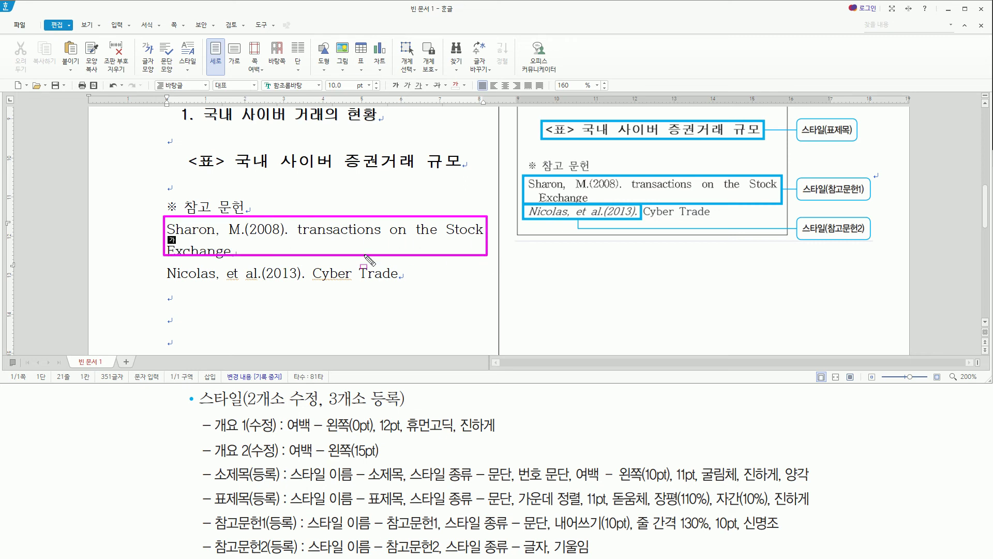
pyautogui.press('Escape')
pyautogui.click(162, 226)
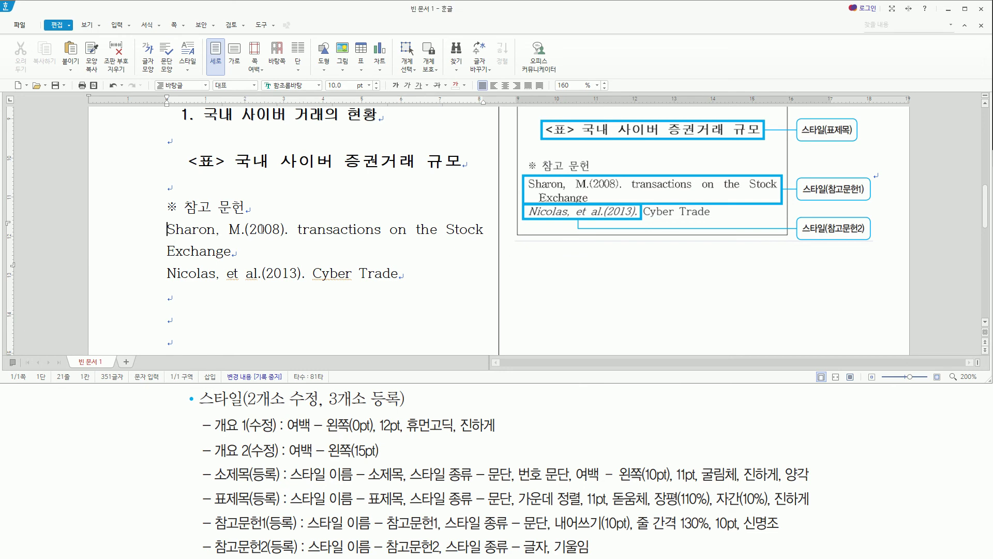
pyautogui.tripleClick(308, 234)
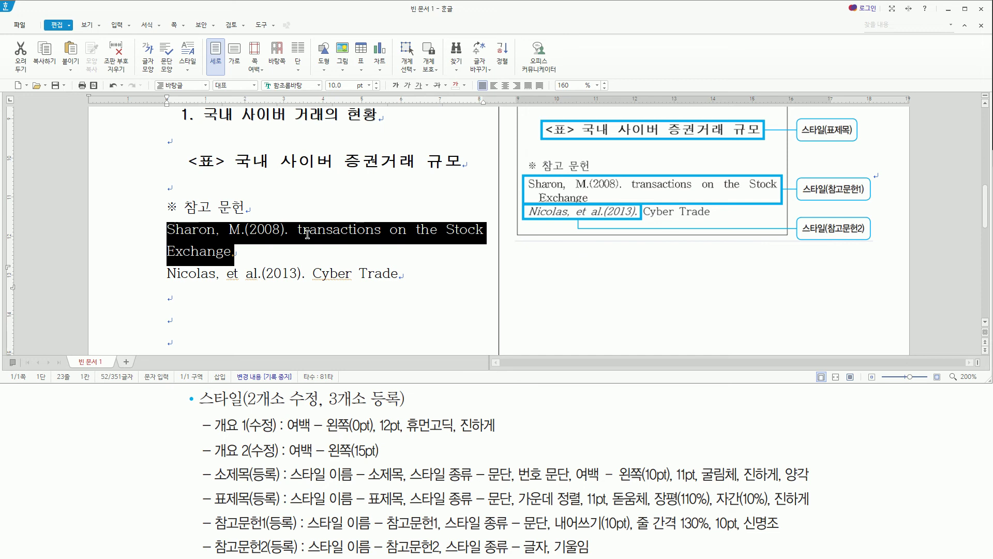
# - Bring up the style list for the selected paragraph and move its dialog clear of the sample in the second column
pyautogui.press('F6')
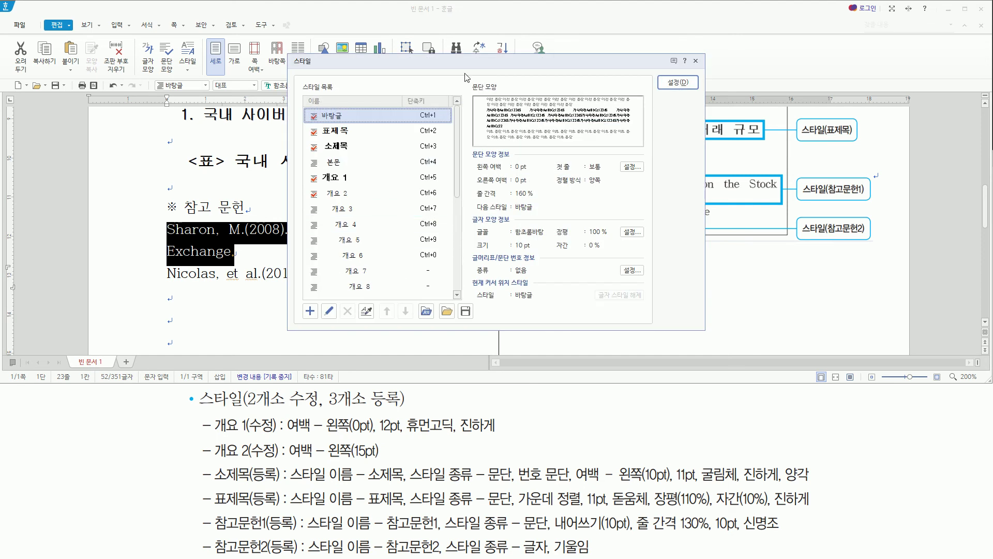
pyautogui.moveTo(491, 61); pyautogui.dragTo(291, 61)
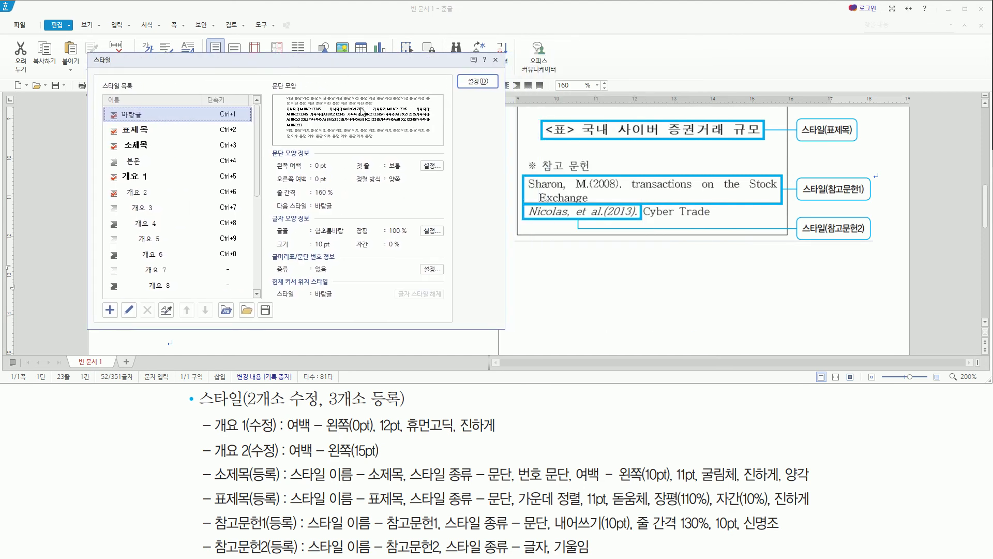
pyautogui.moveTo(216, 531); pyautogui.dragTo(268, 532)
pyautogui.moveTo(108, 107); pyautogui.dragTo(215, 298)
pyautogui.moveTo(267, 511); pyautogui.dragTo(292, 532)
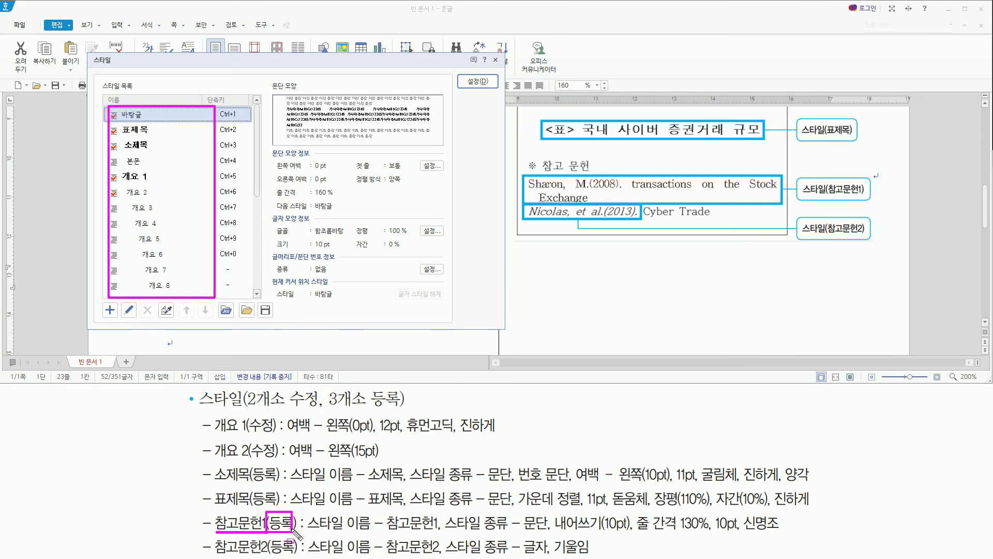
pyautogui.press('Escape')
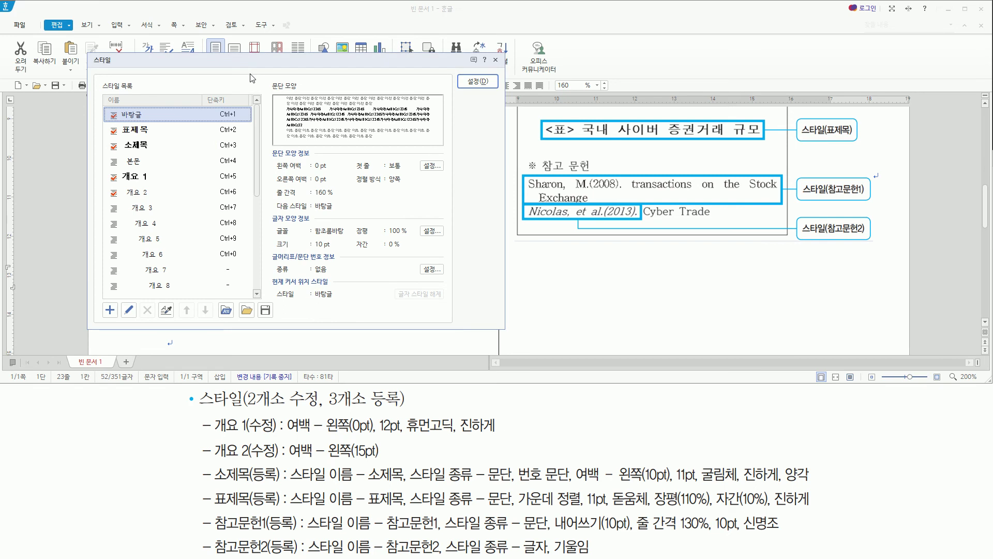
# - Add a new style named 참고문헌1 with the paragraph (문단) style type
pyautogui.press('alt')
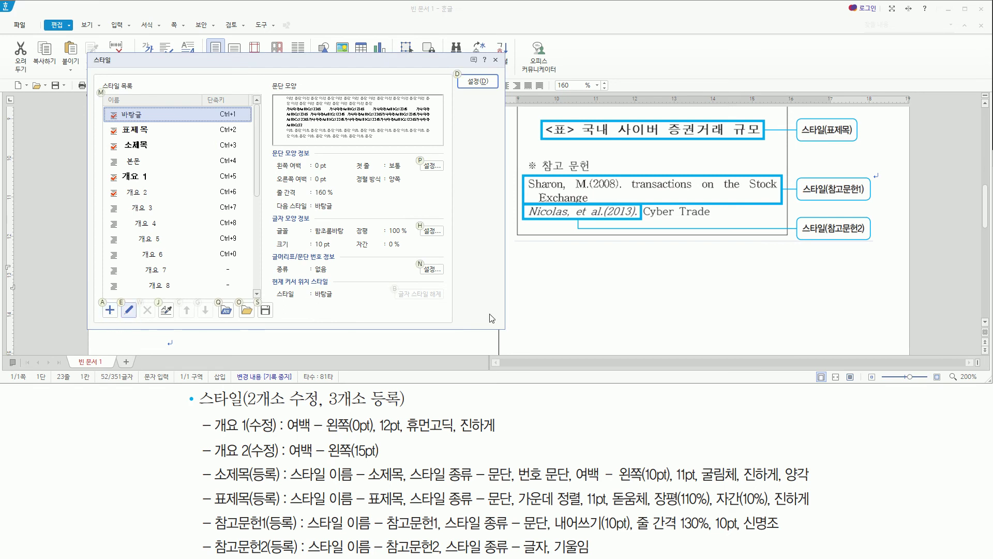
pyautogui.press('a')
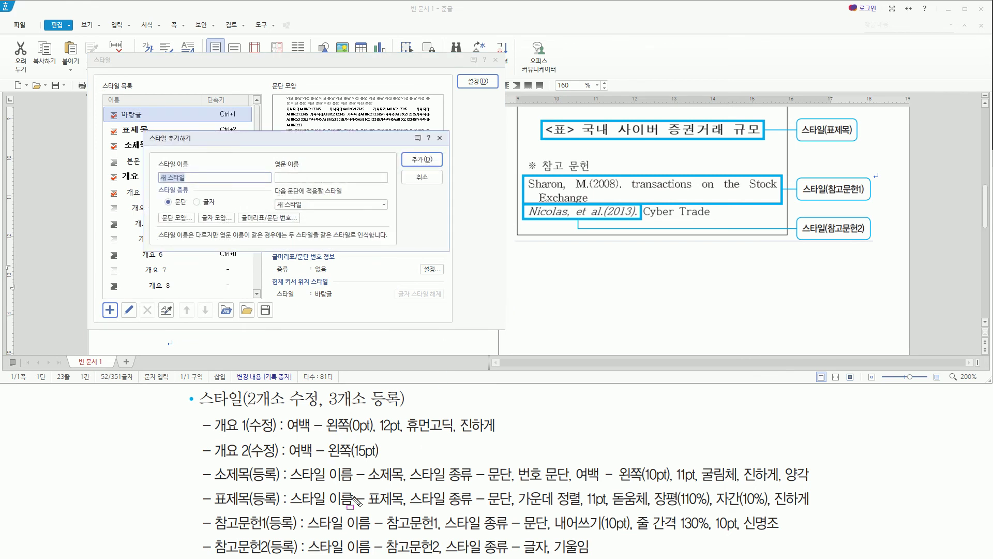
pyautogui.moveTo(386, 532); pyautogui.dragTo(440, 531)
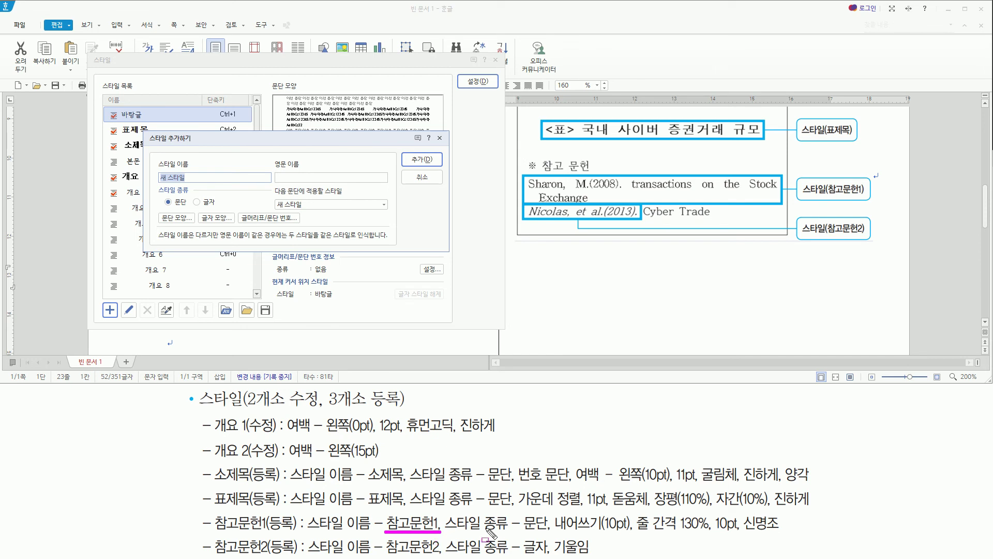
pyautogui.moveTo(526, 513); pyautogui.dragTo(545, 534)
pyautogui.moveTo(157, 185); pyautogui.dragTo(190, 210)
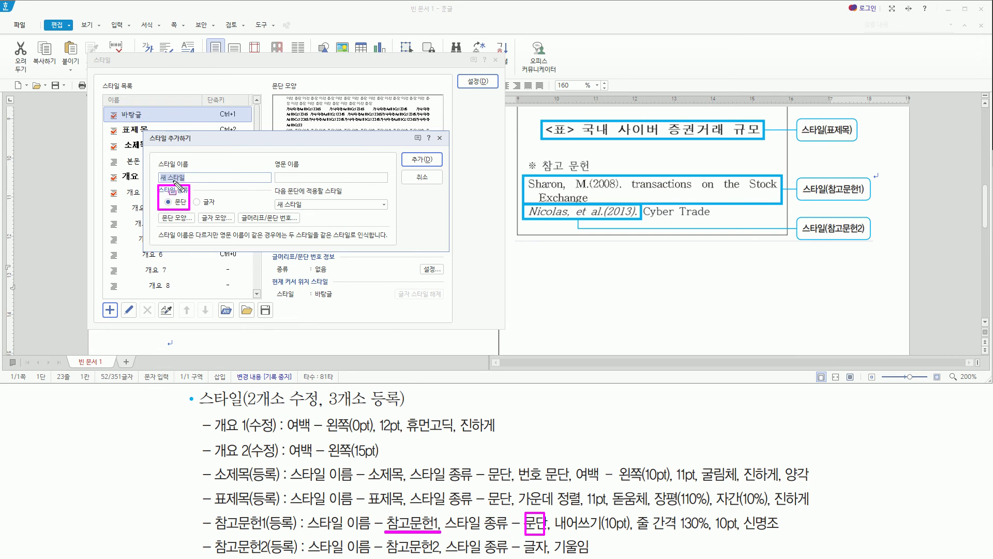
pyautogui.moveTo(253, 167); pyautogui.dragTo(260, 162)
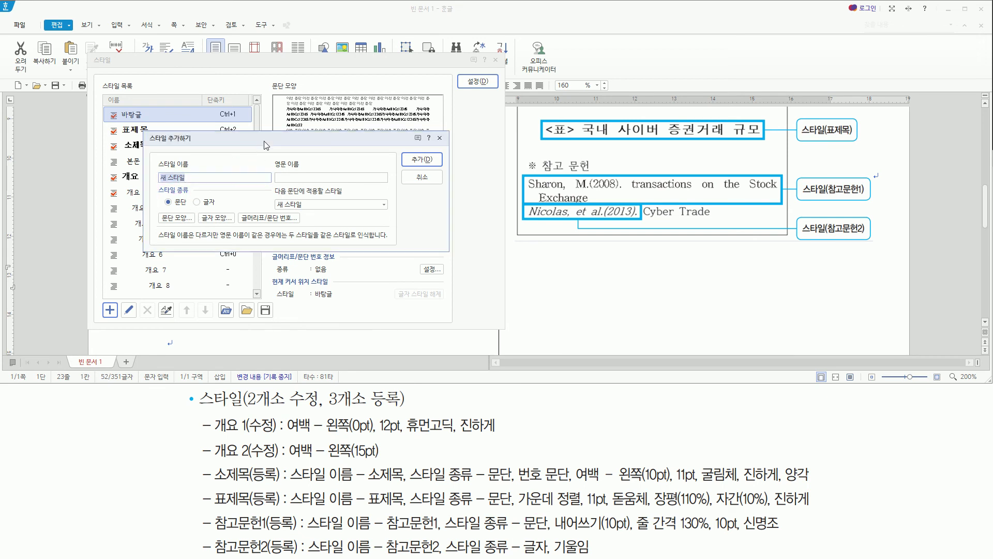
pyautogui.write('참ㄱ')
pyautogui.write('고문헌1')
pyautogui.press('Return')
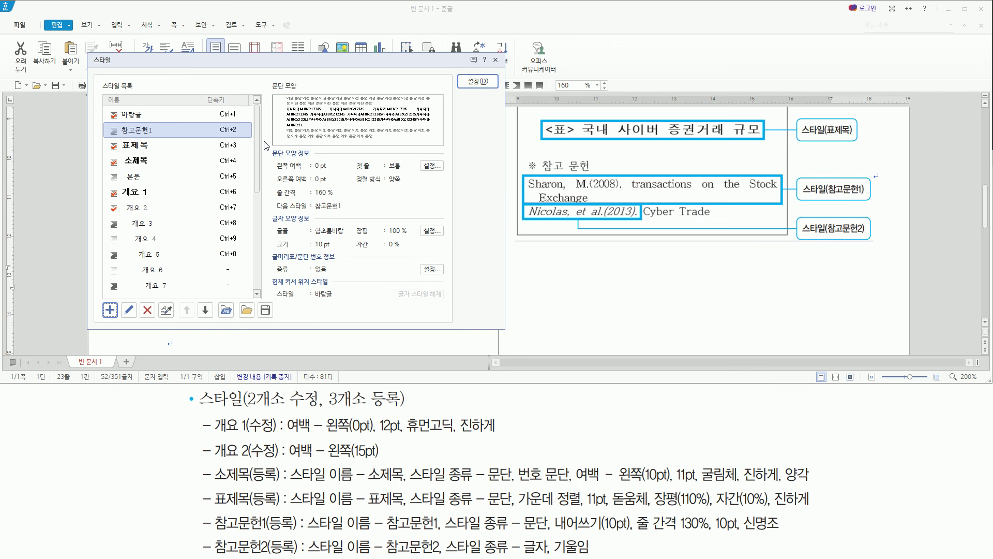
# - Open the newly added 참고문헌1 style for editing
pyautogui.moveTo(108, 120); pyautogui.dragTo(153, 137)
pyautogui.press('Escape')
pyautogui.press('alt')
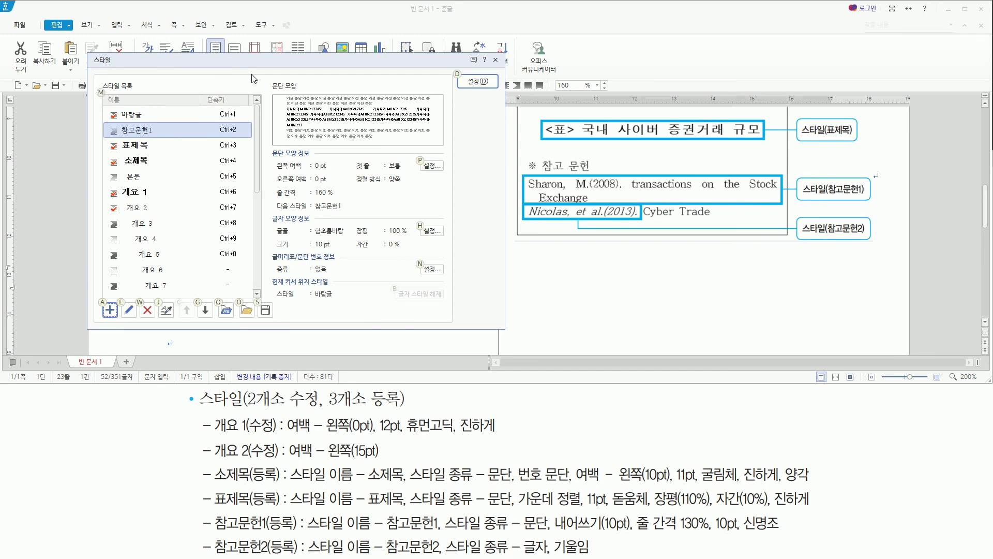
pyautogui.press('e')
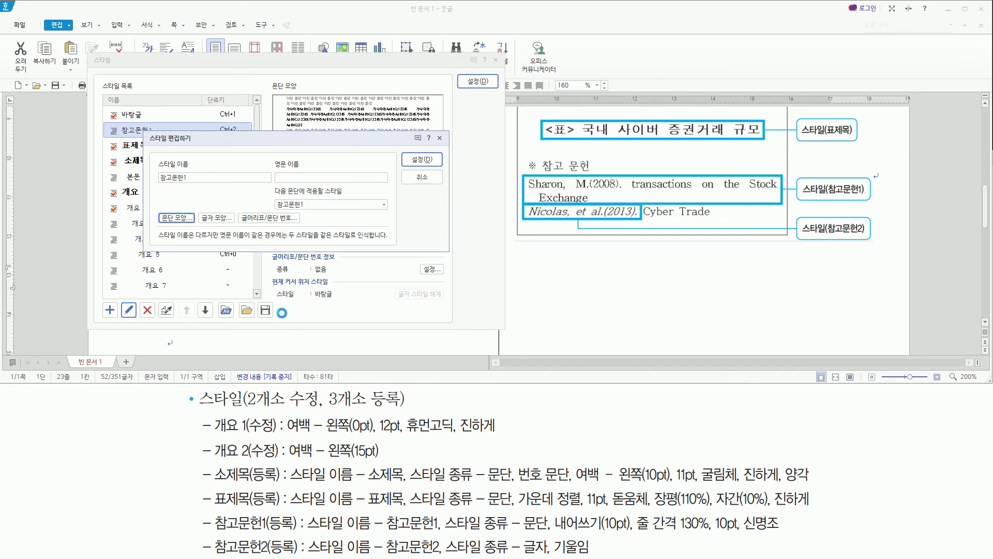
pyautogui.moveTo(553, 531); pyautogui.dragTo(632, 532)
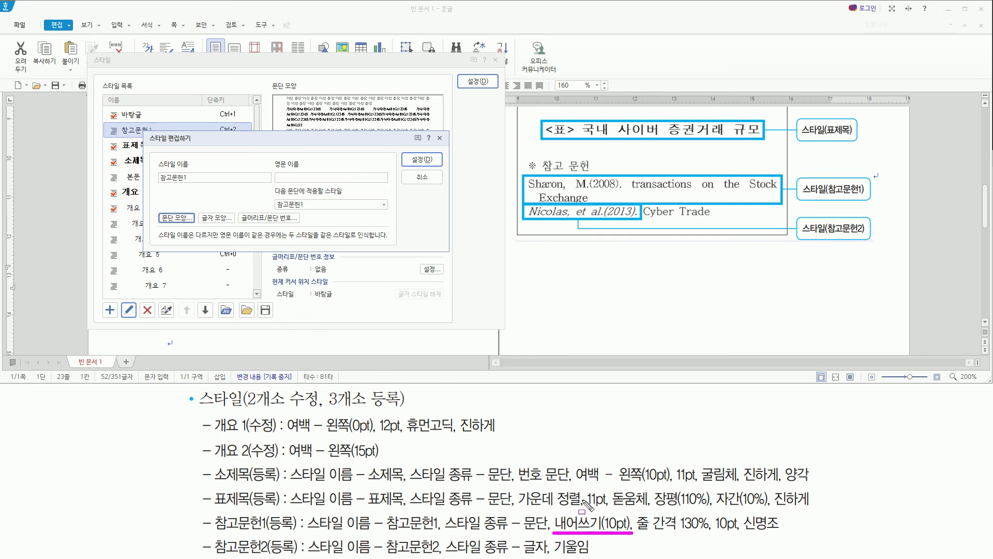
pyautogui.moveTo(160, 209); pyautogui.dragTo(192, 228)
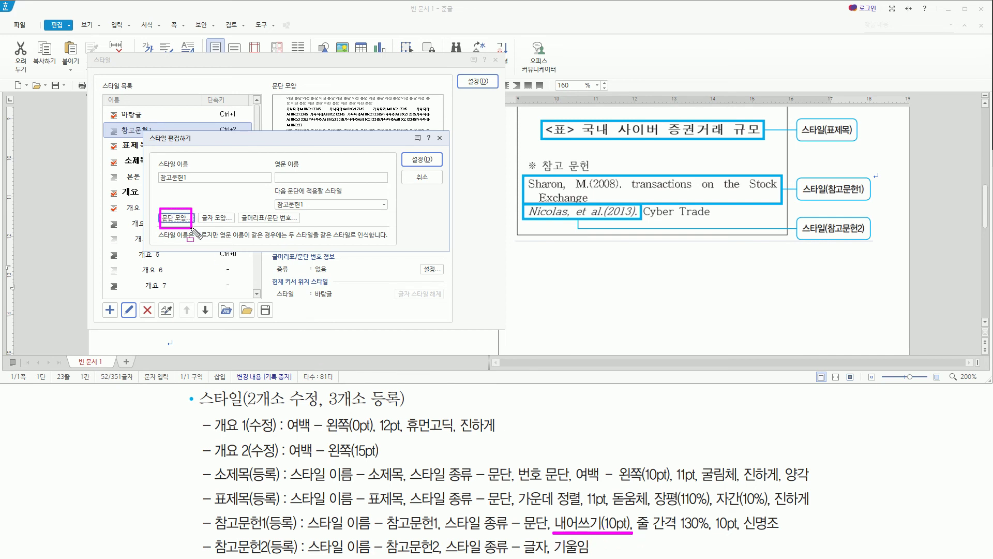
pyautogui.click(644, 532)
pyautogui.moveTo(654, 533); pyautogui.dragTo(711, 533)
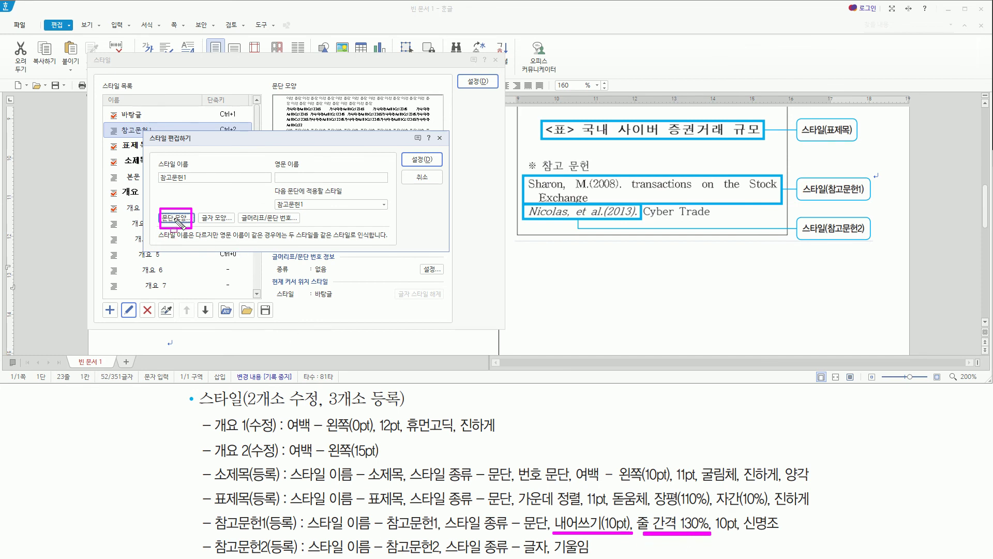
pyautogui.click(716, 515)
pyautogui.moveTo(720, 520); pyautogui.dragTo(786, 536)
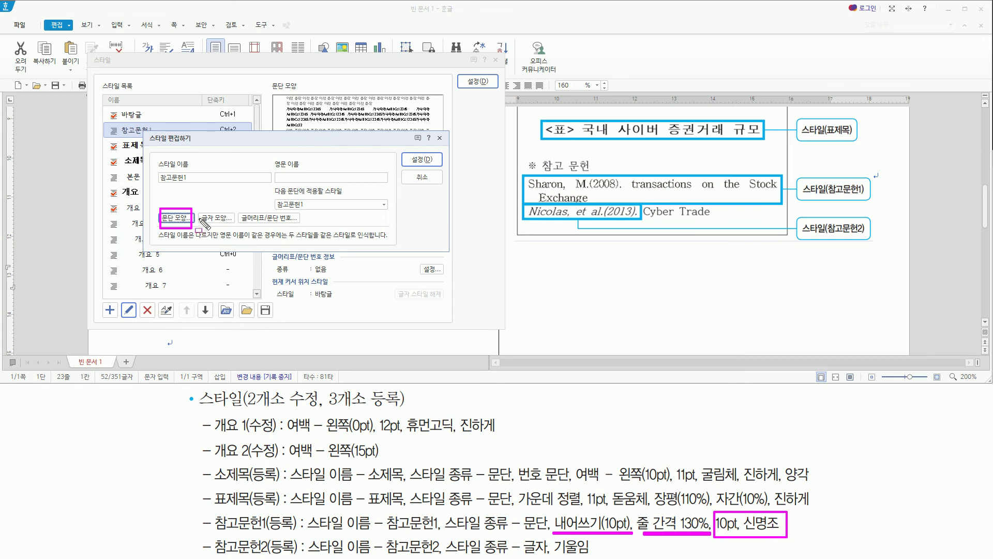
pyautogui.moveTo(203, 206); pyautogui.dragTo(230, 228)
pyautogui.press('Escape')
# - In the paragraph shape of the 참고문헌1 style, set the first line to a hanging indent (내어쓰기) of 10 pt
pyautogui.press('alt')
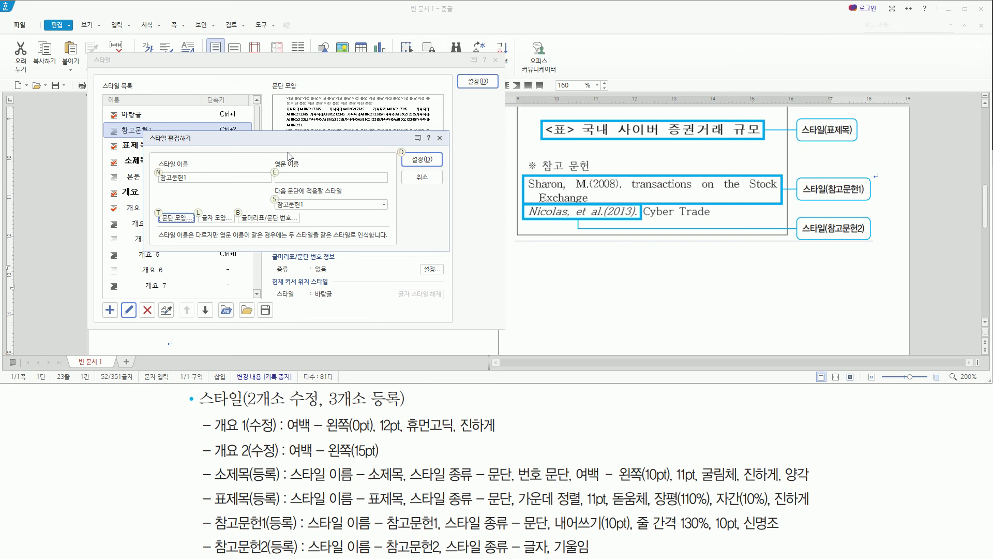
pyautogui.press('t')
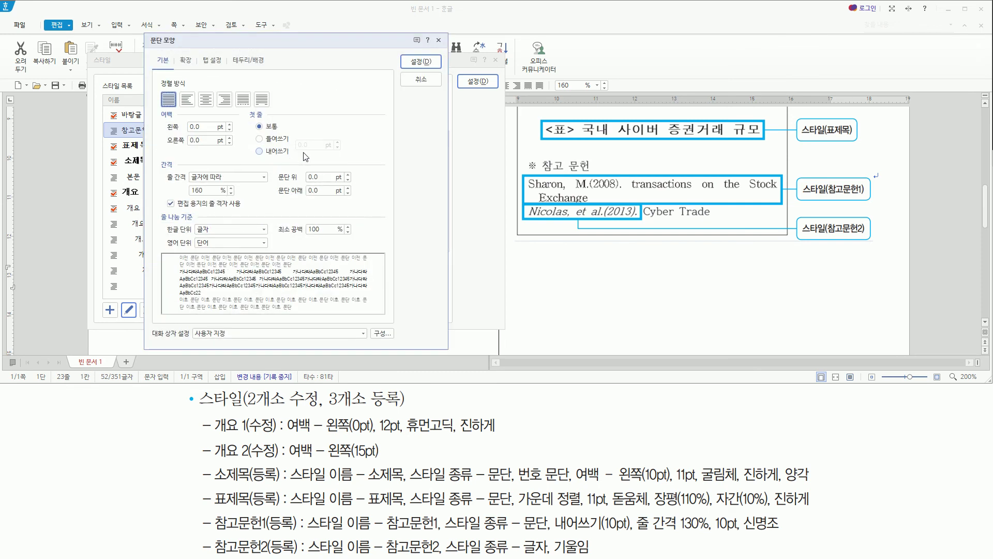
pyautogui.moveTo(249, 148); pyautogui.dragTo(292, 160)
pyautogui.press('Escape')
pyautogui.press('alt')
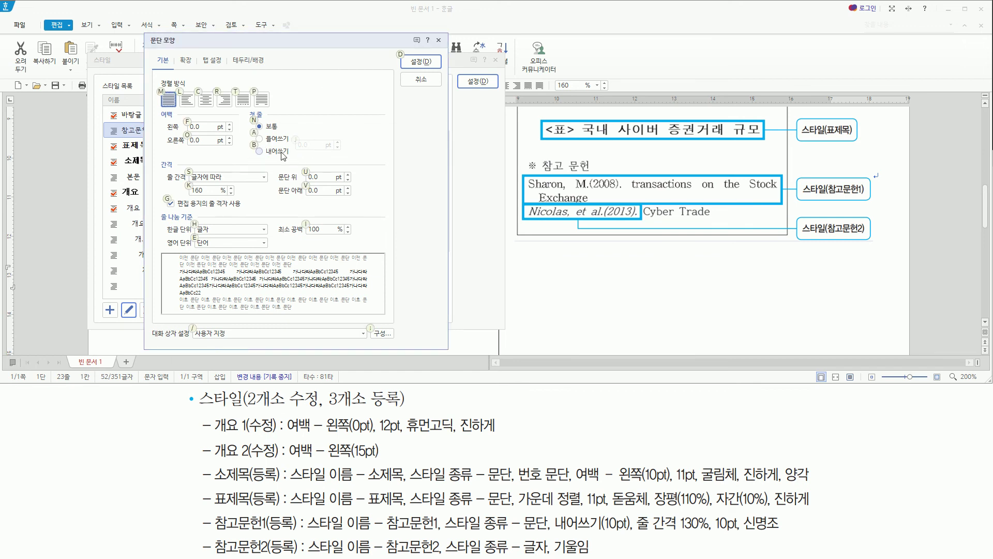
pyautogui.hotkey('alt', 'b')
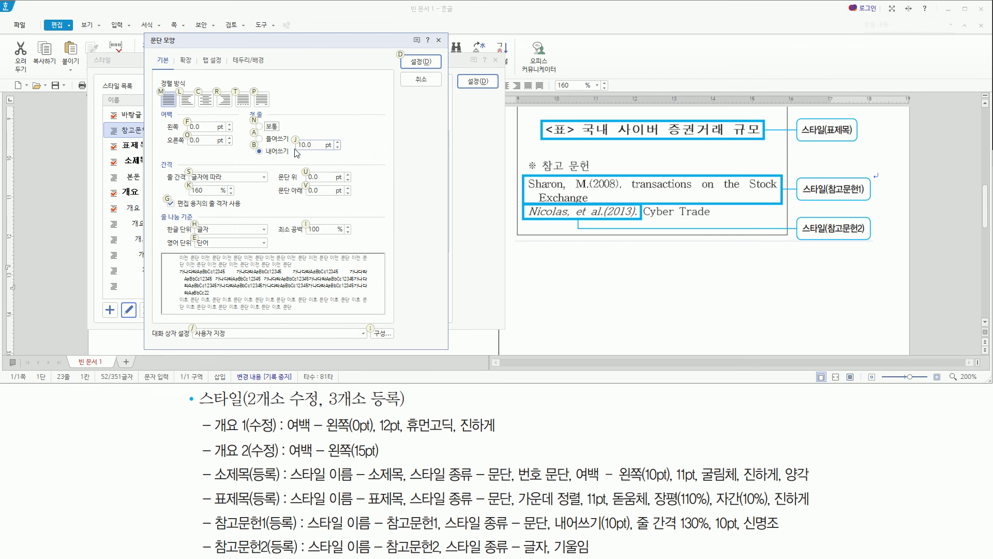
# - Set the 참고문헌1 style's line spacing to 130% and accept the paragraph shape settings
pyautogui.moveTo(293, 137); pyautogui.dragTo(347, 152)
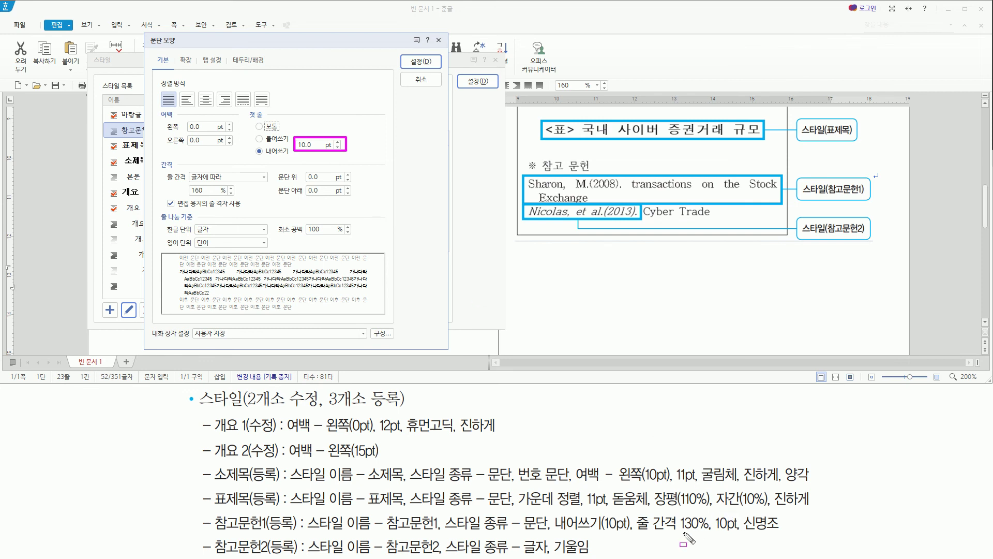
pyautogui.moveTo(636, 531); pyautogui.dragTo(712, 532)
pyautogui.moveTo(160, 169); pyautogui.dragTo(190, 185)
pyautogui.press('Escape')
pyautogui.press('alt')
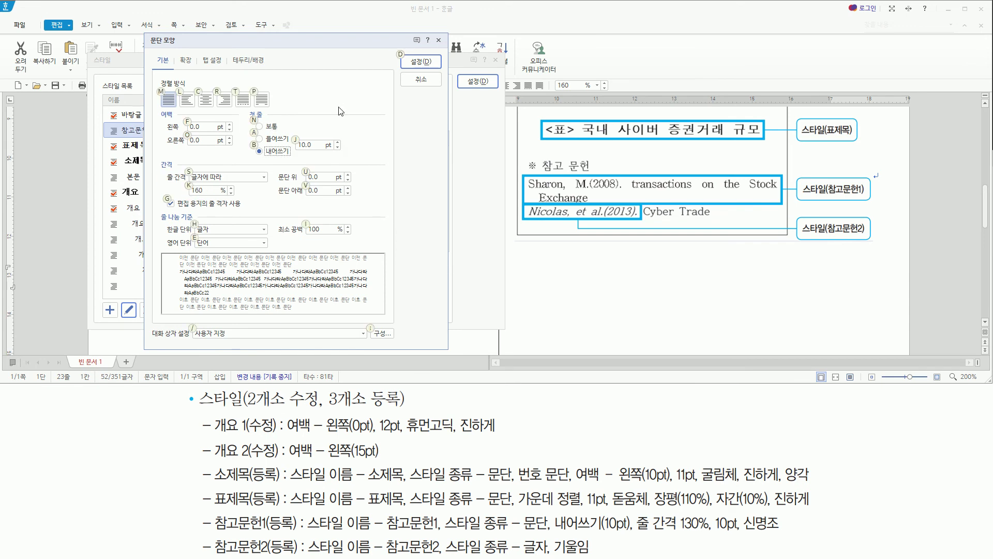
pyautogui.write('k')
pyautogui.write('130')
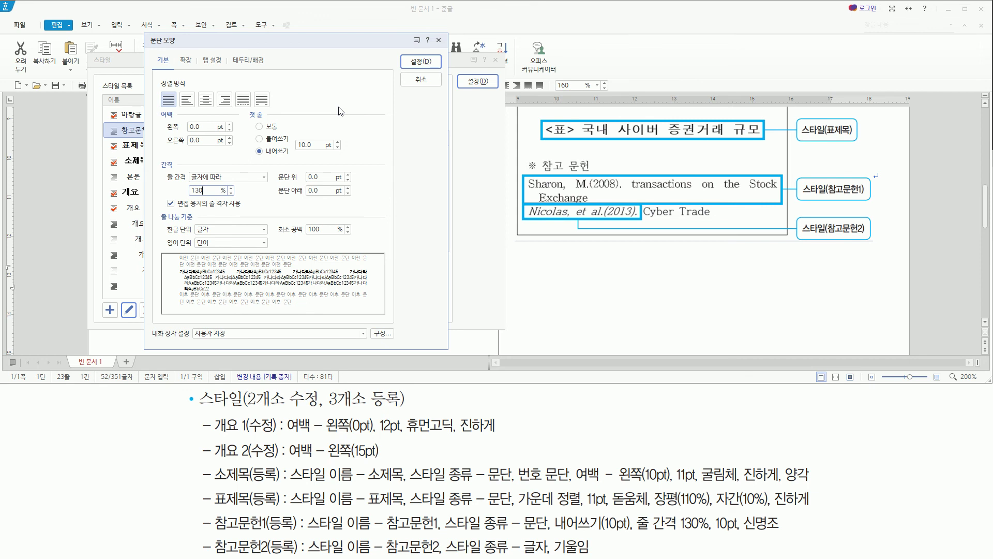
pyautogui.press('Return')
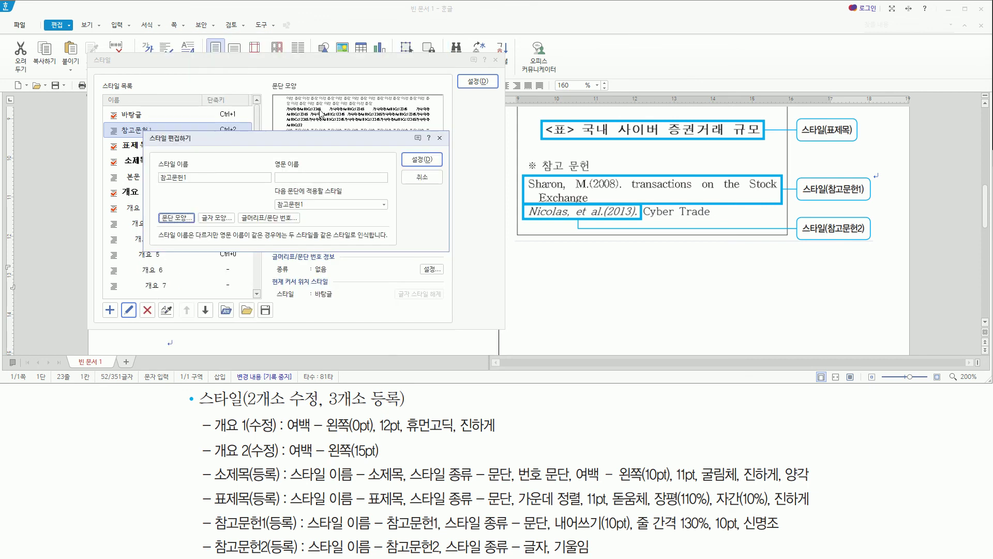
# - Set the 참고문헌1 style's font to 신명조, keeping the 10 pt size, and accept the character shape settings
pyautogui.moveTo(554, 530); pyautogui.dragTo(708, 530)
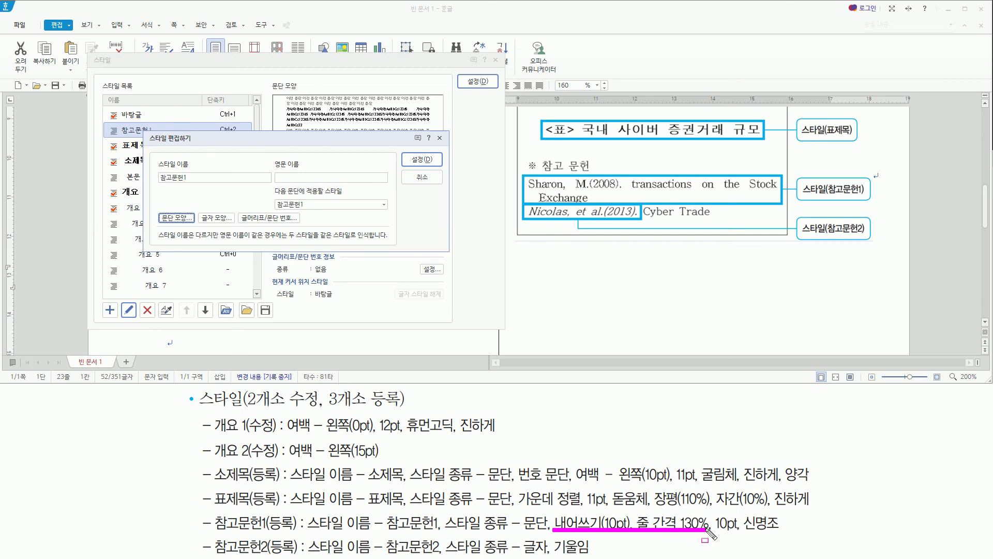
pyautogui.press('Escape')
pyautogui.click(364, 215)
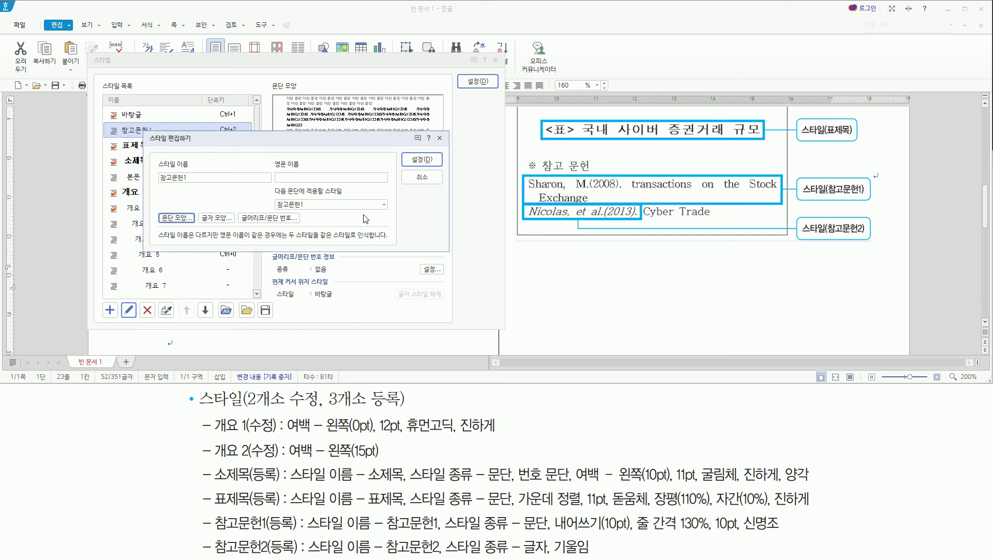
pyautogui.press('alt')
pyautogui.press('l')
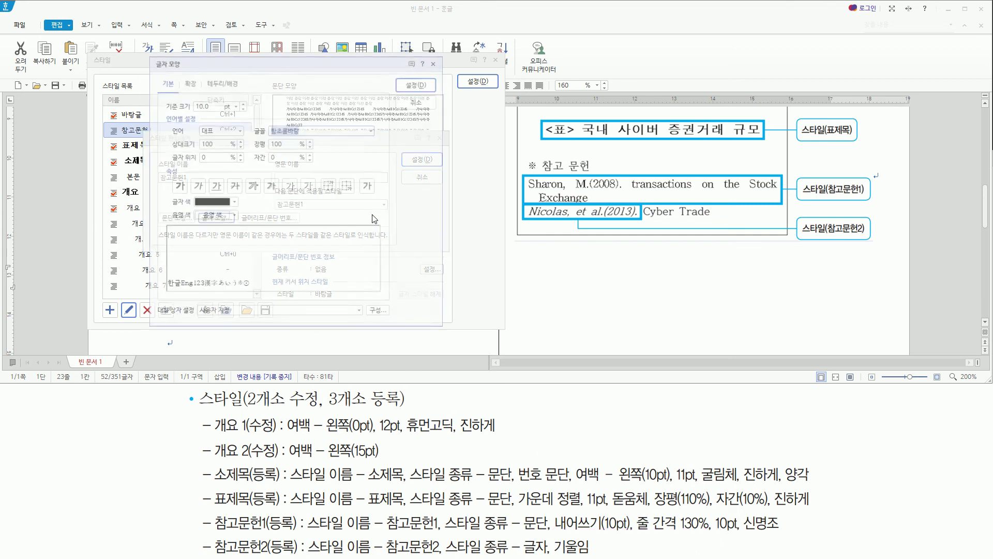
pyautogui.write('신명조')
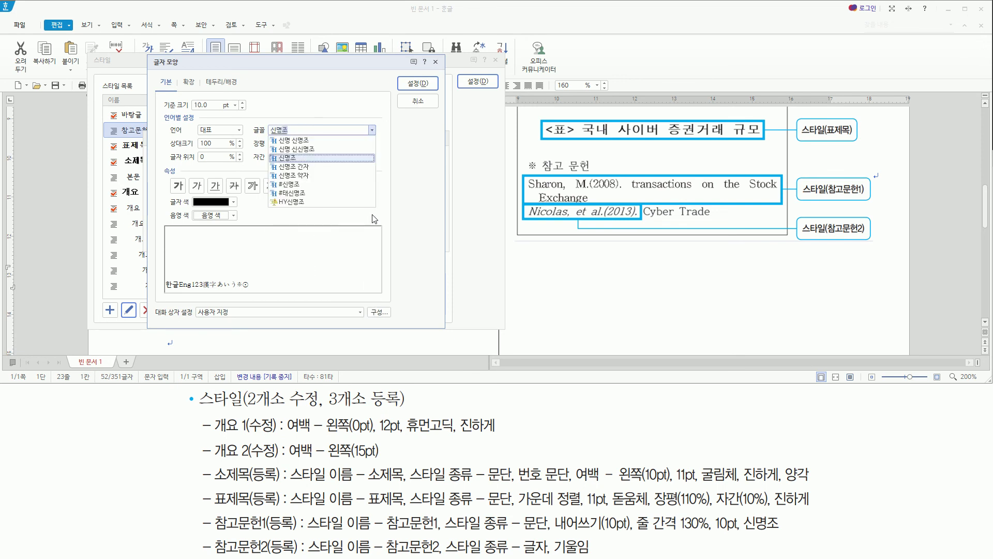
pyautogui.press('Return')
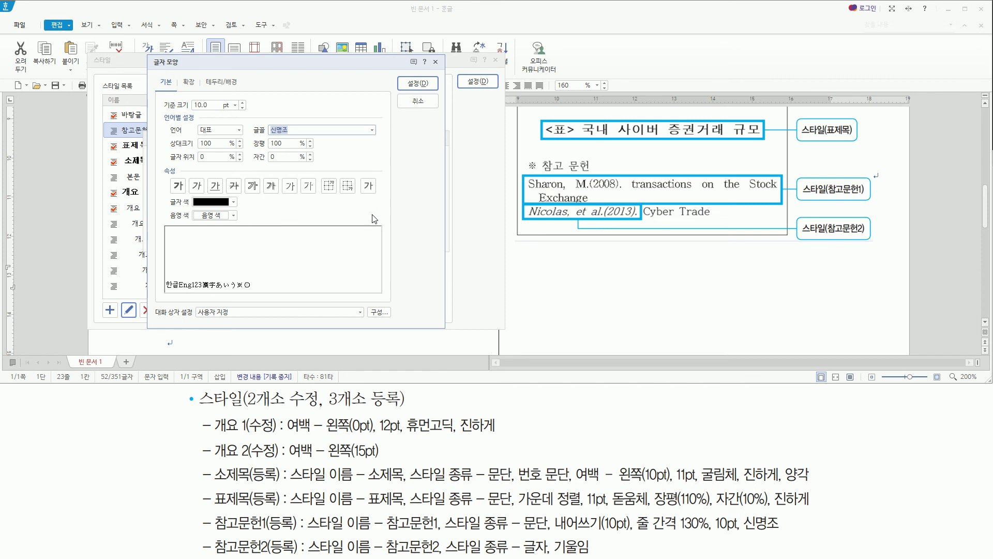
pyautogui.moveTo(176, 98); pyautogui.dragTo(246, 112)
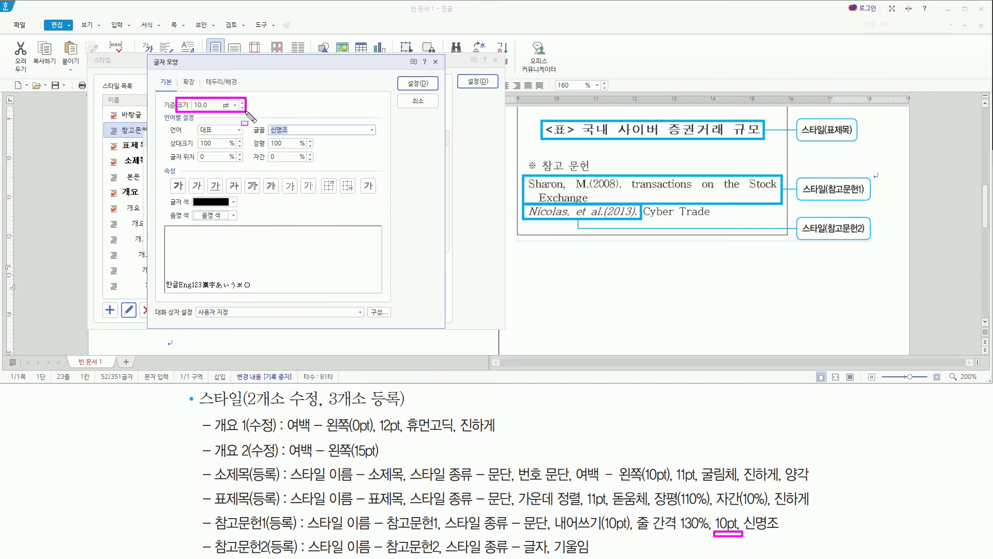
pyautogui.press('Escape')
pyautogui.click(292, 108)
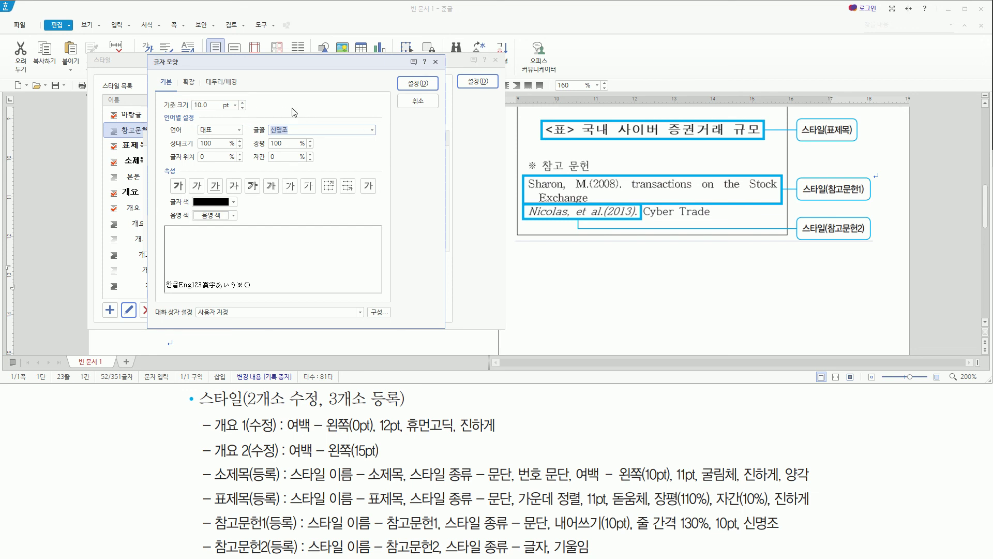
pyautogui.press('Return')
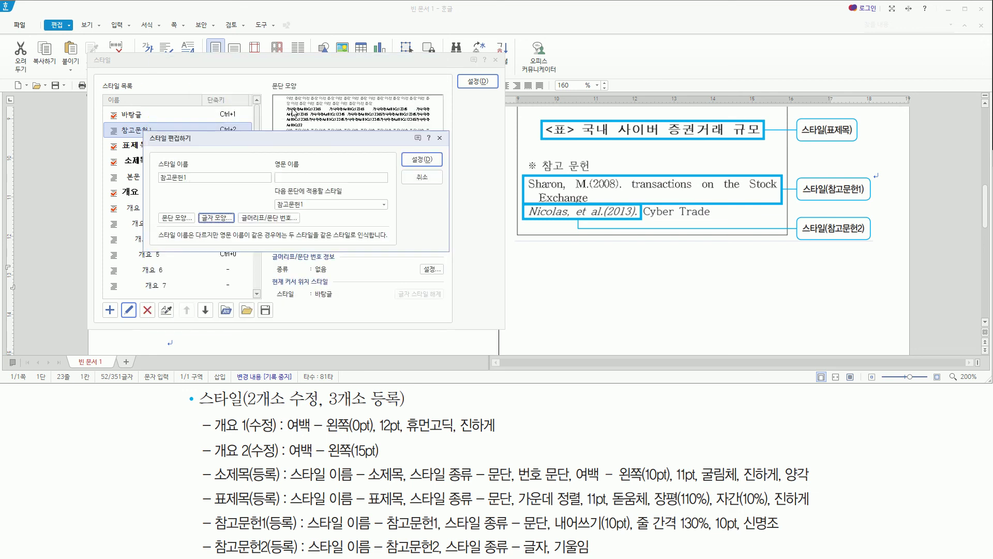
# - Save the edited 참고문헌1 style and apply it to the selected first reference paragraph
pyautogui.click(423, 160)
pyautogui.click(481, 83)
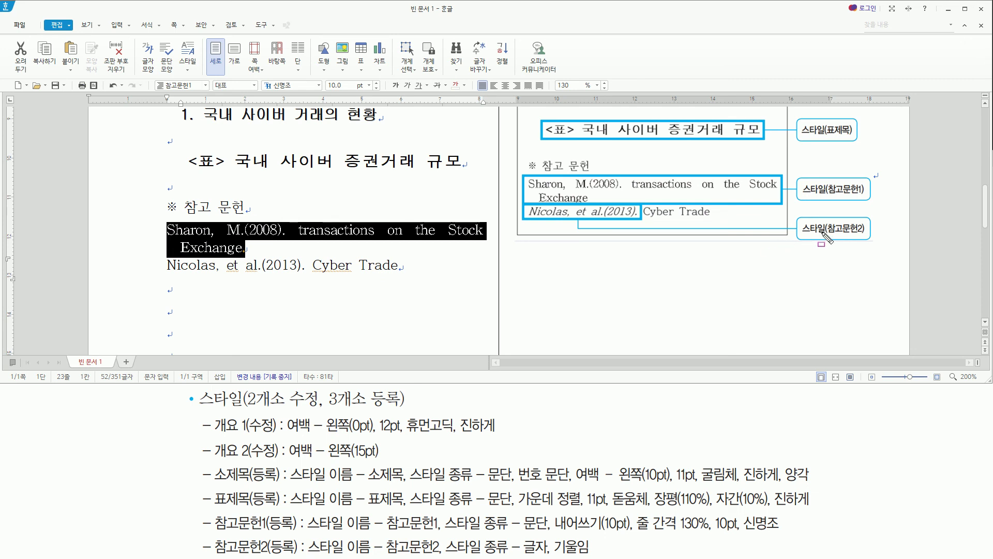
pyautogui.moveTo(528, 207); pyautogui.dragTo(707, 217)
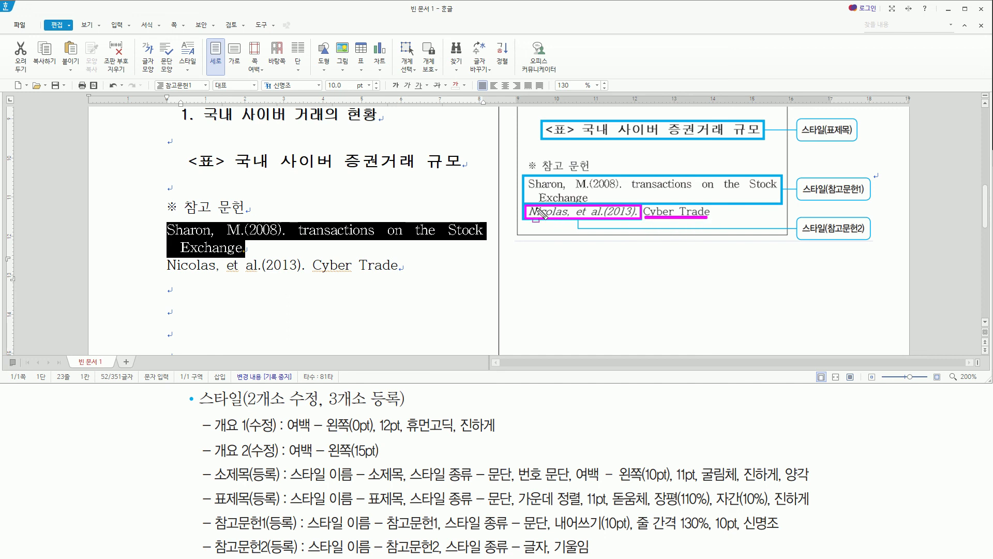
pyautogui.moveTo(529, 213); pyautogui.dragTo(644, 214)
pyautogui.moveTo(828, 236); pyautogui.dragTo(869, 236)
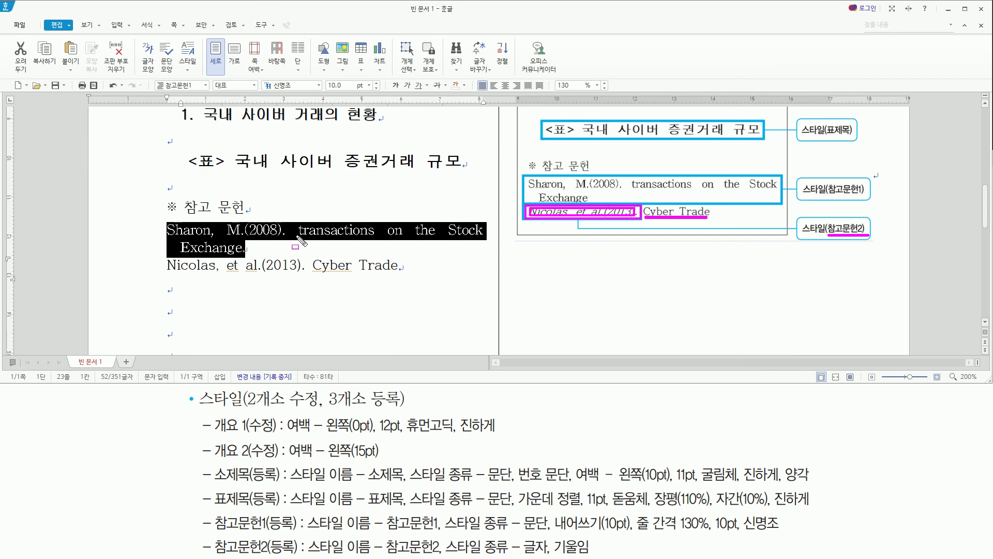
pyautogui.press('Escape')
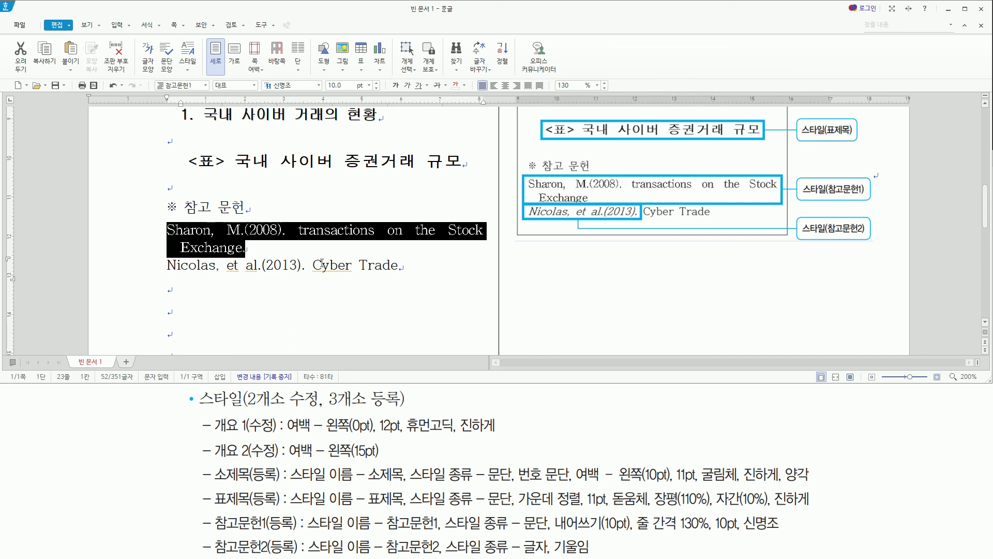
# - Select only the author and year part of the second reference, up to the text Cyber Trade
pyautogui.press('Escape')
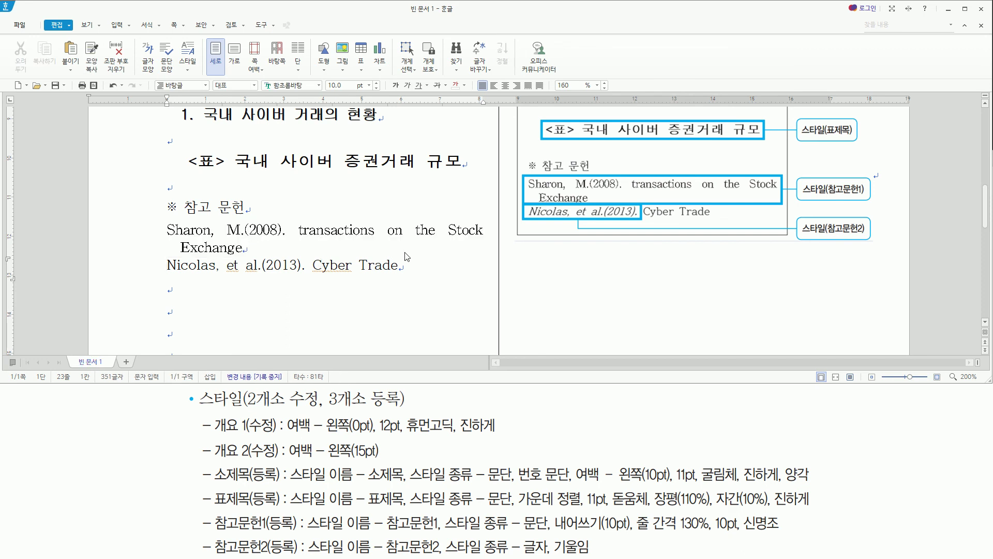
pyautogui.moveTo(163, 274); pyautogui.dragTo(309, 269)
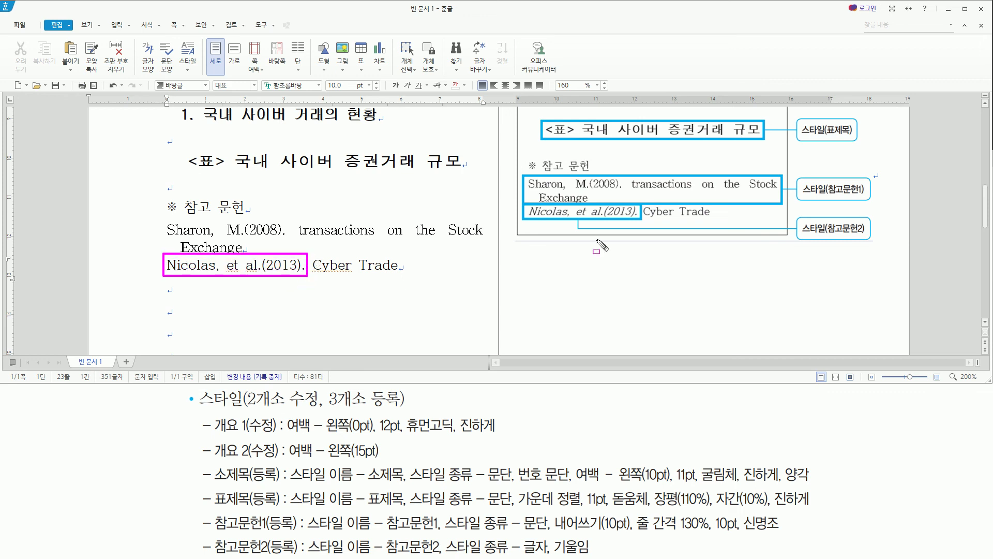
pyautogui.press('Escape')
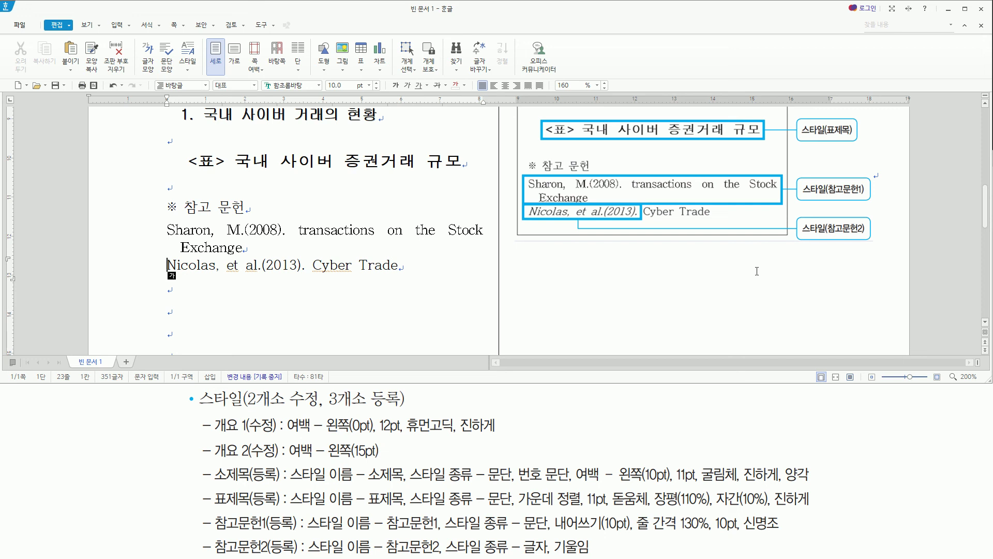
pyautogui.press('F9')
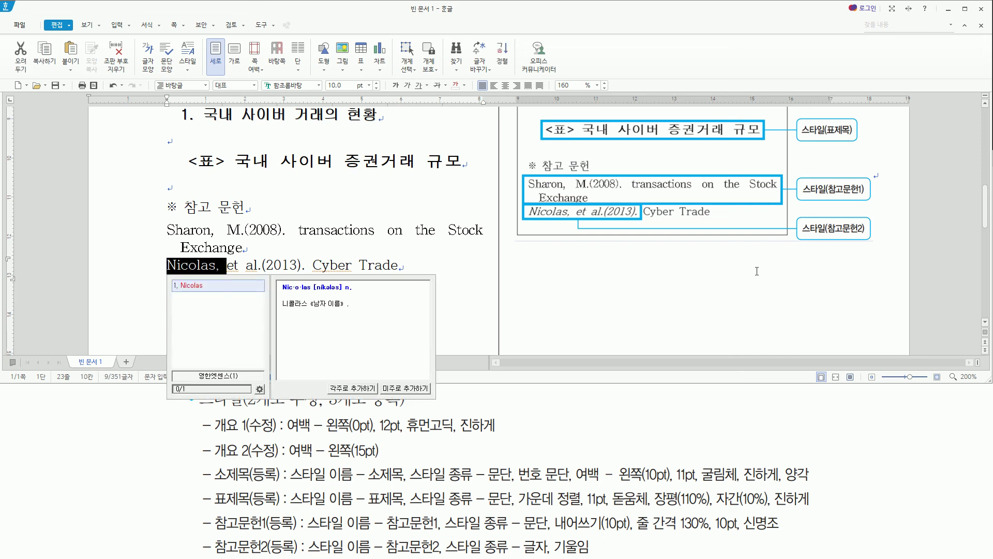
pyautogui.press('Escape')
pyautogui.hotkey('ctrl', 'shift', 'Right')
pyautogui.hotkey('ctrl', 'shift', 'Right')
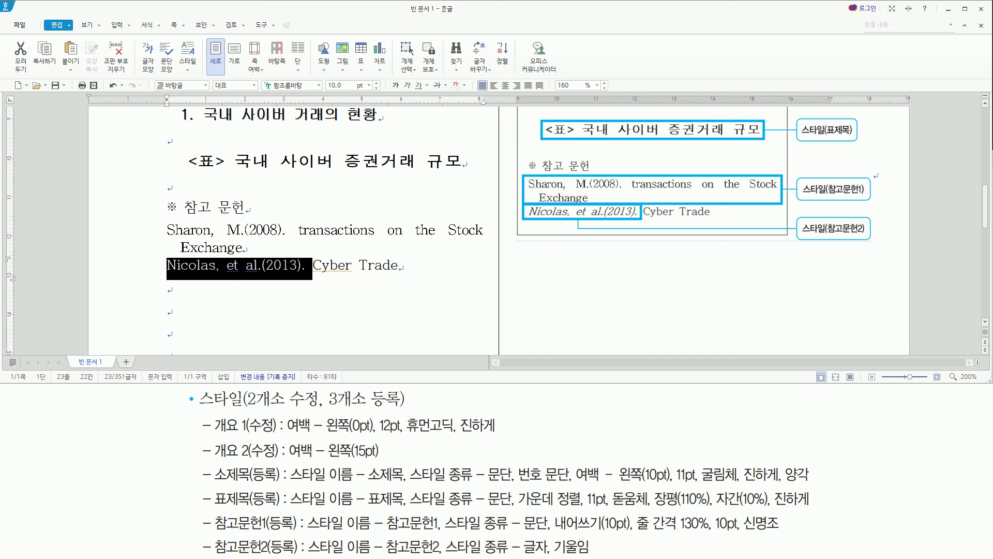
# - Start adding a new style named 참고문헌2 for the selected author and year text
pyautogui.press('F6')
pyautogui.moveTo(377, 65); pyautogui.dragTo(167, 63)
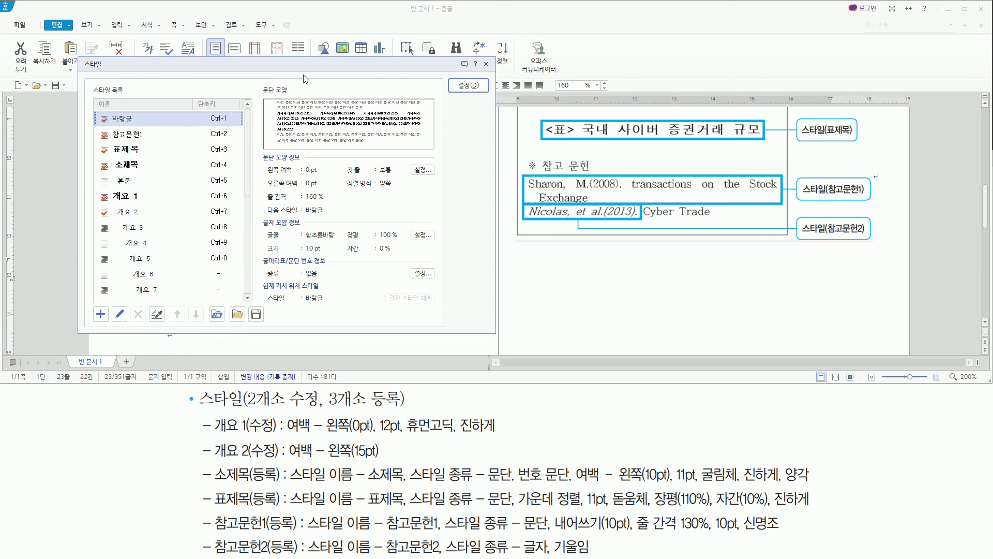
pyautogui.press('alt+Insert')
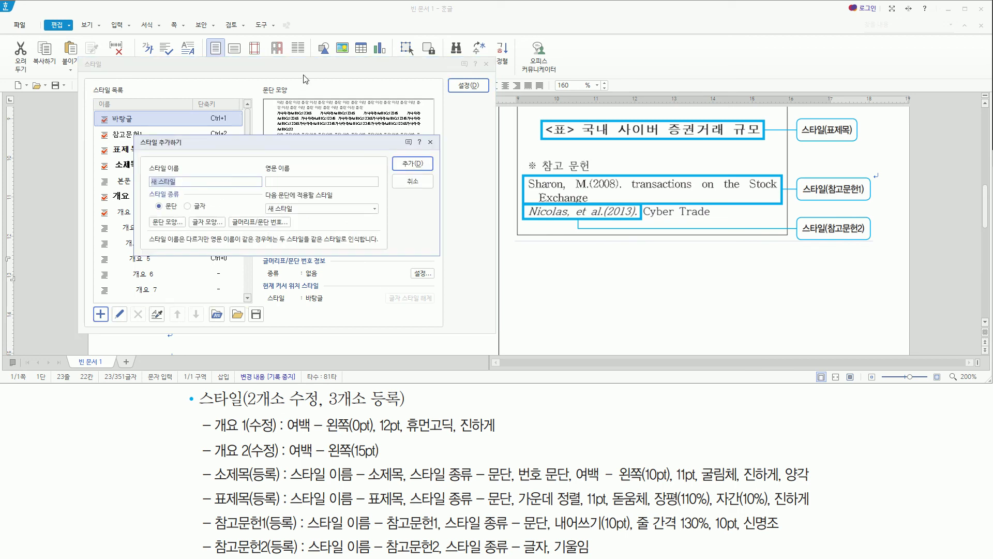
pyautogui.write('참고무')
pyautogui.write('헌2')
# - Set the new style's type to 글자 (character) and add it to the style list
pyautogui.moveTo(448, 553)
pyautogui.mouseDown()
pyautogui.moveTo(556, 553)
pyautogui.moveTo(548, 538)
pyautogui.mouseUp()
pyautogui.moveTo(147, 188)
pyautogui.mouseDown()
pyautogui.moveTo(177, 213)
pyautogui.moveTo(219, 217)
pyautogui.mouseUp()
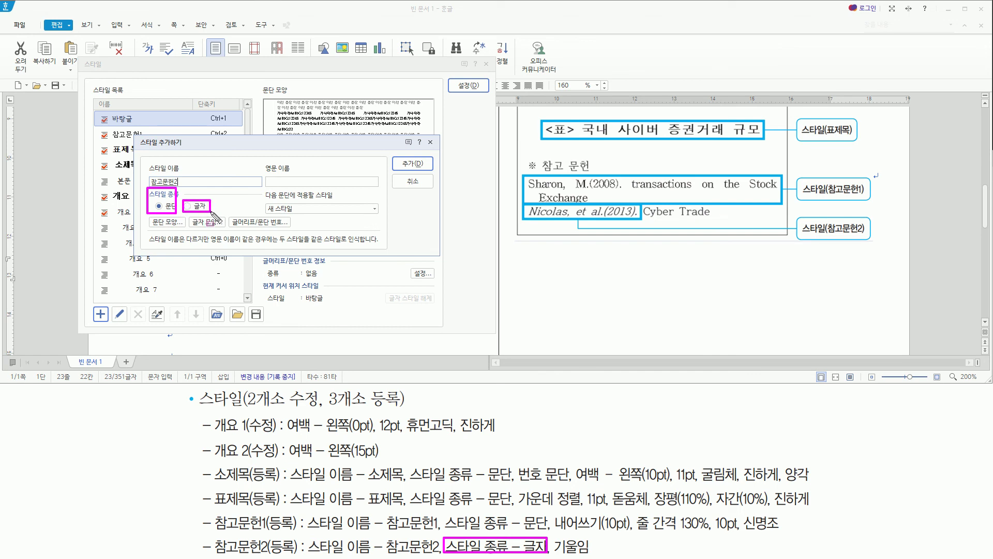
pyautogui.press('Escape')
pyautogui.press('alt')
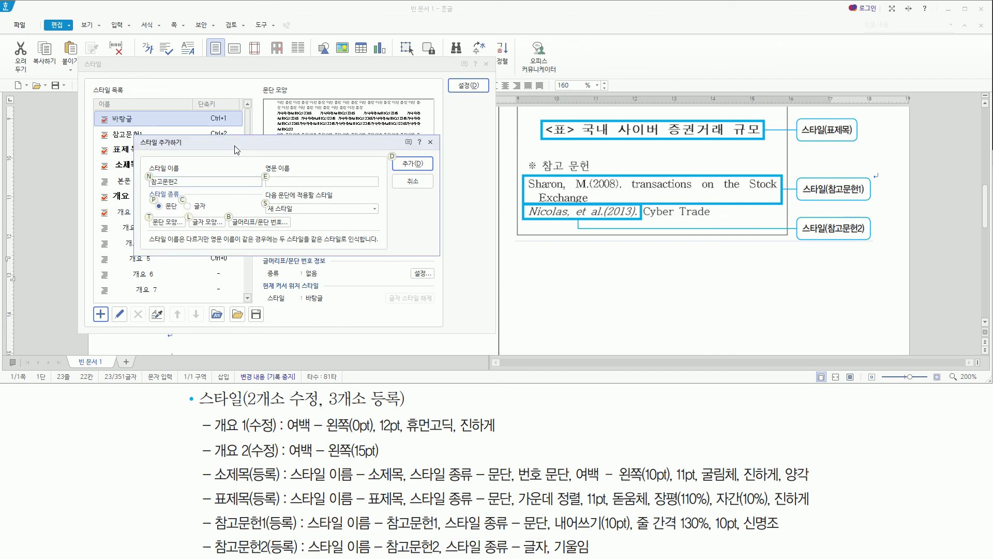
pyautogui.press('c')
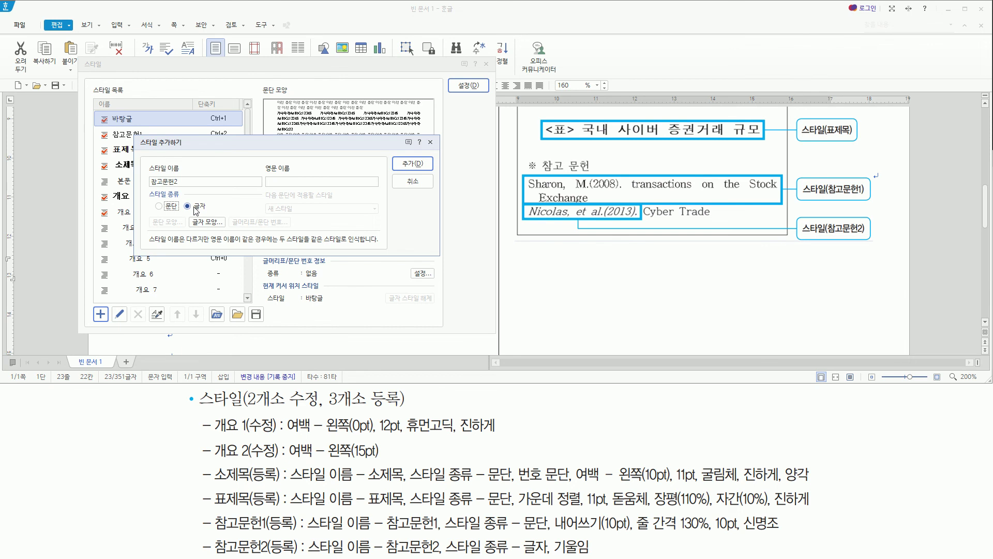
pyautogui.press('Return')
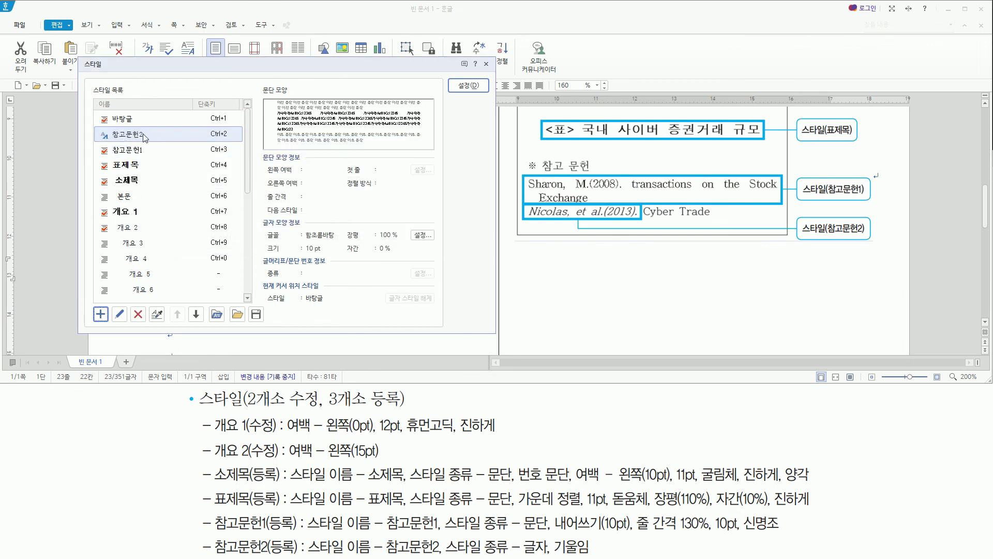
# - Edit the 참고문헌2 style's character shape to italic (기울임) and accept the character shape settings
pyautogui.press('alt')
pyautogui.press('e')
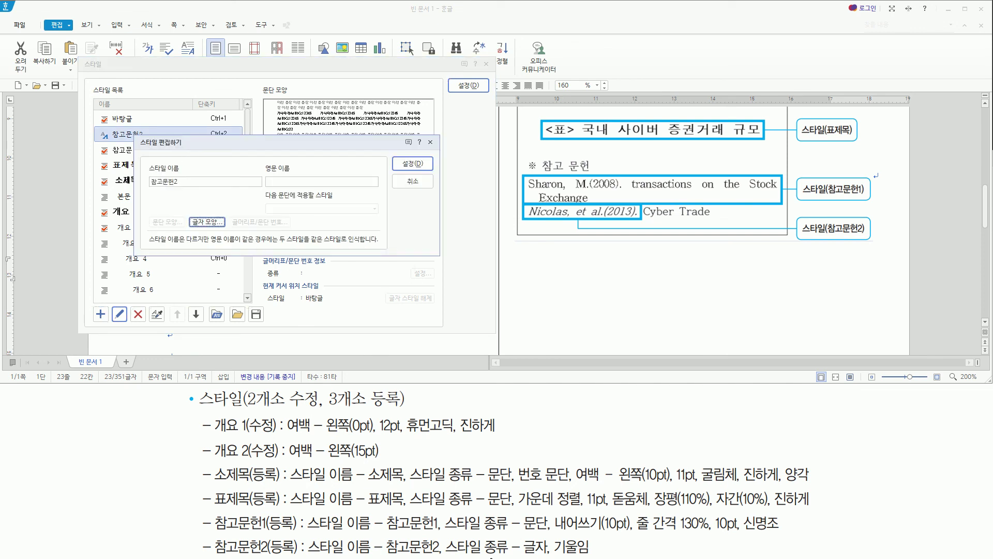
pyautogui.moveTo(553, 534); pyautogui.dragTo(594, 557)
pyautogui.press('Escape')
pyautogui.click(392, 203)
pyautogui.press('alt')
pyautogui.press('l')
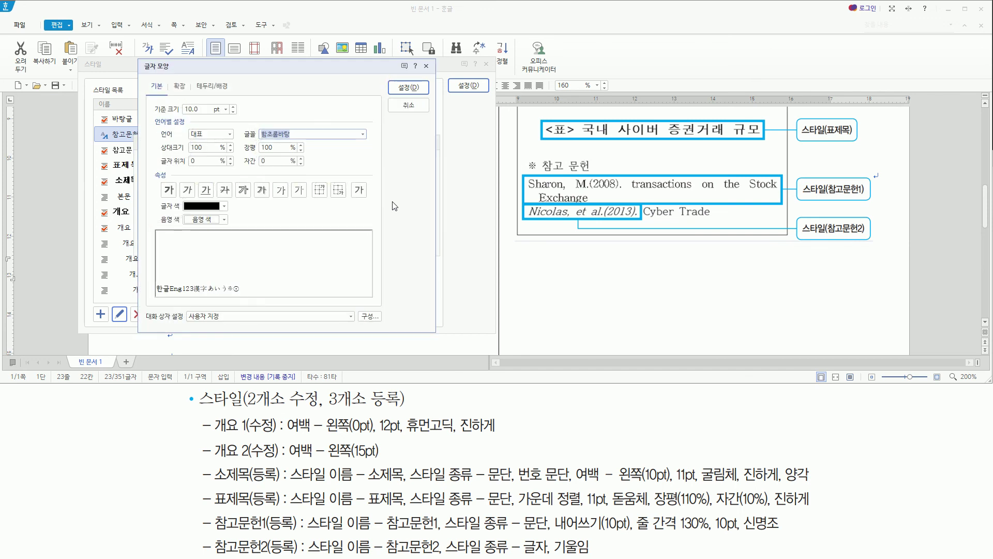
pyautogui.hotkey('alt', 'i')
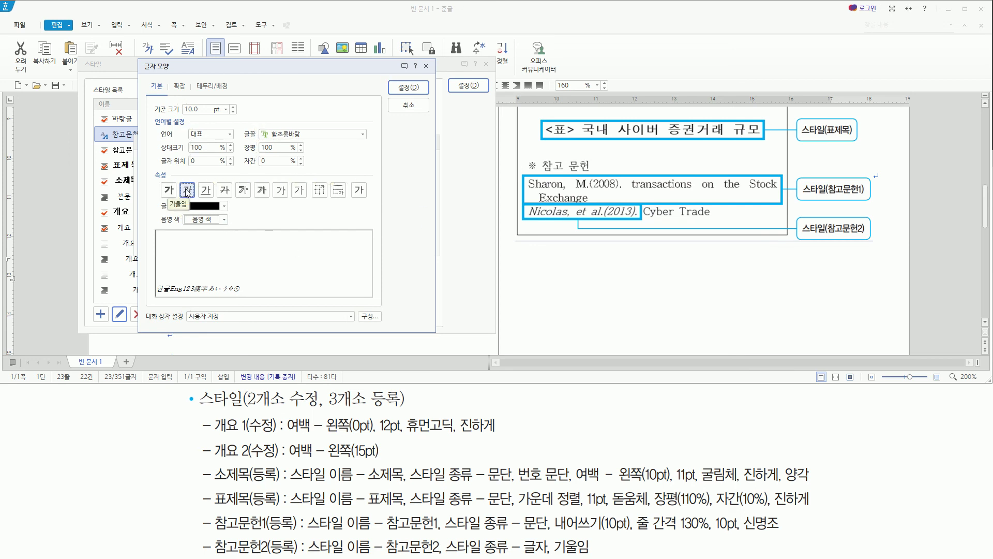
pyautogui.press('Return')
# - Save the edited 참고문헌2 style and apply it to the selected author and year text of the second reference
pyautogui.click(408, 166)
pyautogui.click(472, 85)
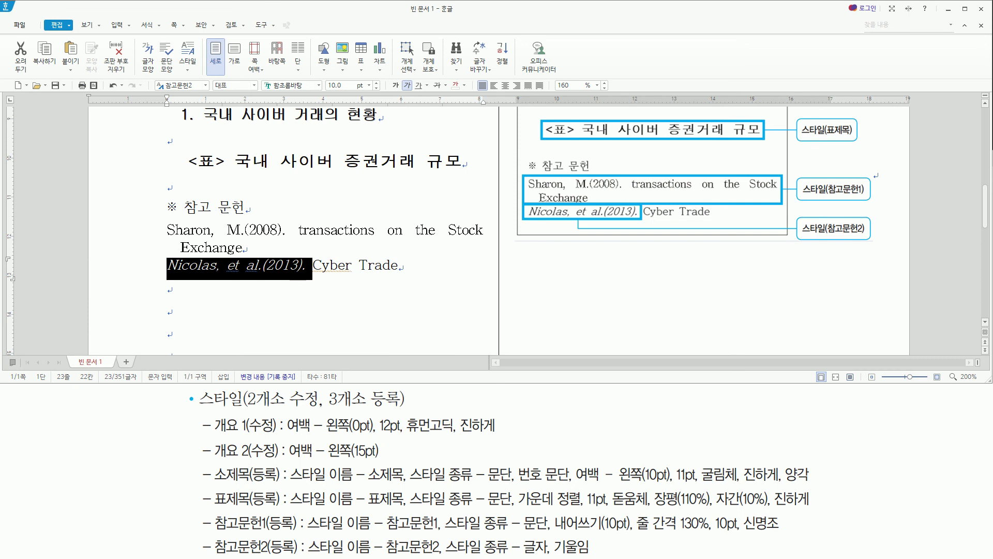
pyautogui.click(415, 278)
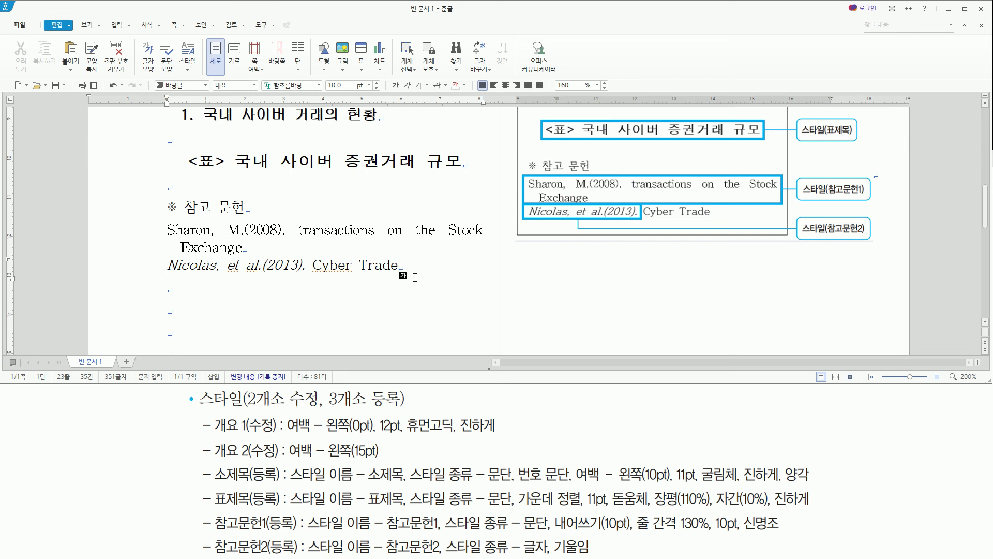
# - Review the styled headings and paragraphs against the sample image in the second column
pyautogui.scroll(10, 415, 281)
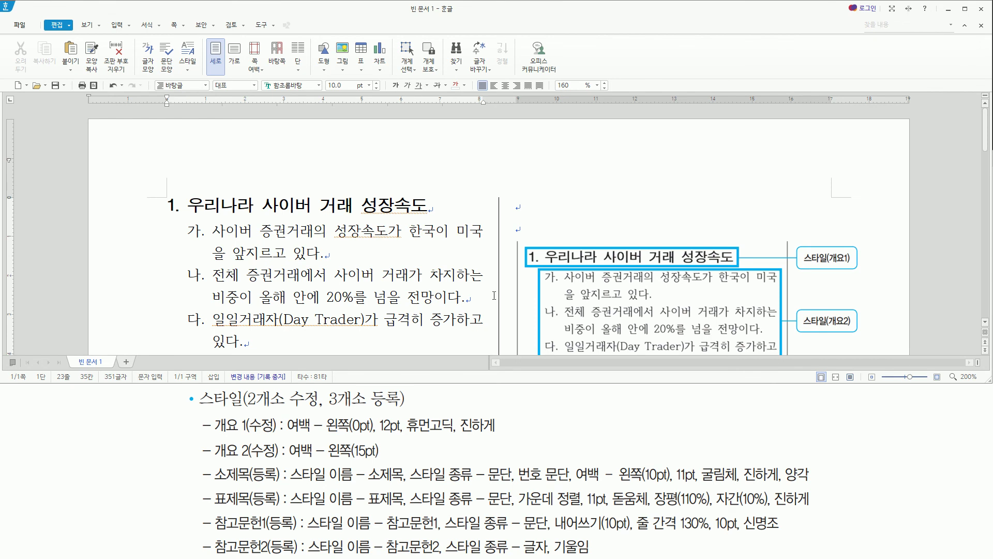
pyautogui.scroll(-8, 719, 261)
pyautogui.scroll(3, 719, 261)
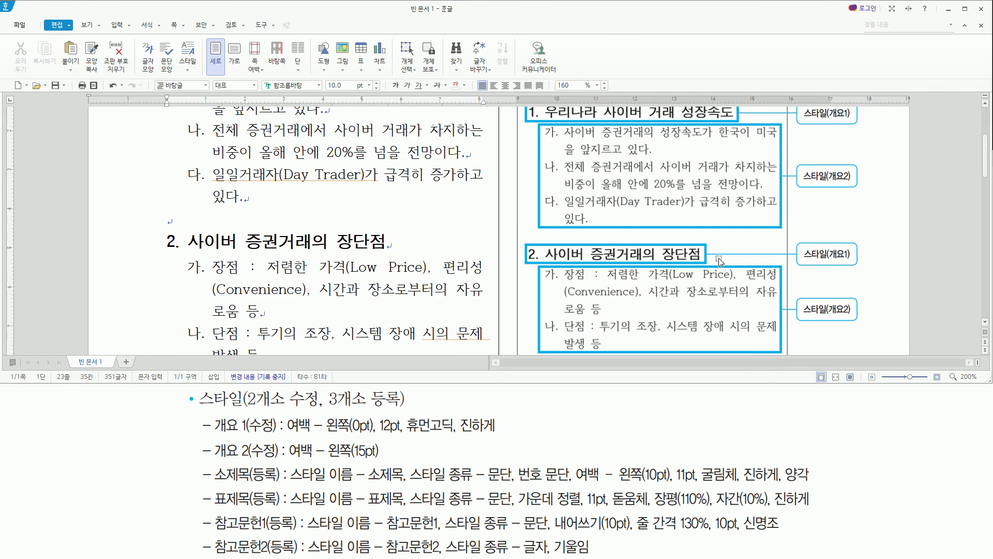
pyautogui.scroll(-3, 719, 261)
pyautogui.scroll(8, 719, 262)
pyautogui.click(423, 251)
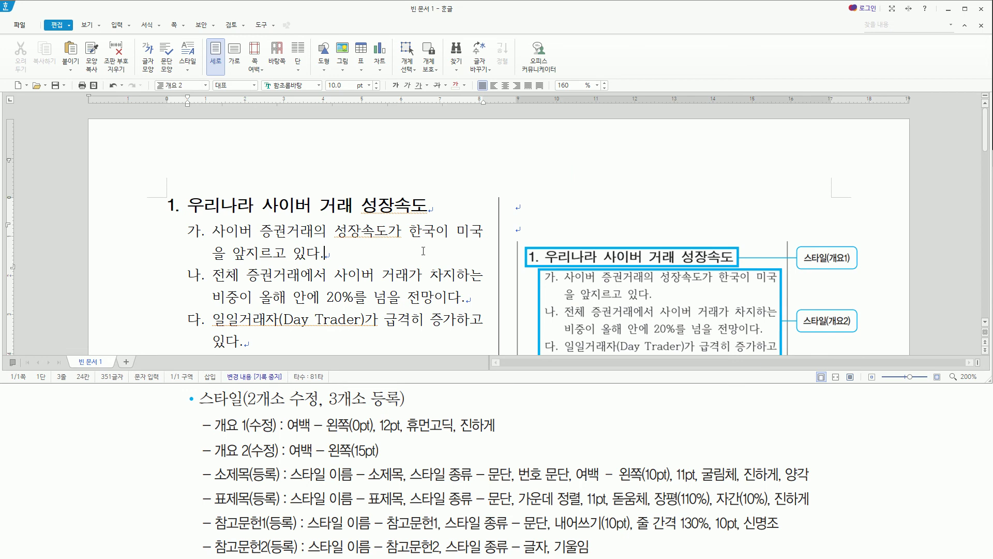
# - Save the document as a Hangul file named 스타일 in the wp folder
pyautogui.press('Hangul')
pyautogui.hotkey('alt', 's')
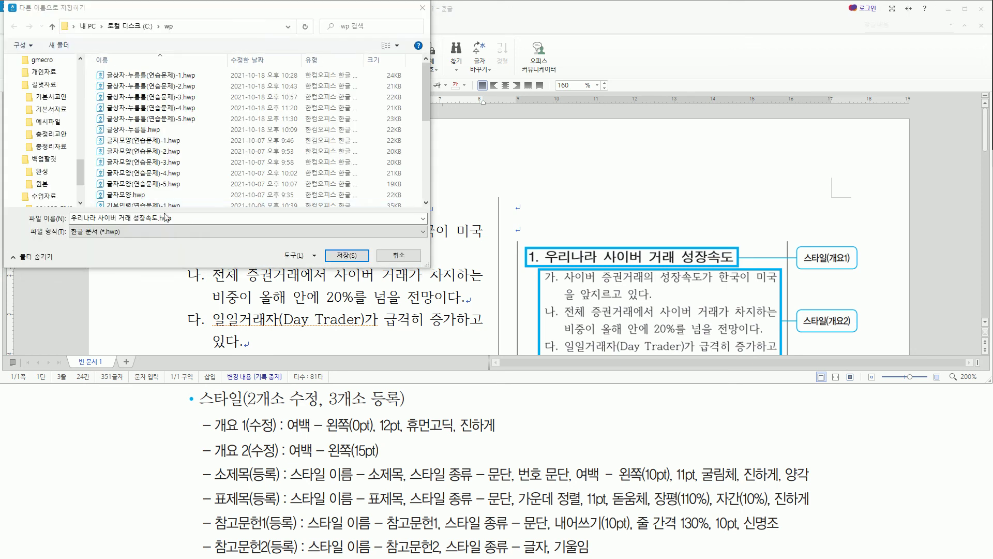
pyautogui.hotkey('ctrl', 'a')
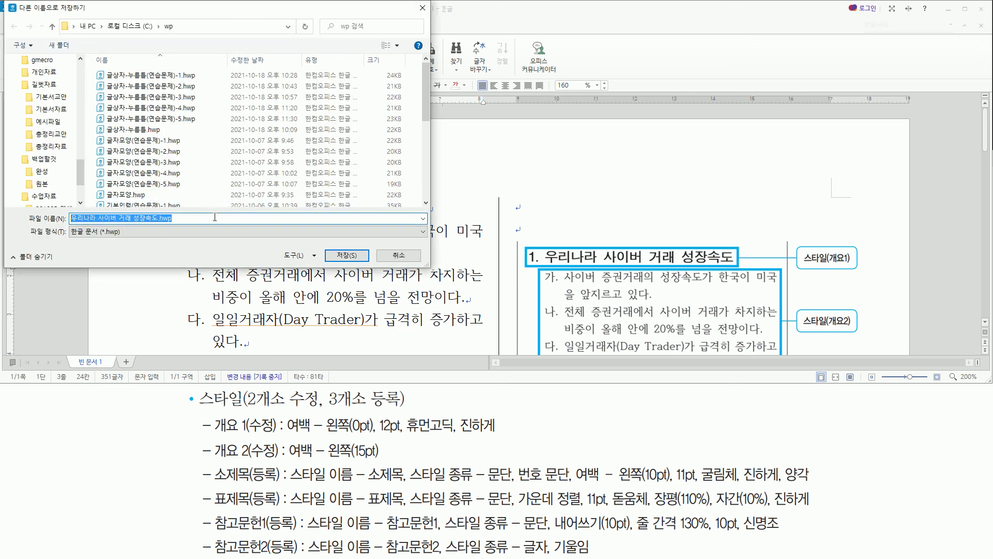
pyautogui.press('BackSpace')
pyautogui.write('ㅅ타이')
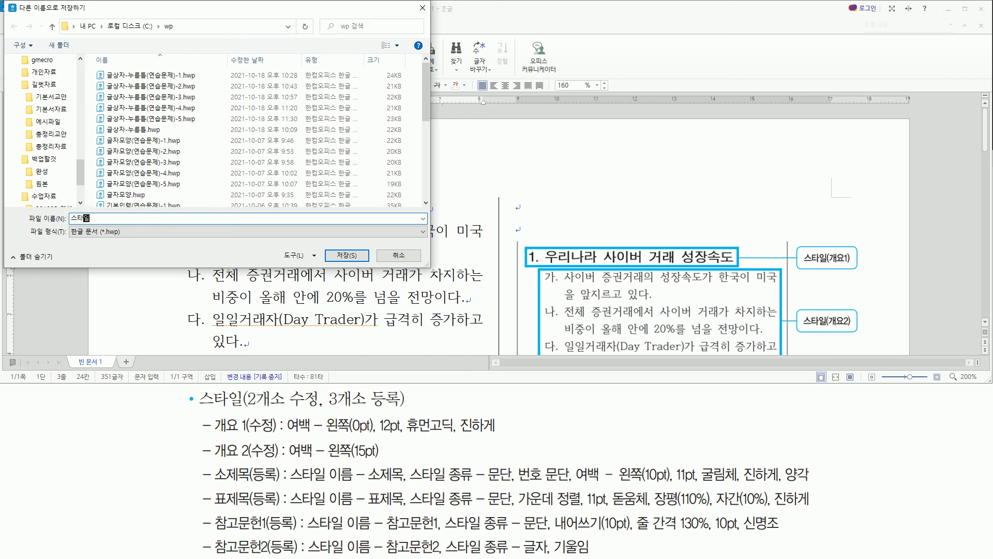
pyautogui.press('Return')
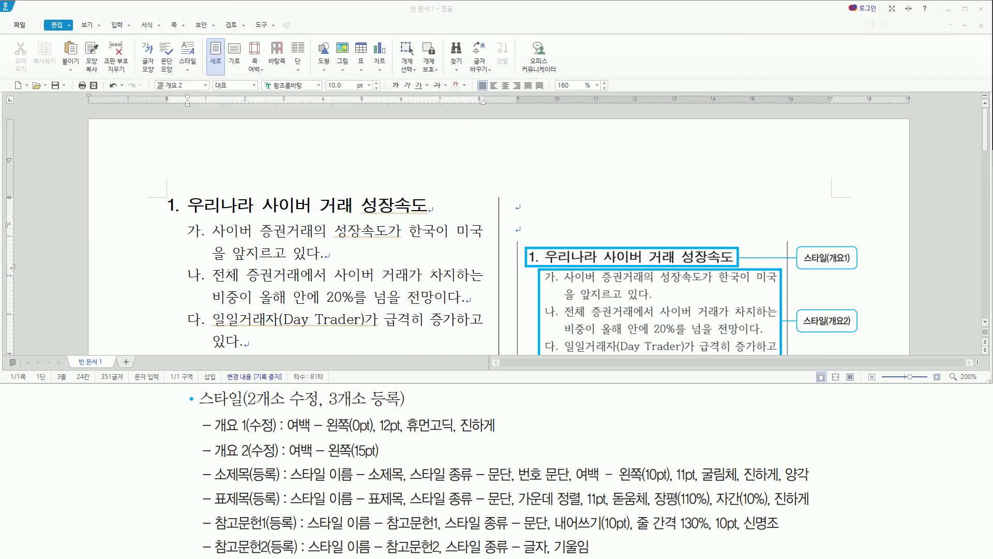